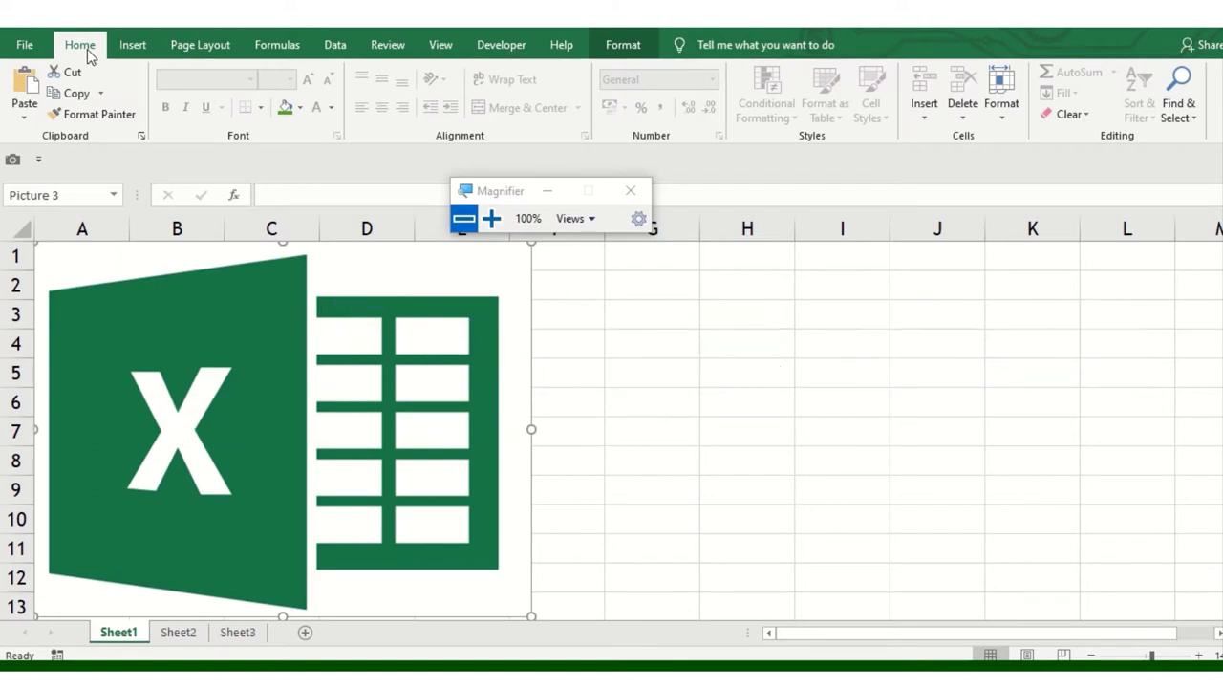
Browse the Insert and Page Layout tabs, shift the logo aside and back, and glance at Themes
left_click(128, 45)
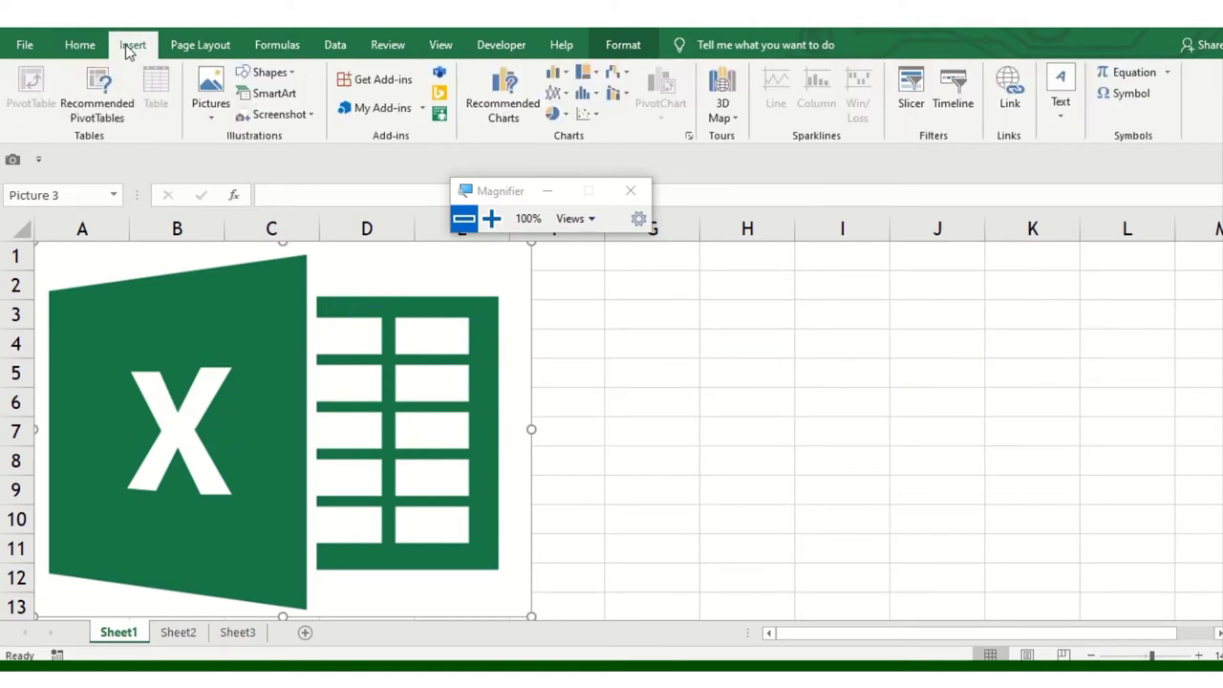
left_click(202, 45)
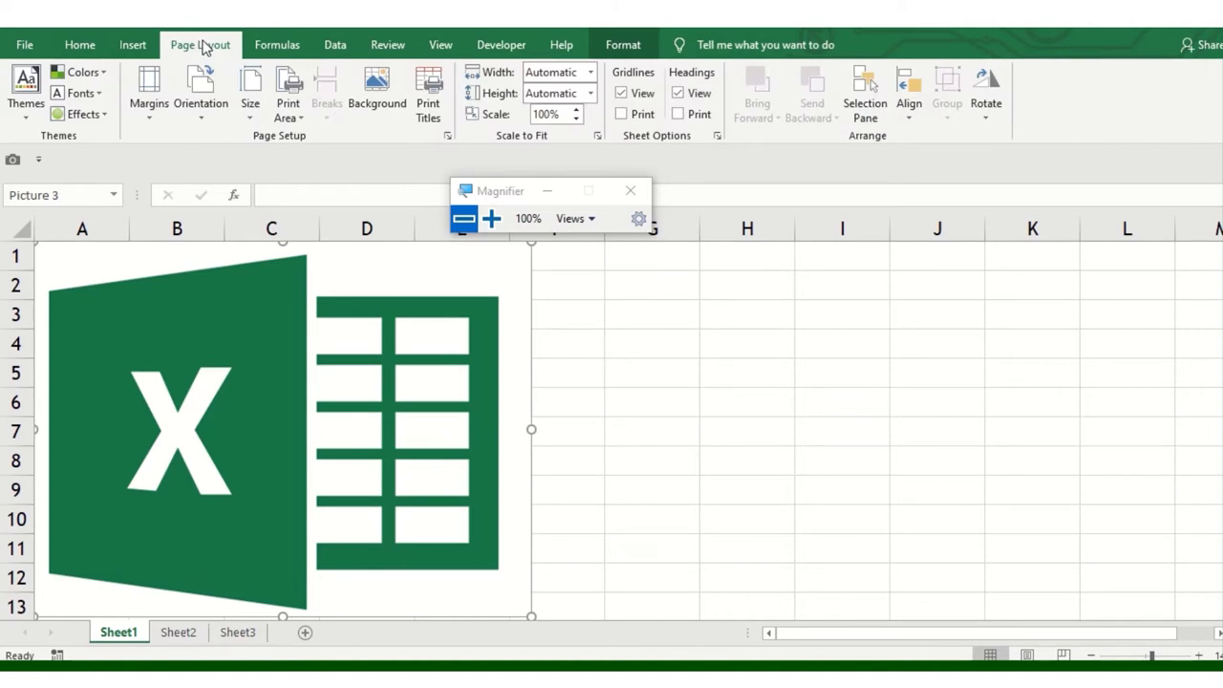
left_click_drag(174, 350, 515, 359)
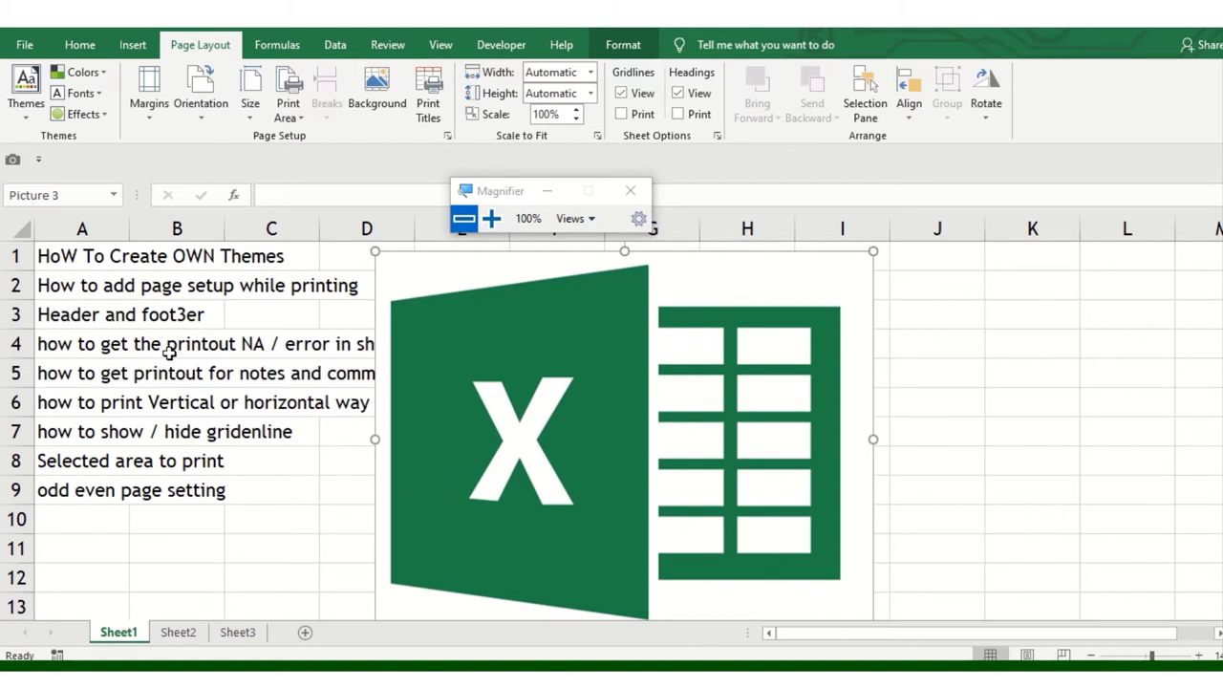
left_click_drag(459, 409, 164, 364)
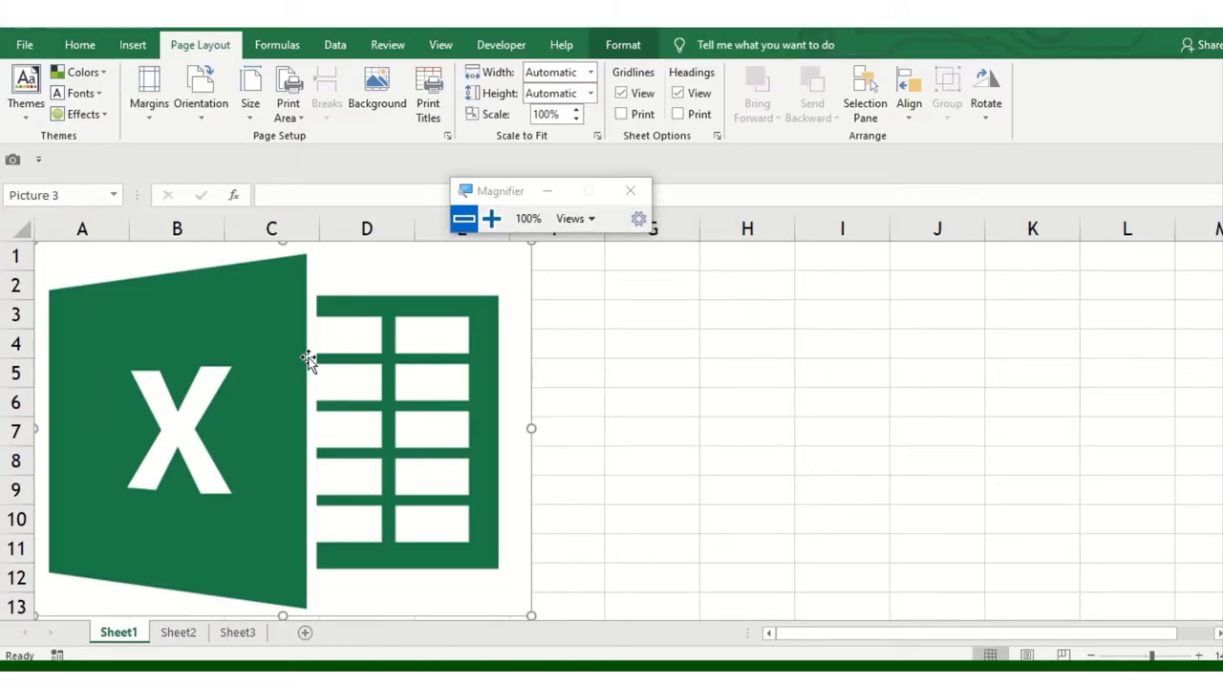
left_click(25, 119)
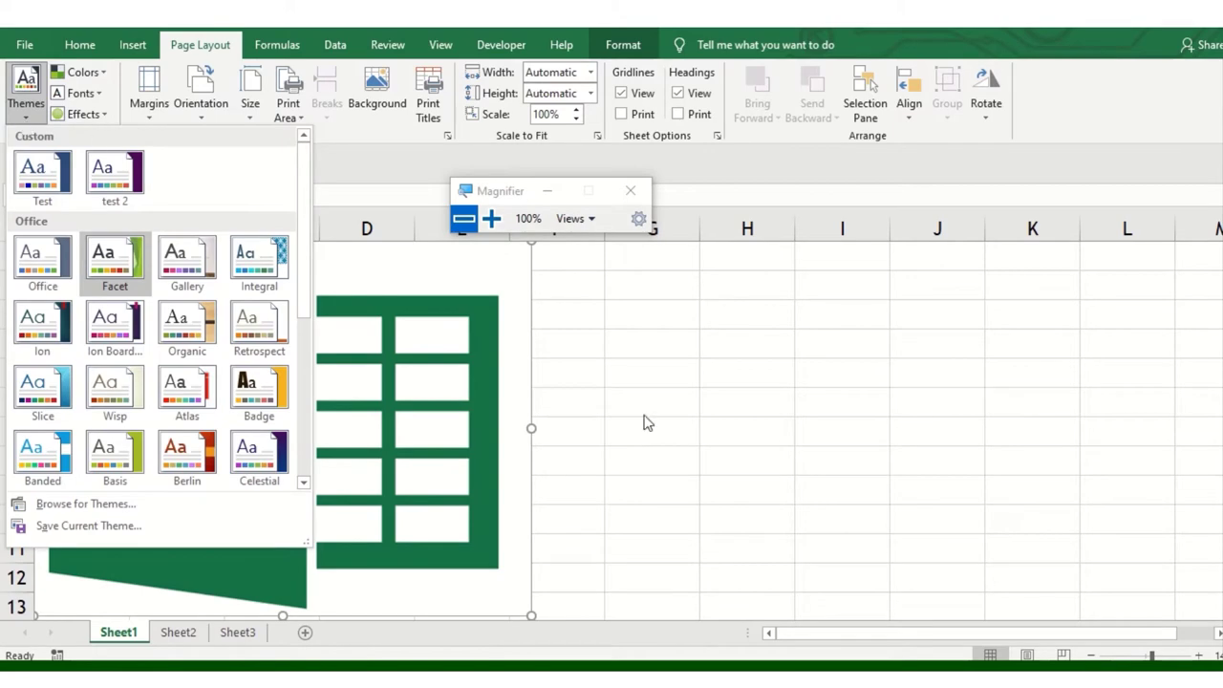
key("Escape")
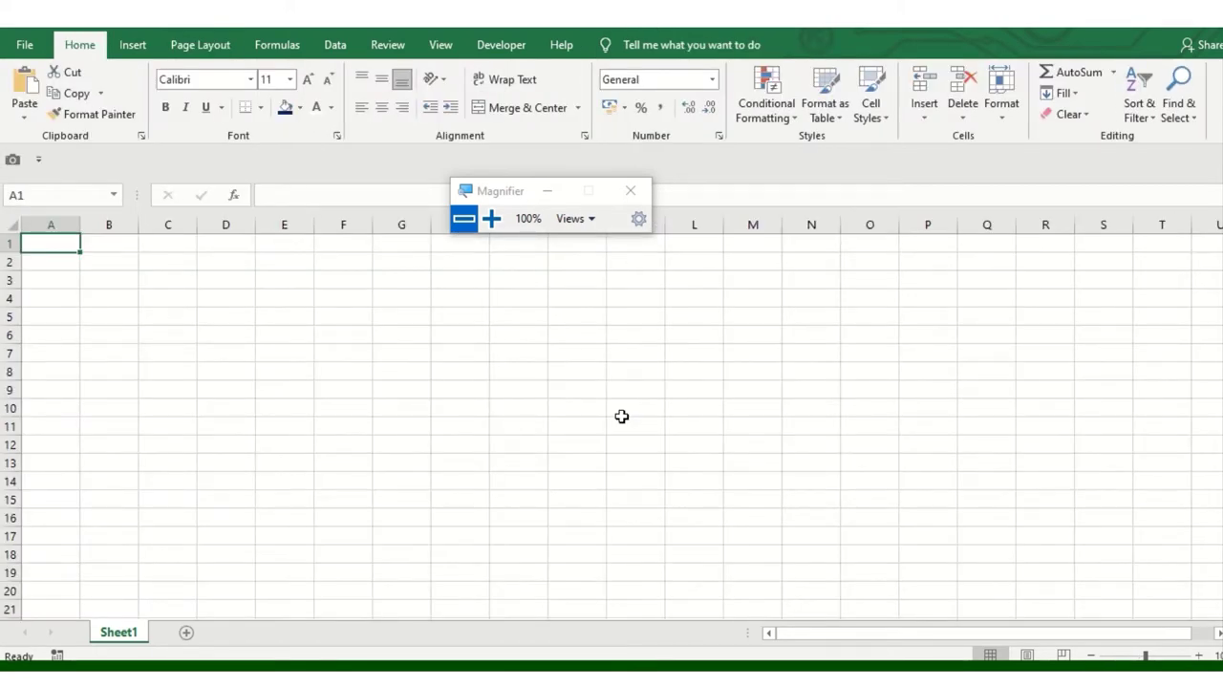
Draw an oval from the Shapes gallery and shrink it to a 3.89 × 3.7 cm circle over columns B–D
left_click(186, 47)
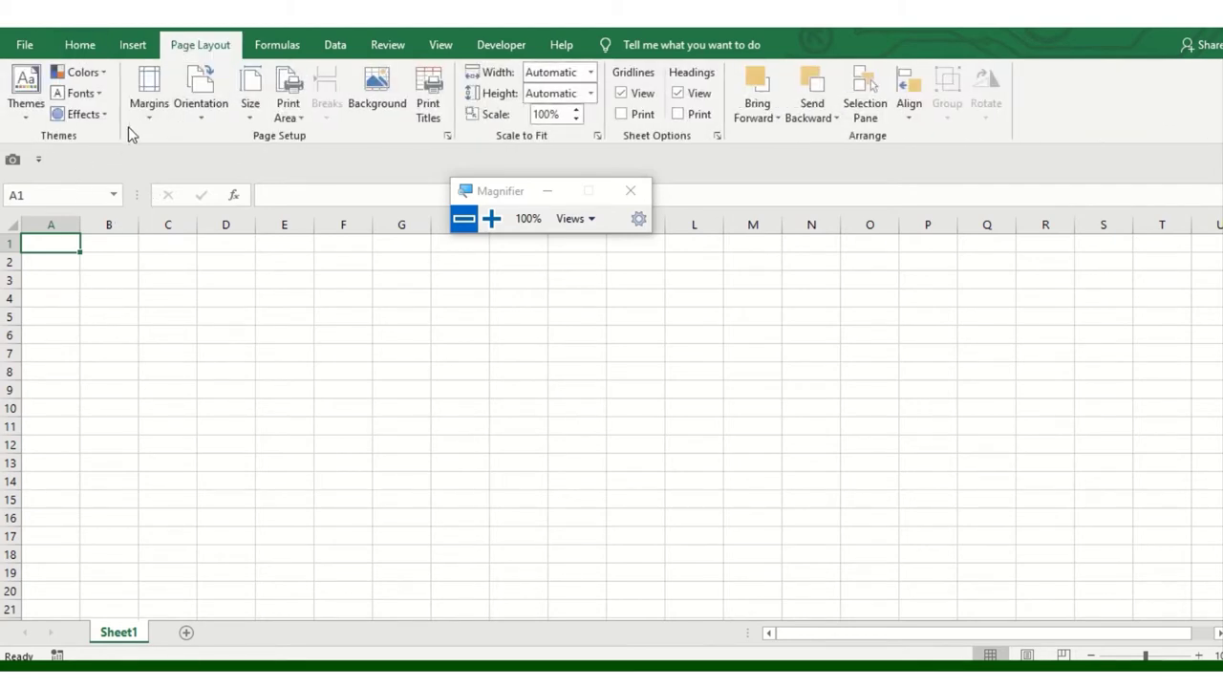
left_click(132, 45)
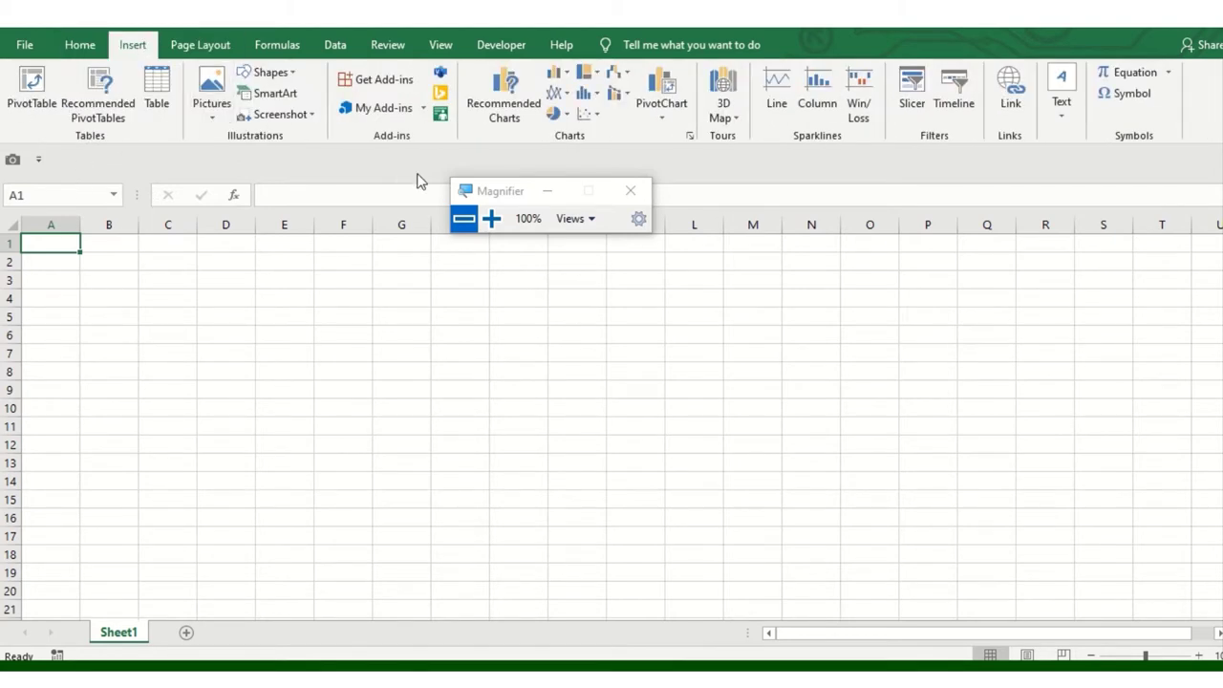
left_click(270, 73)
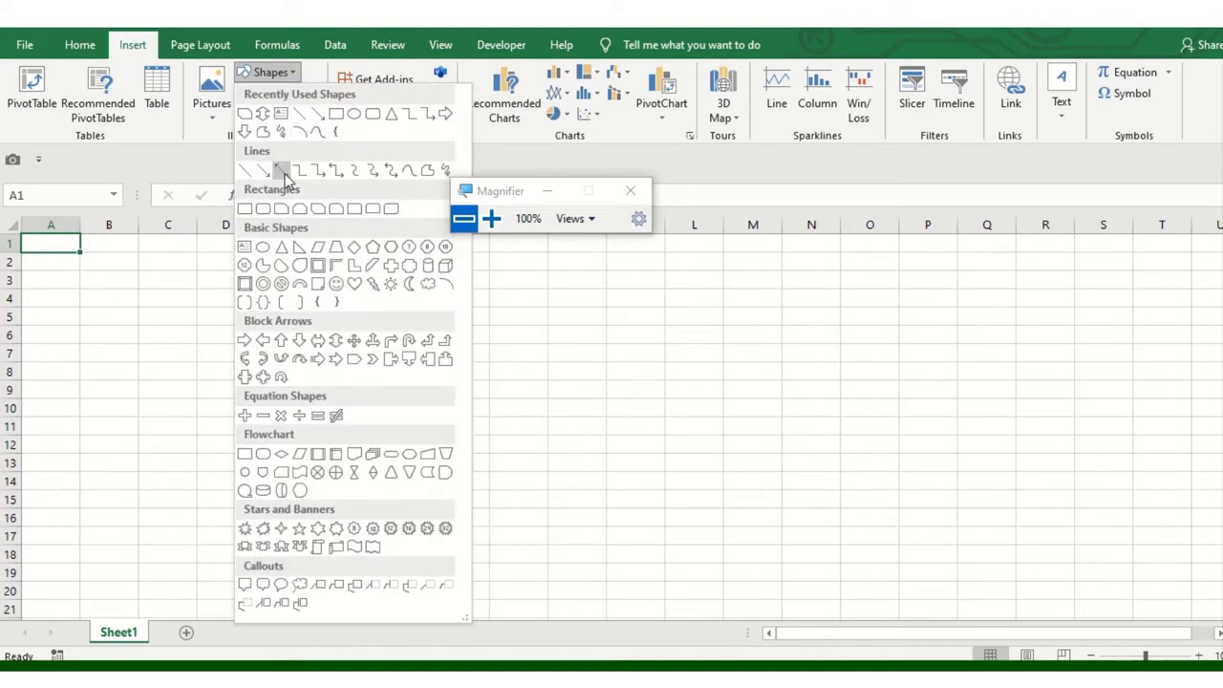
left_click(354, 113)
left_click_drag(221, 342, 464, 523)
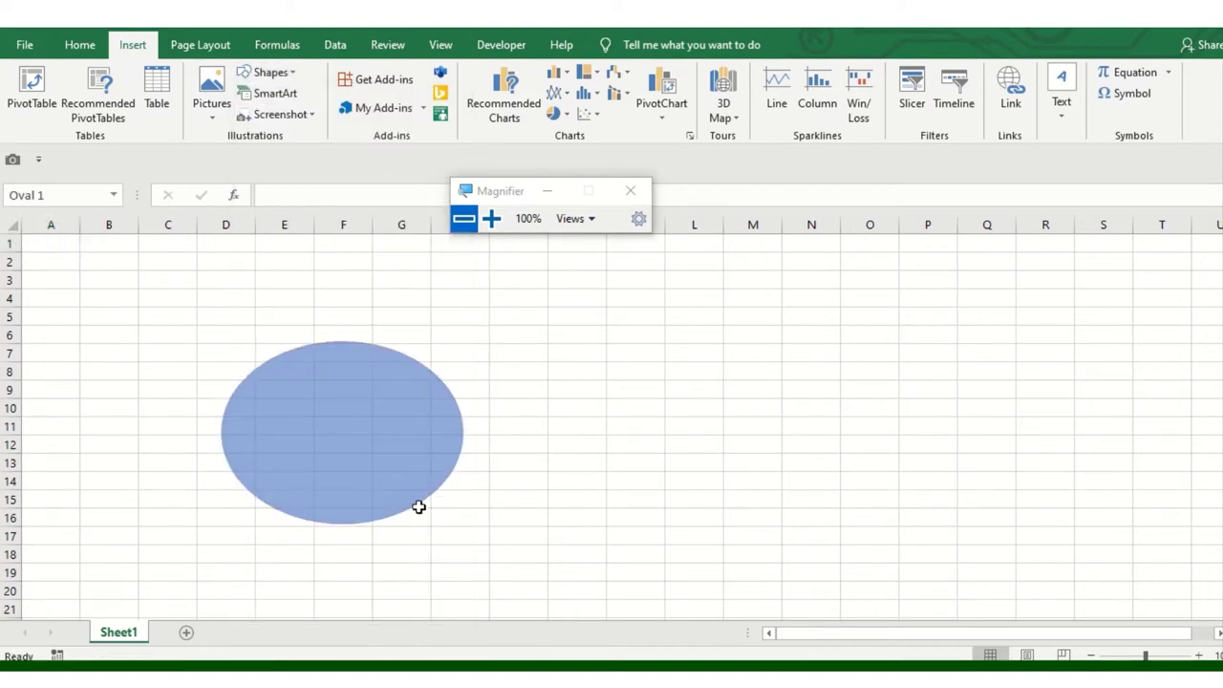
left_click_drag(416, 457, 355, 378)
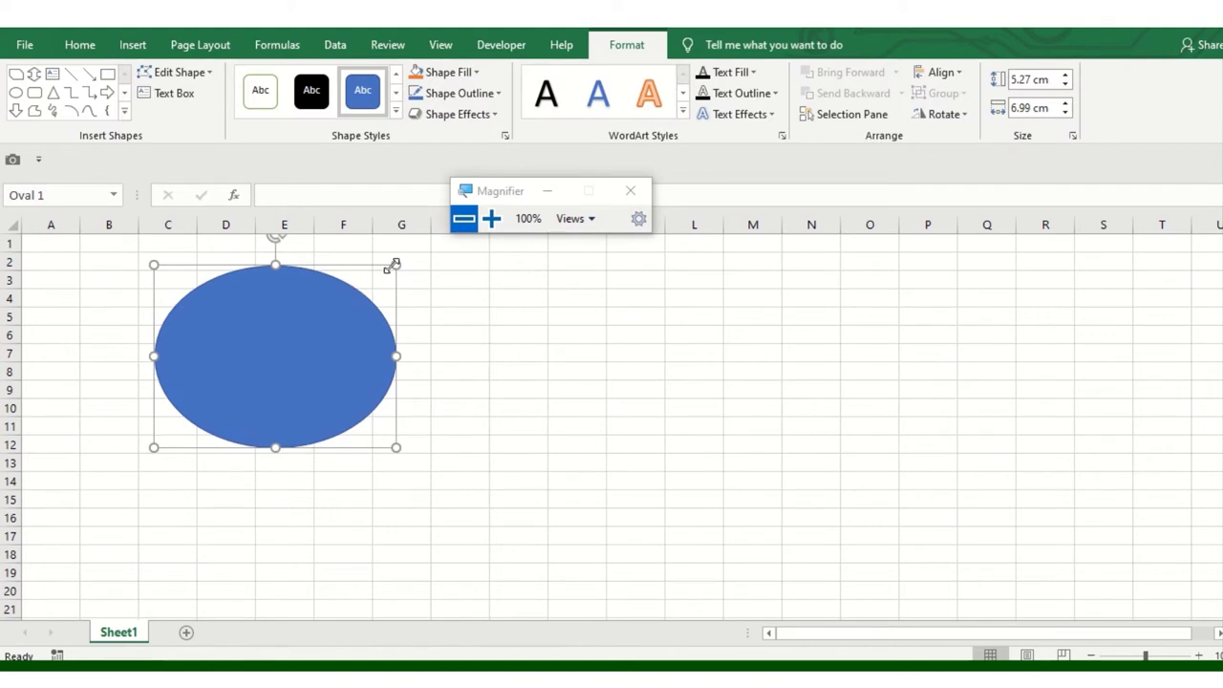
left_click_drag(394, 265, 282, 314)
left_click_drag(272, 376, 214, 327)
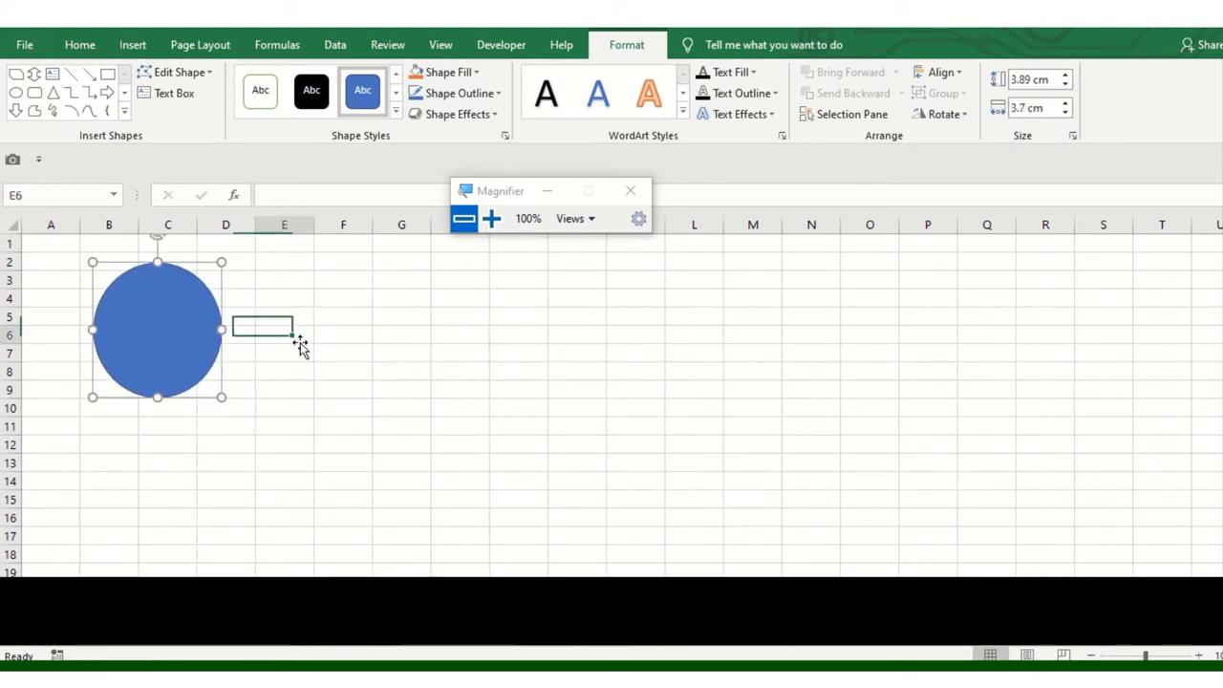
Type a random filler string in E6, 'First' in E9 and 'Last' in E10
left_click(300, 342)
type("rdgdfgdfk")
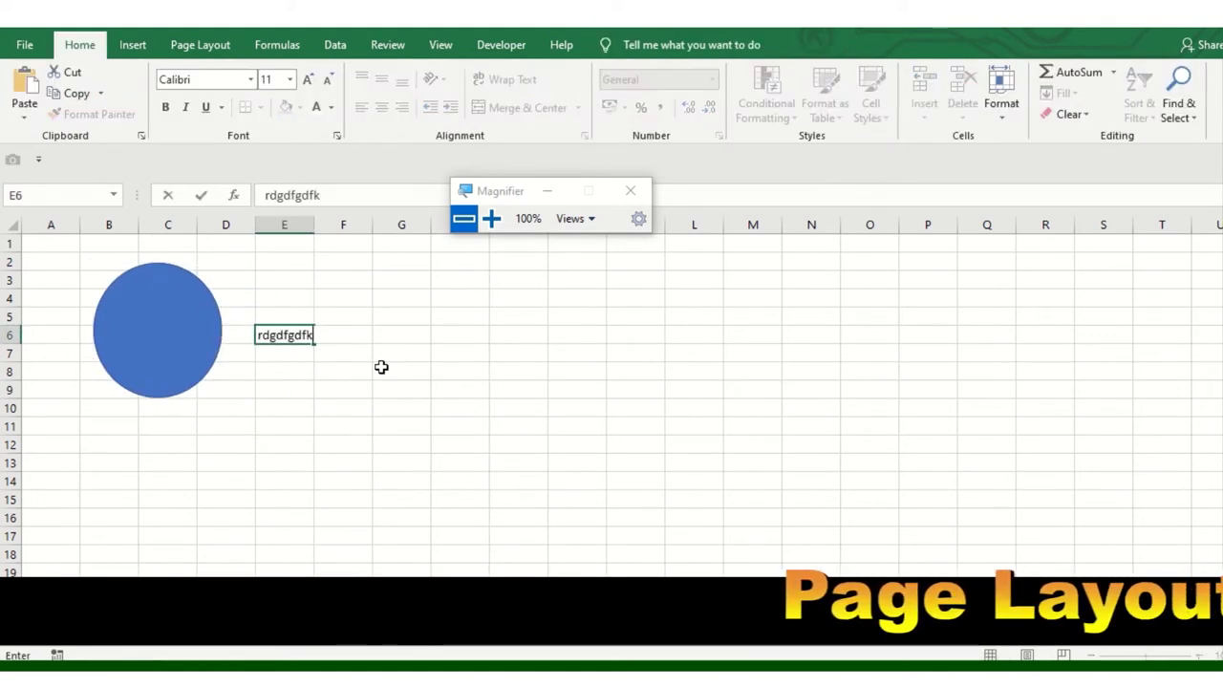
type("gksdlf;gskd;lgk;lsdkfgsdfg")
key("Return")
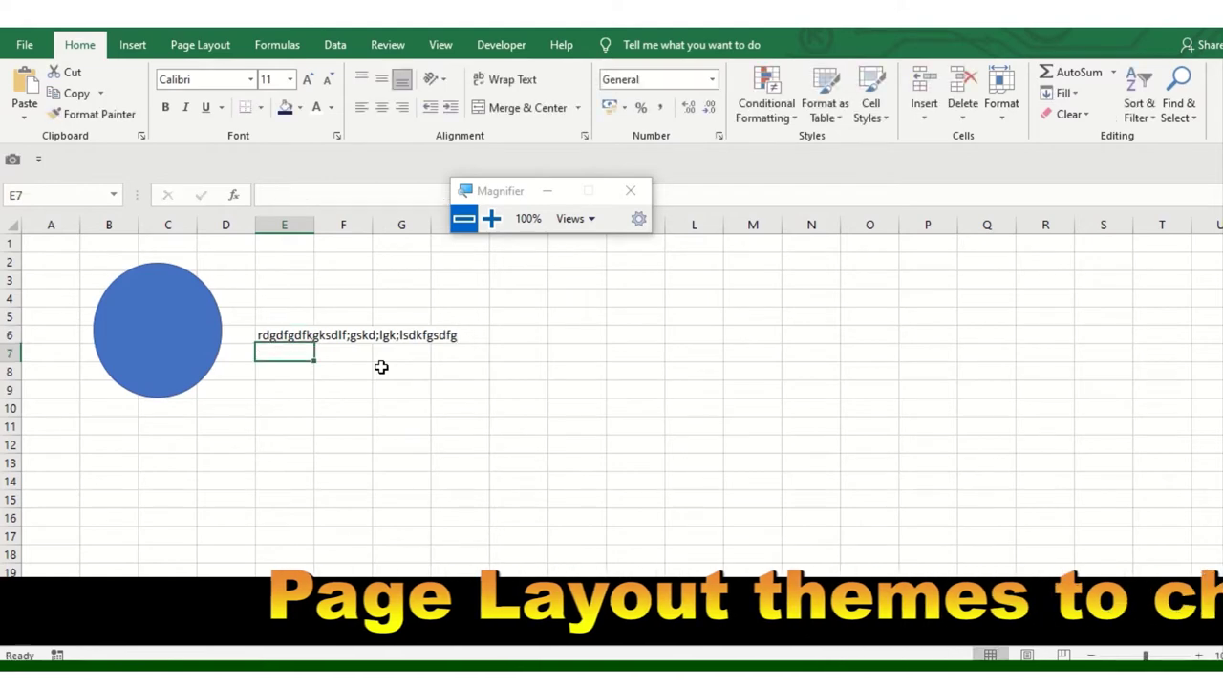
key("Down")
key("Down")
type("First")
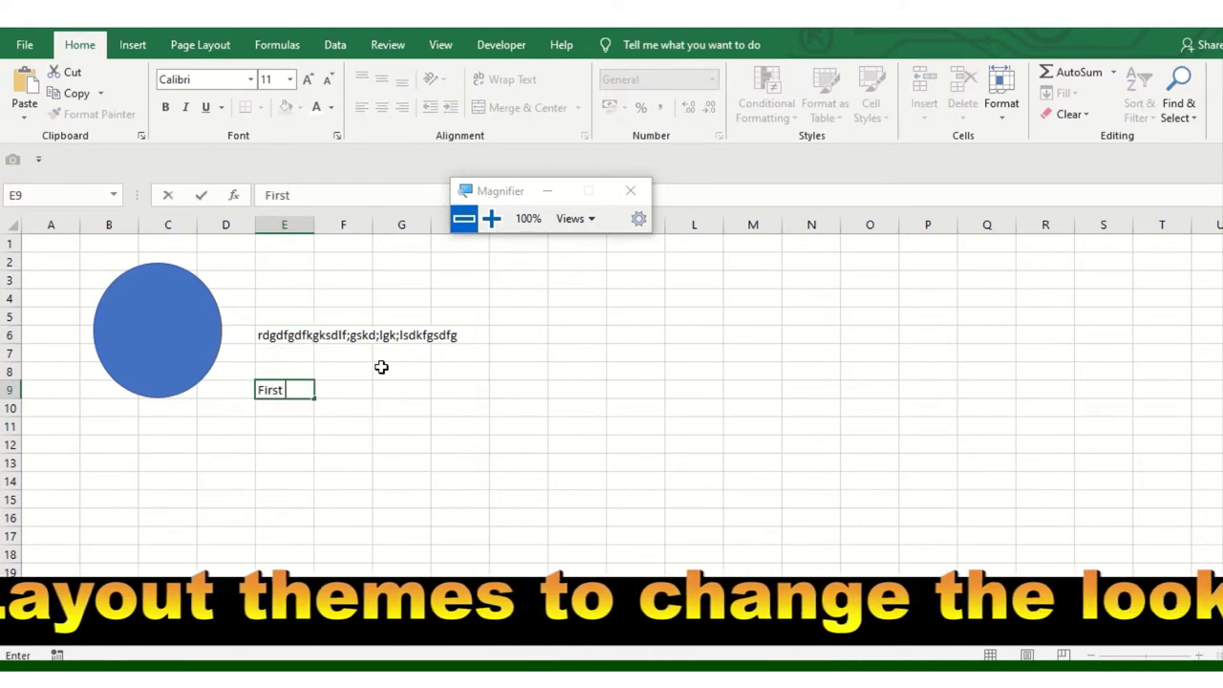
key("Tab")
key("Return")
type("L")
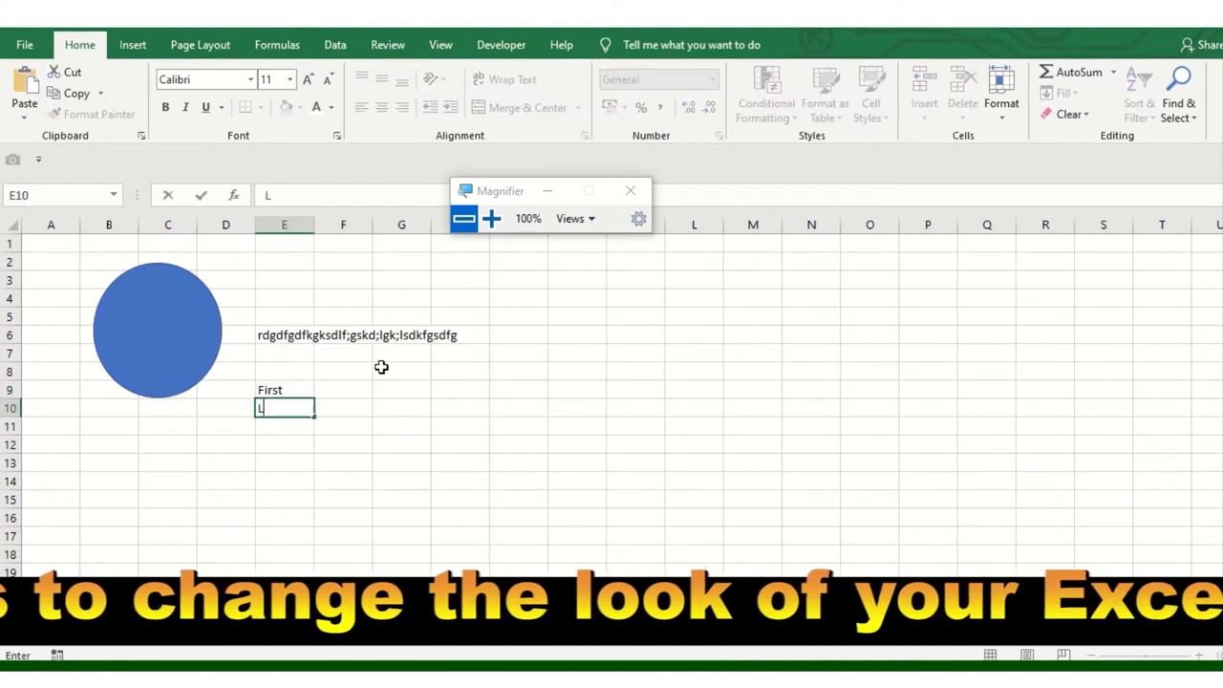
type("ast")
key("Return")
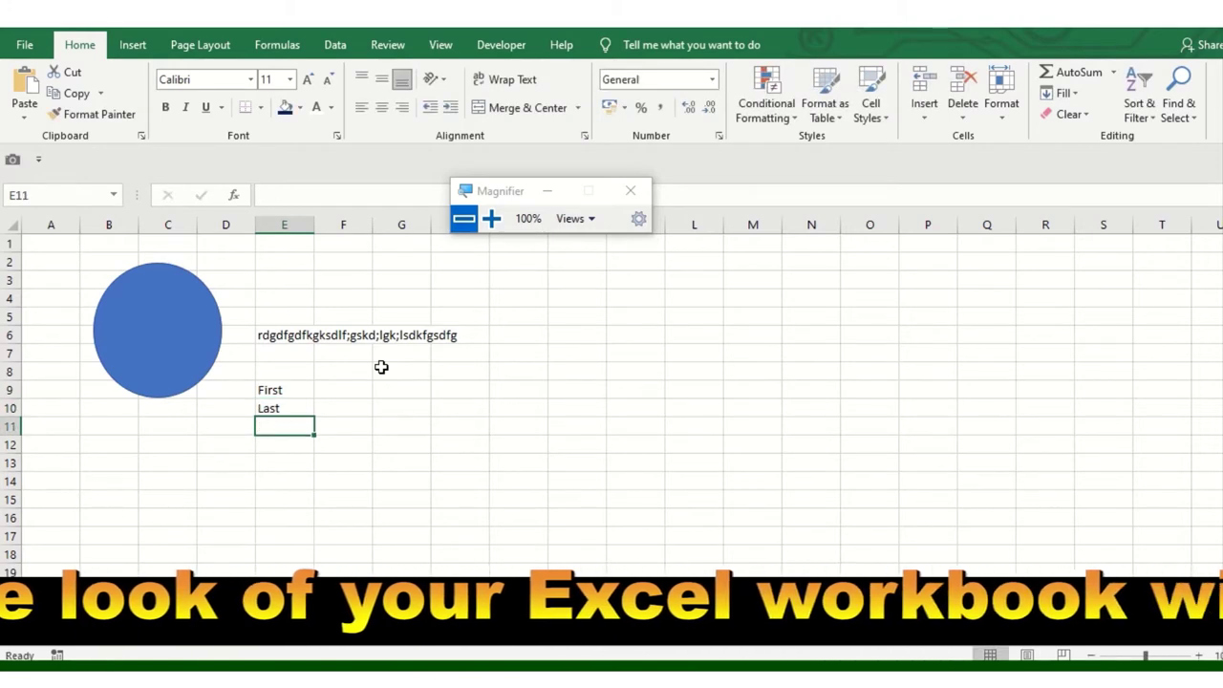
left_click(203, 47)
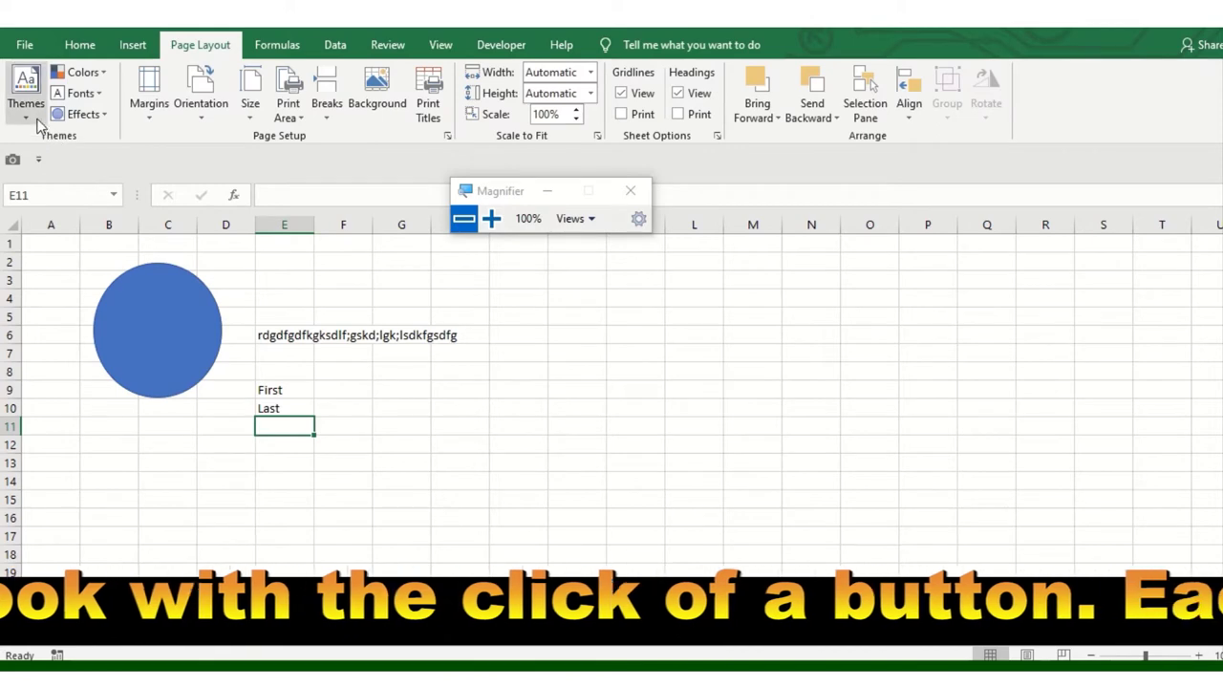
left_click(37, 118)
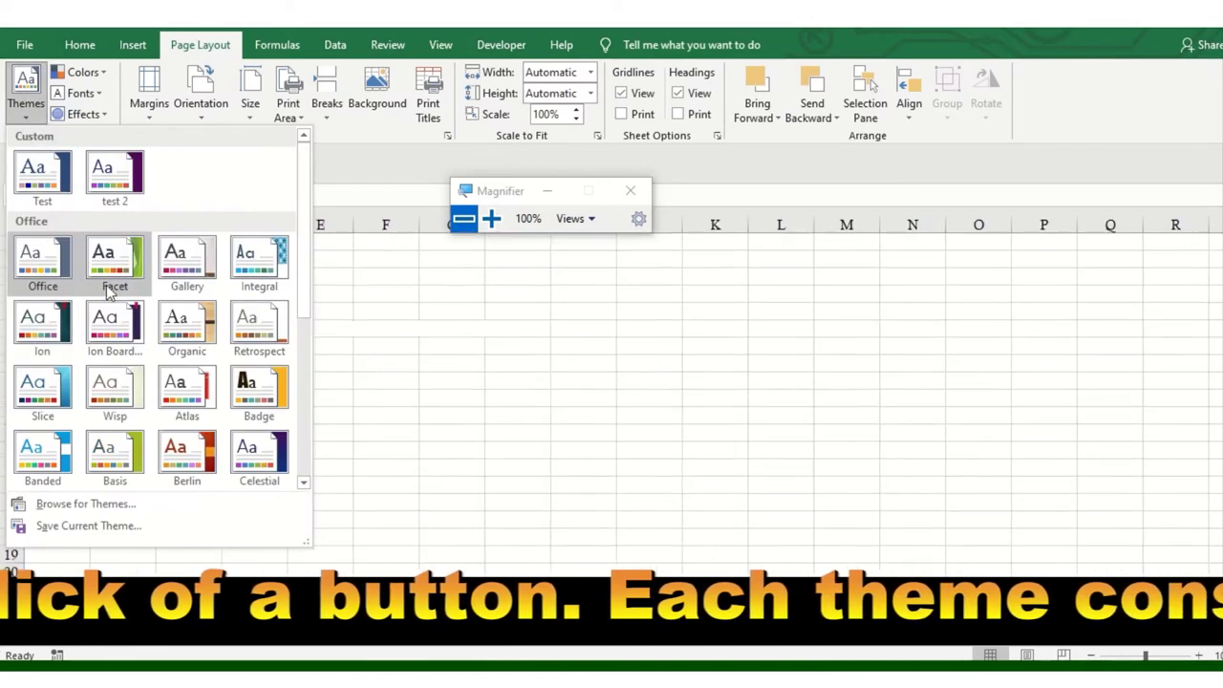
key("Escape")
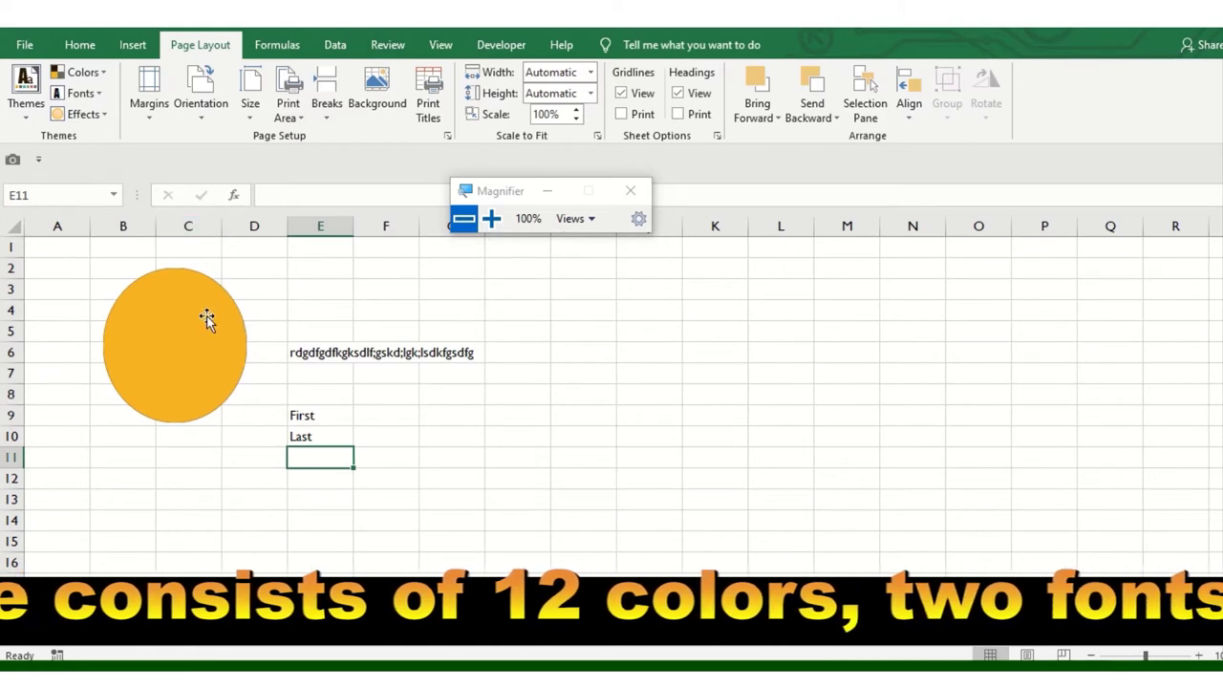
left_click(206, 350)
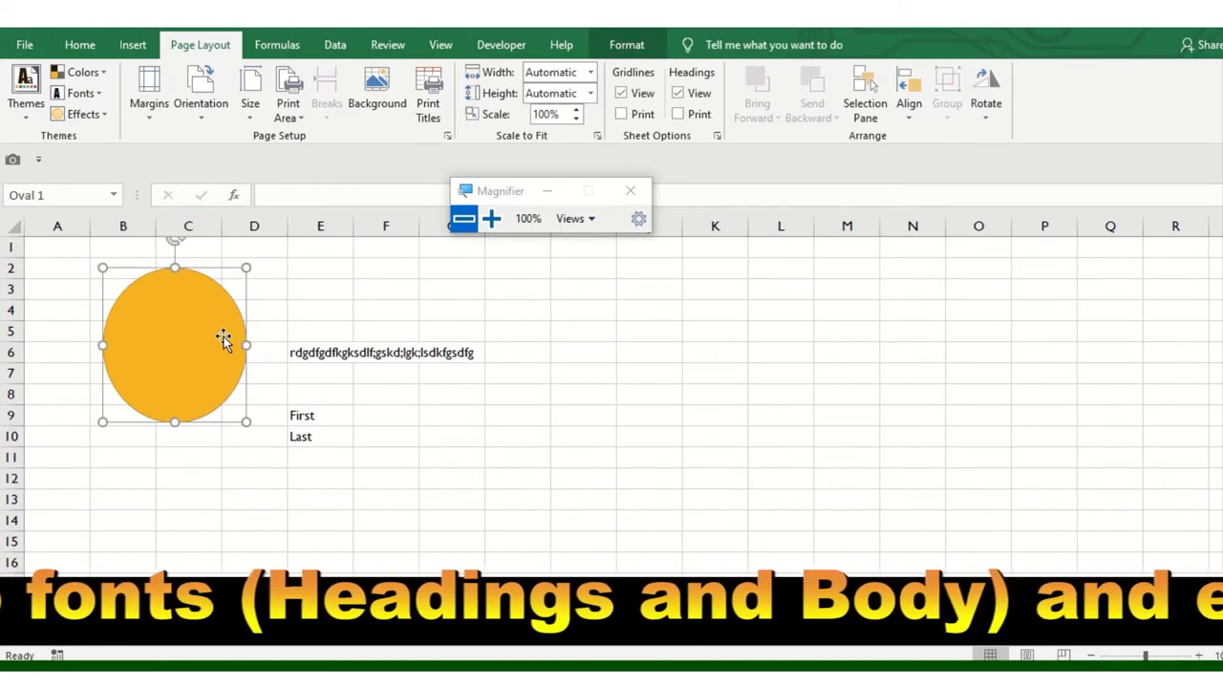
left_click(304, 363)
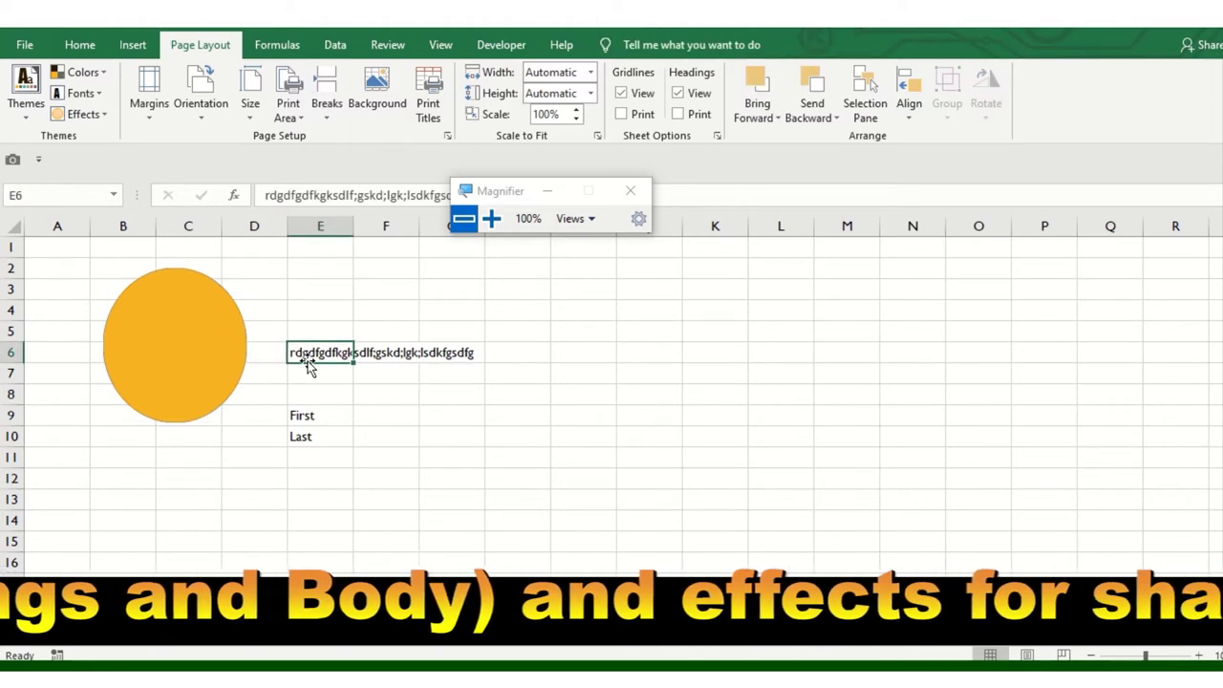
left_click(95, 46)
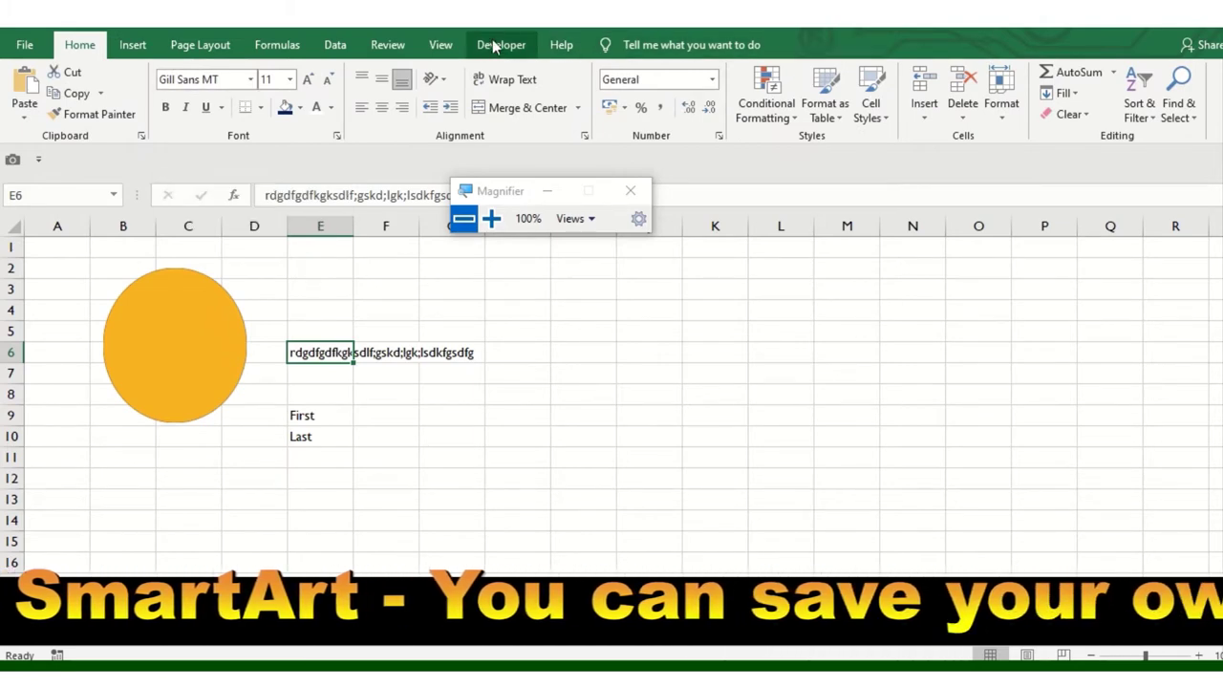
left_click(187, 45)
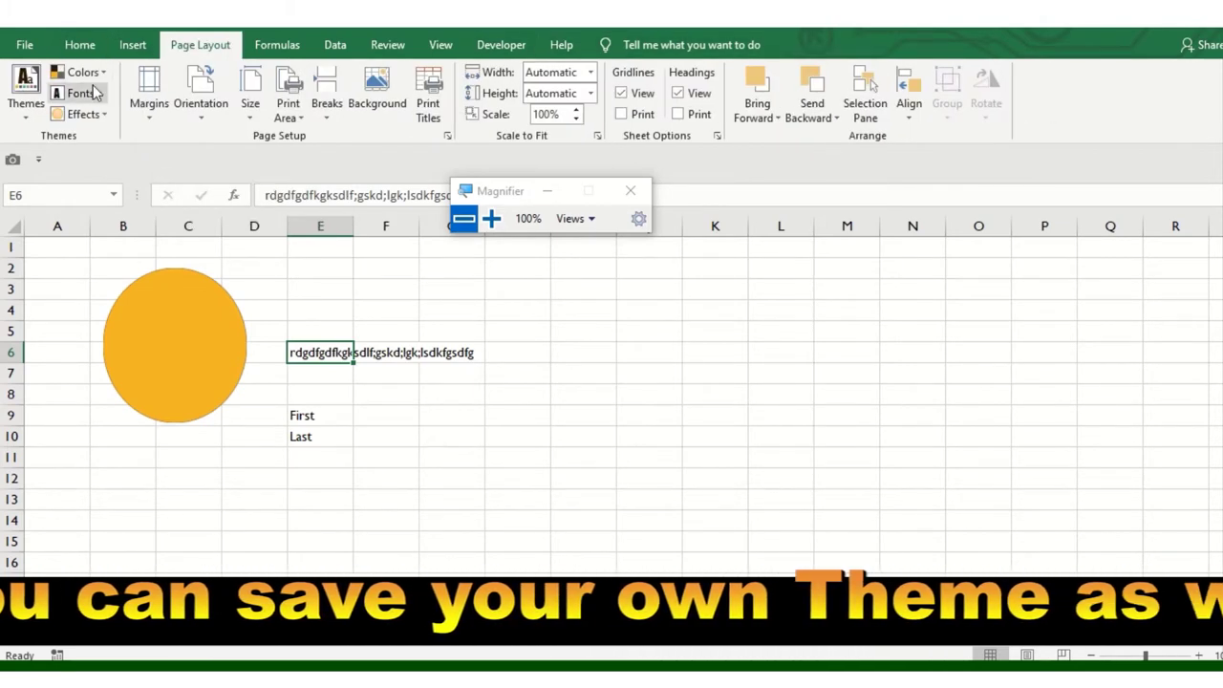
left_click(25, 88)
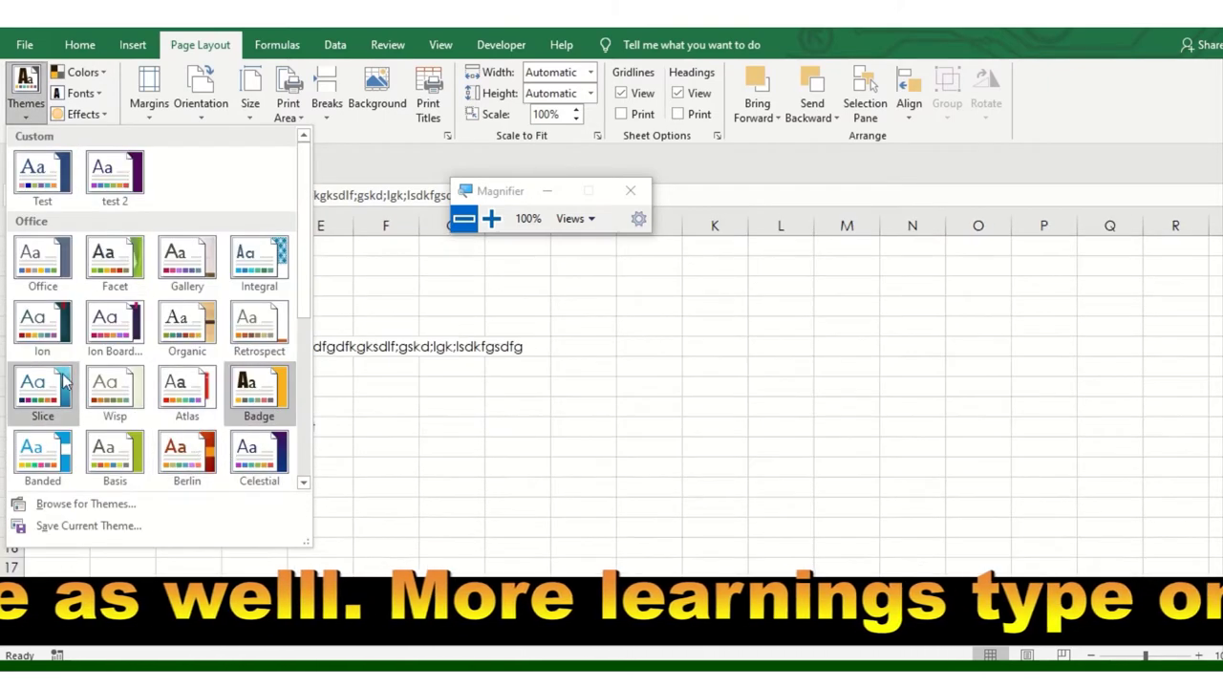
left_click(163, 359)
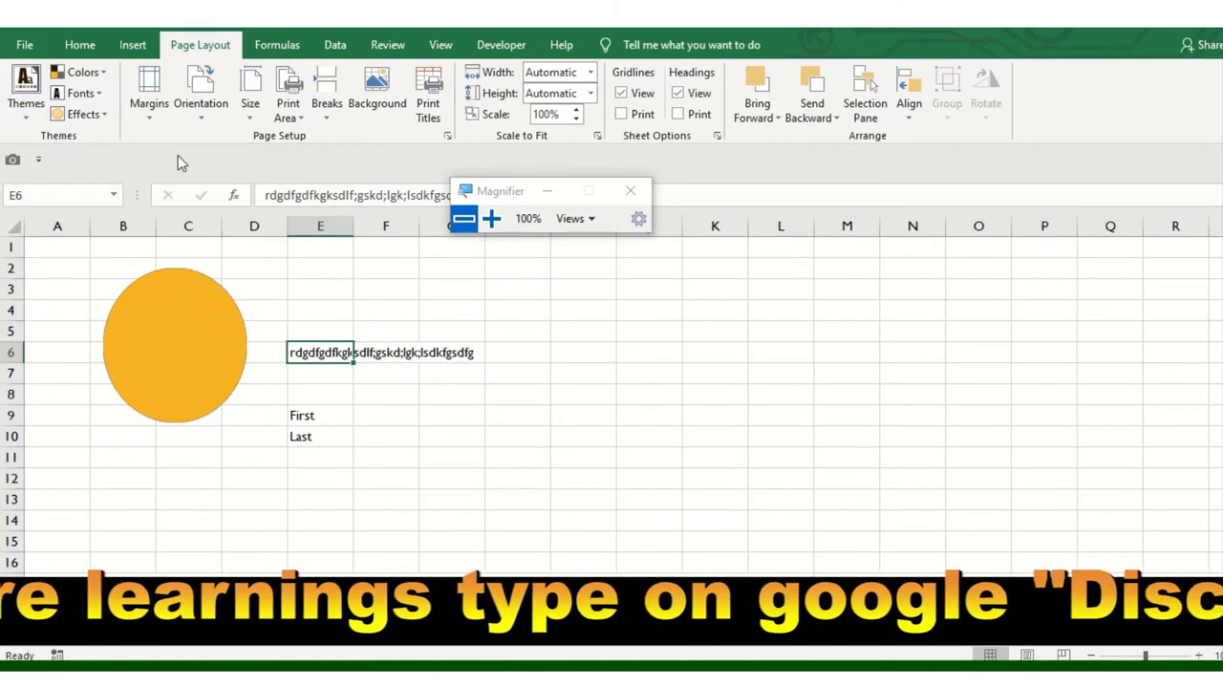
left_click(29, 90)
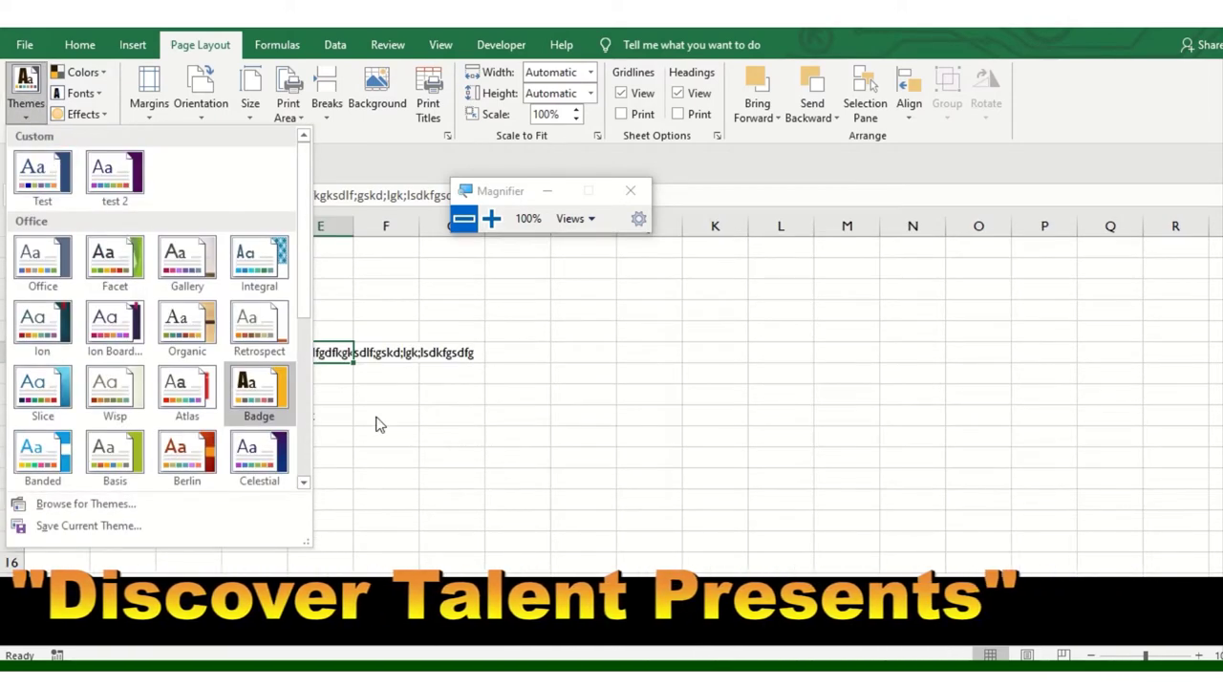
left_click(392, 353)
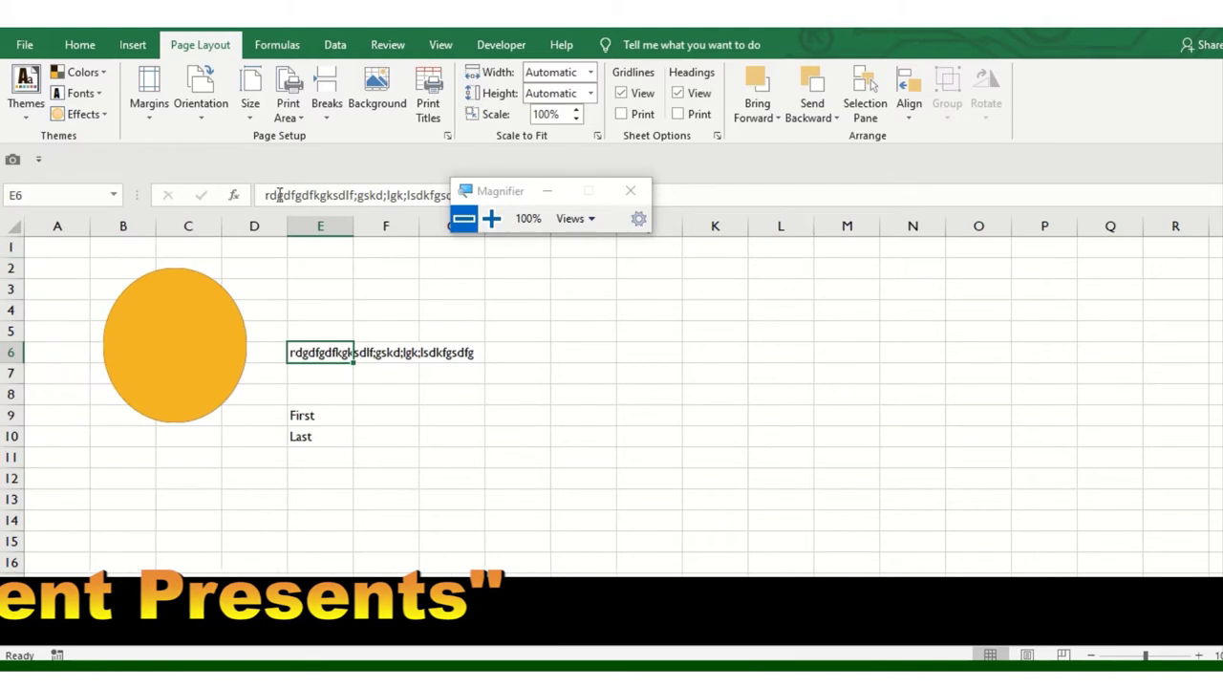
left_click(81, 45)
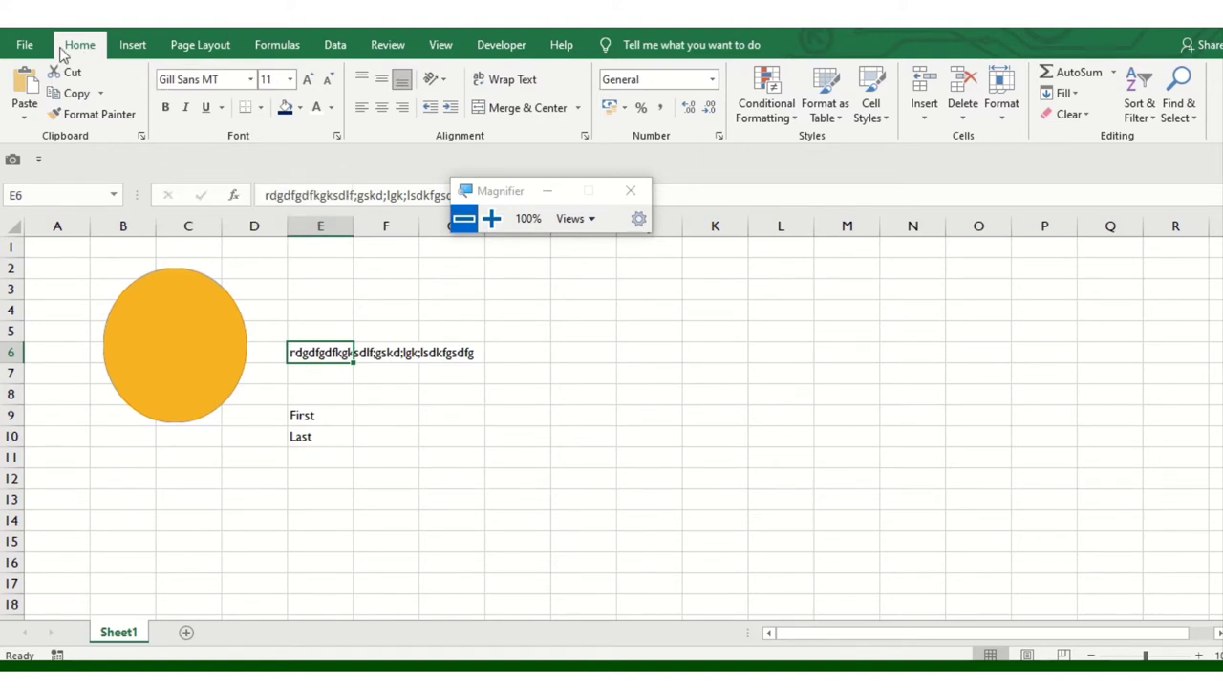
left_click(197, 45)
left_click(27, 113)
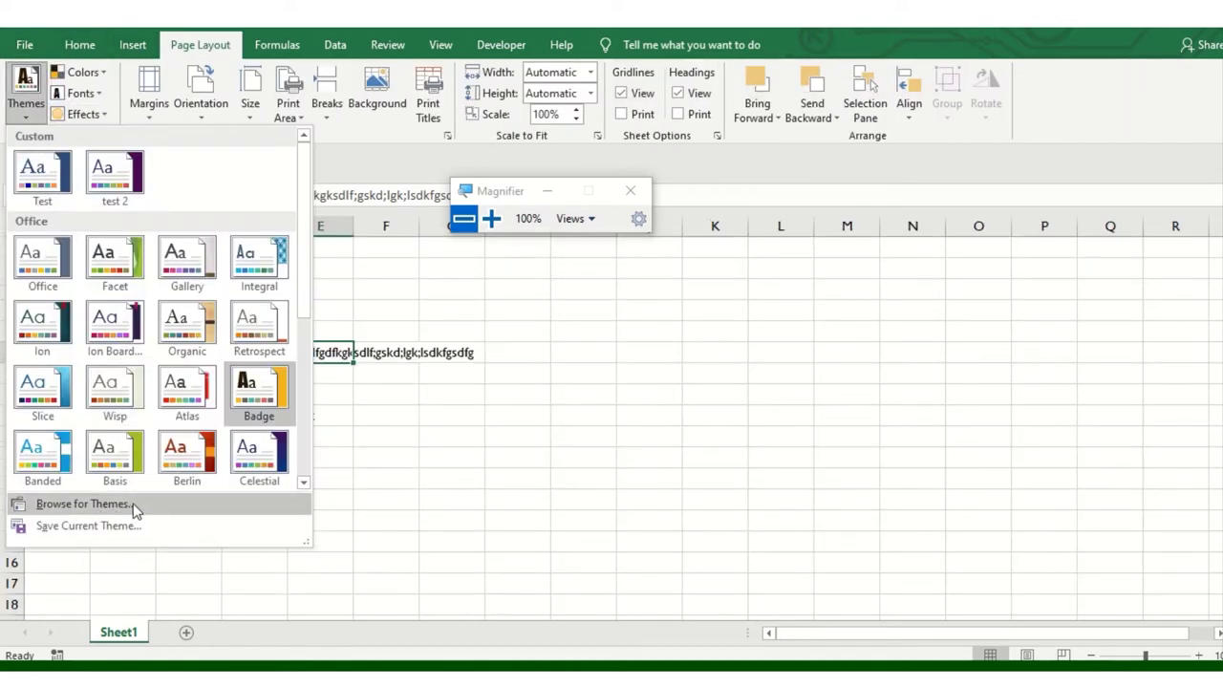
left_click(134, 511)
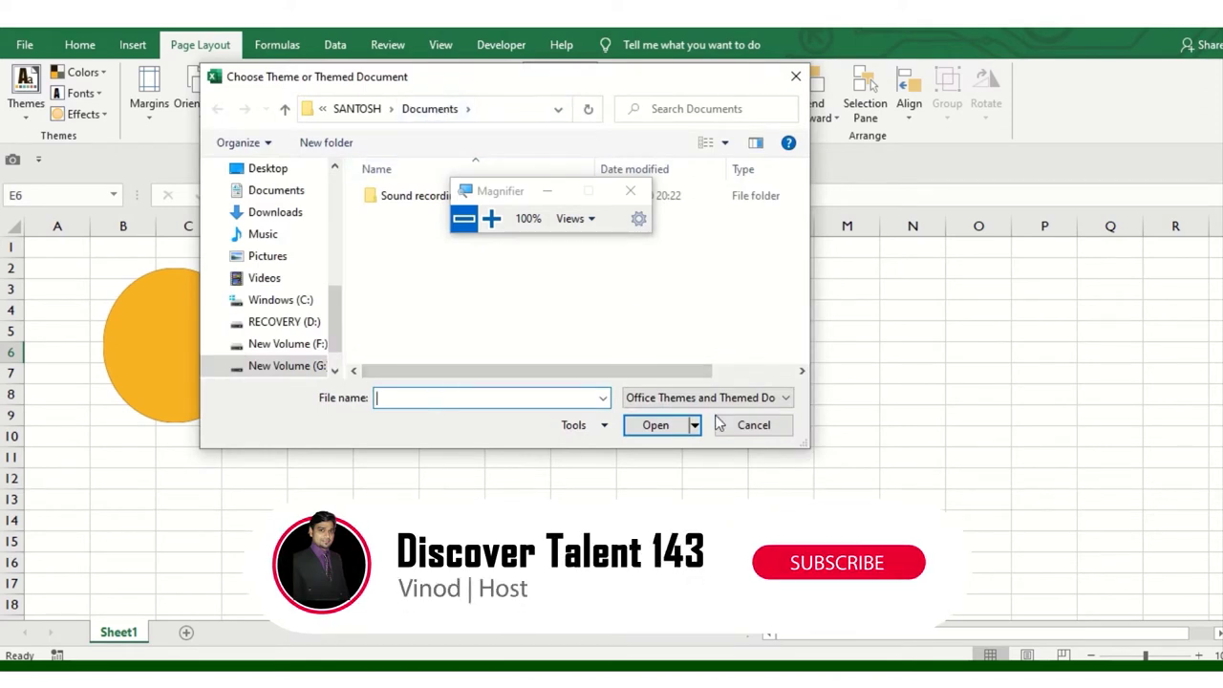
left_click(751, 424)
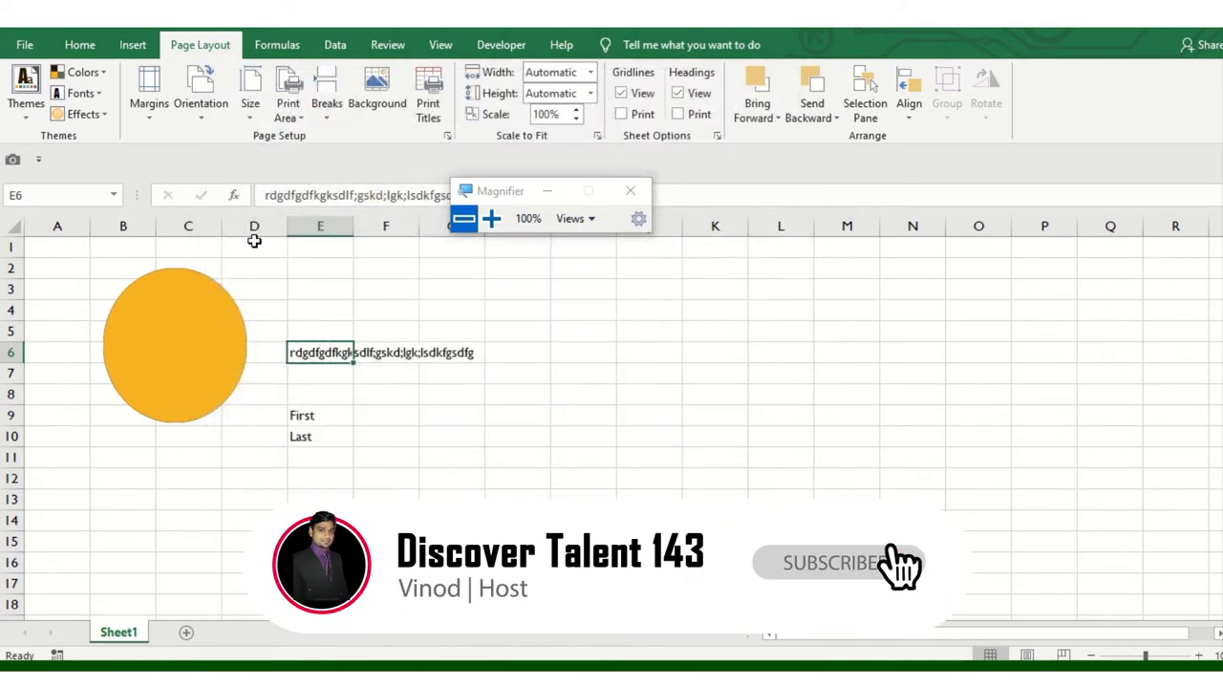
Move the orange circle to column K, keeping the original theme colours
left_click(96, 73)
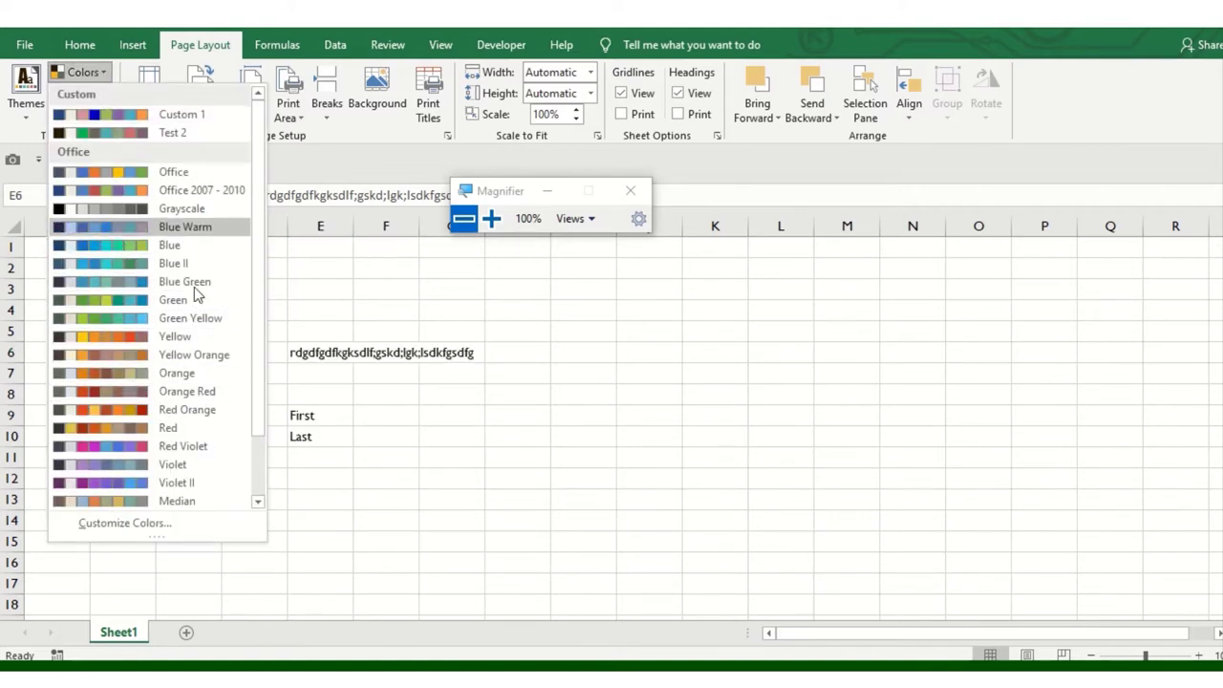
key("Escape")
left_click(153, 335)
left_click_drag(159, 350, 709, 398)
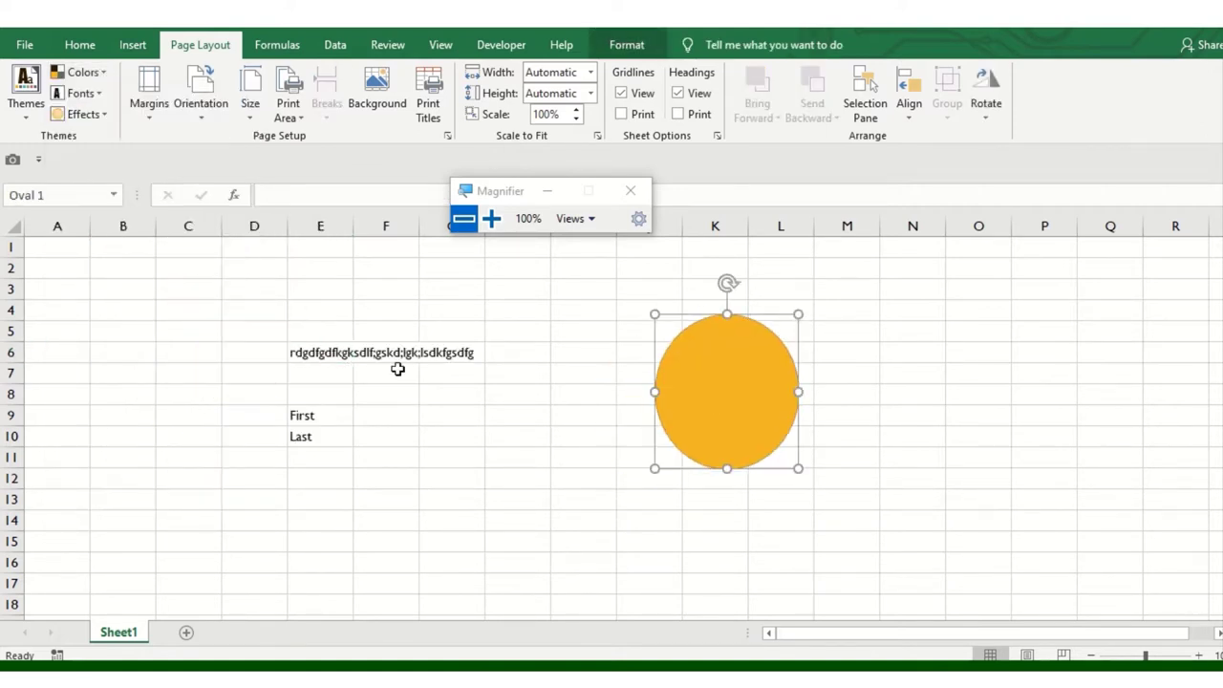
left_click(96, 74)
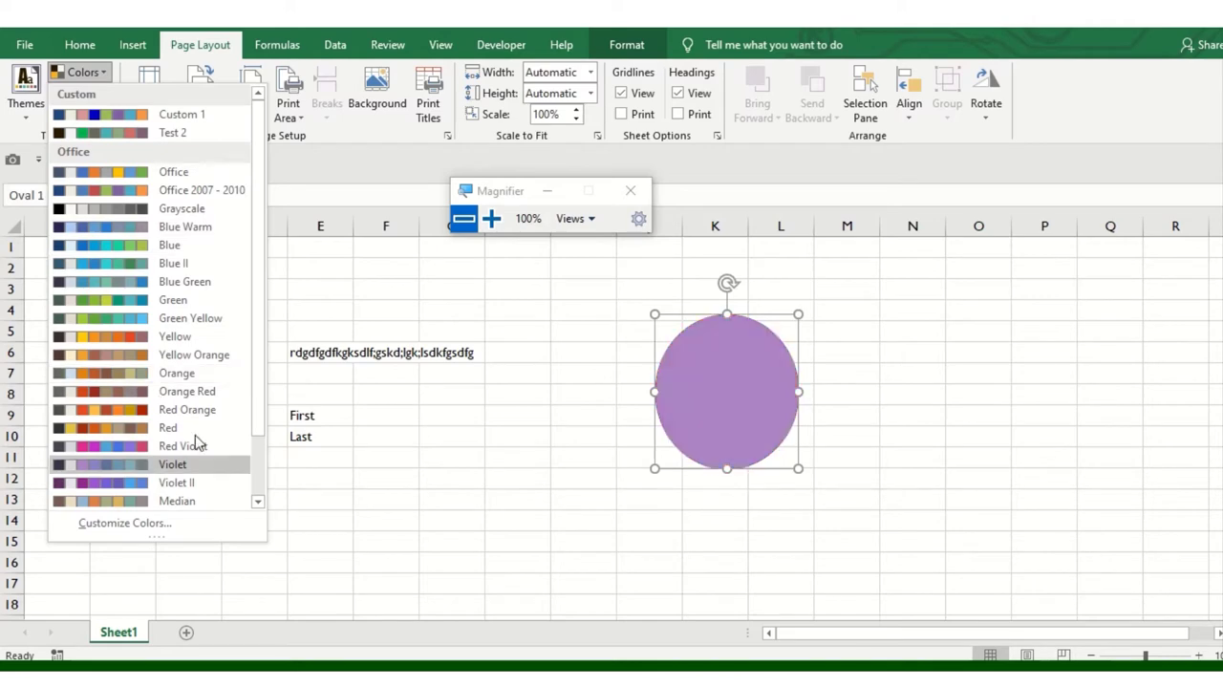
left_click(304, 325)
Switch the workbook to a different set of theme fonts
left_click(80, 93)
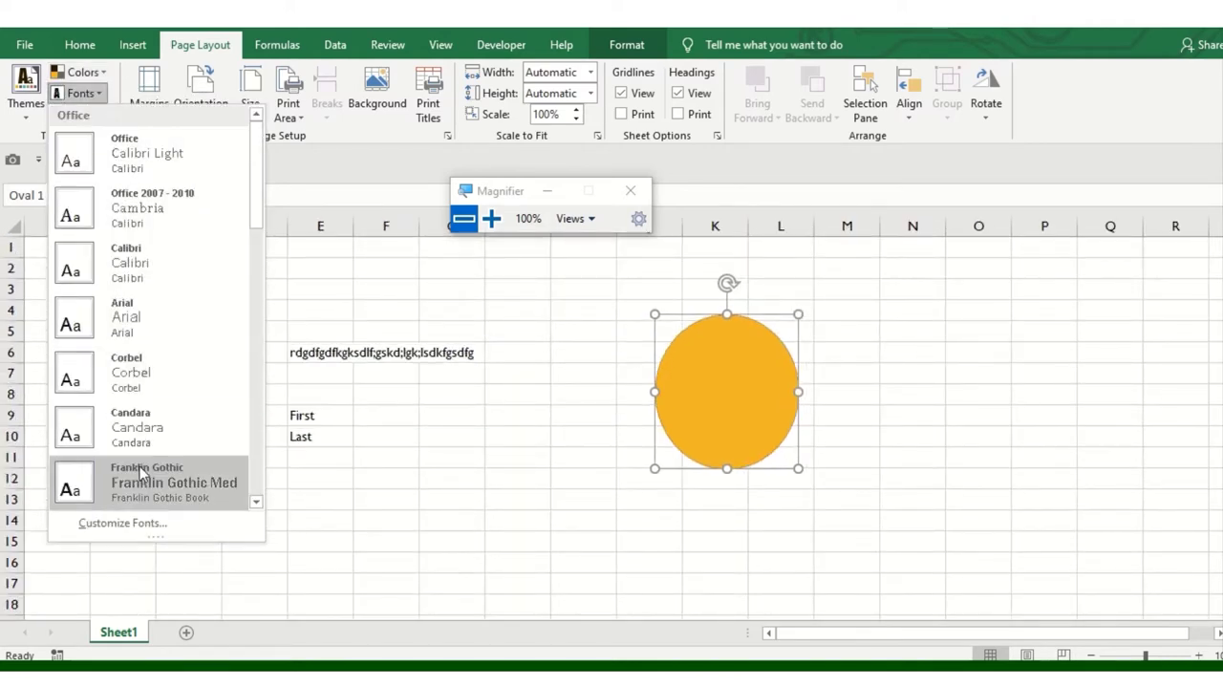
scroll(157, 451, "down", 3)
scroll(158, 363, "down", 2)
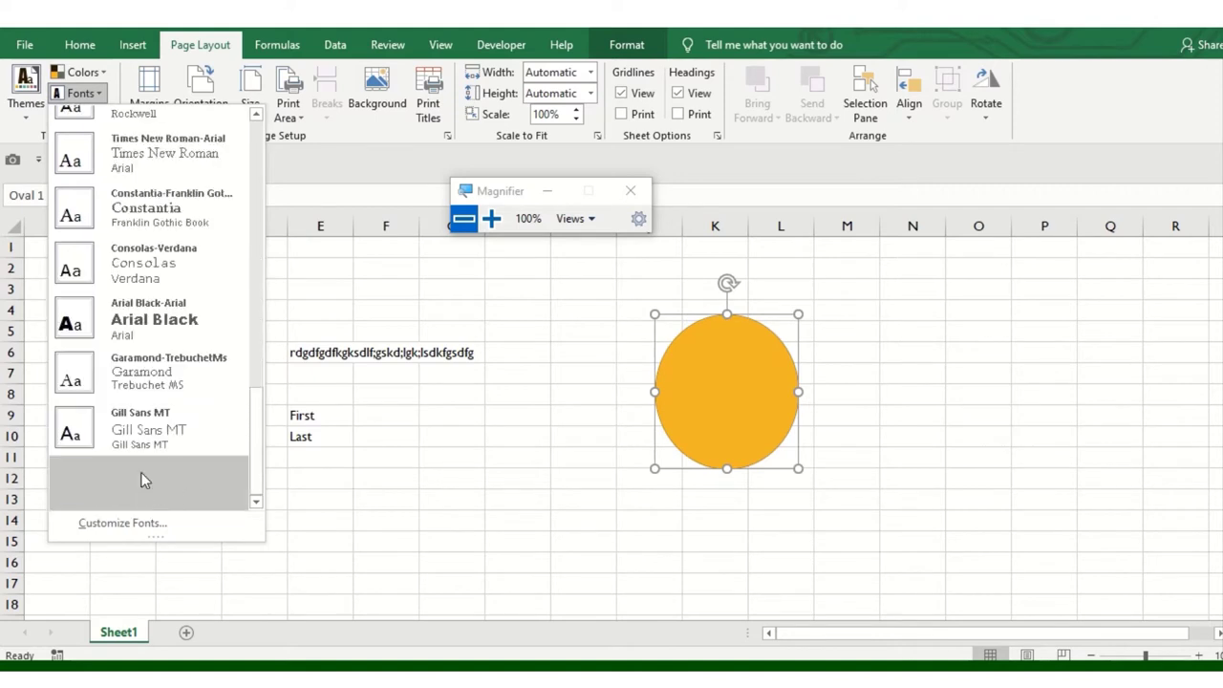
left_click(279, 394)
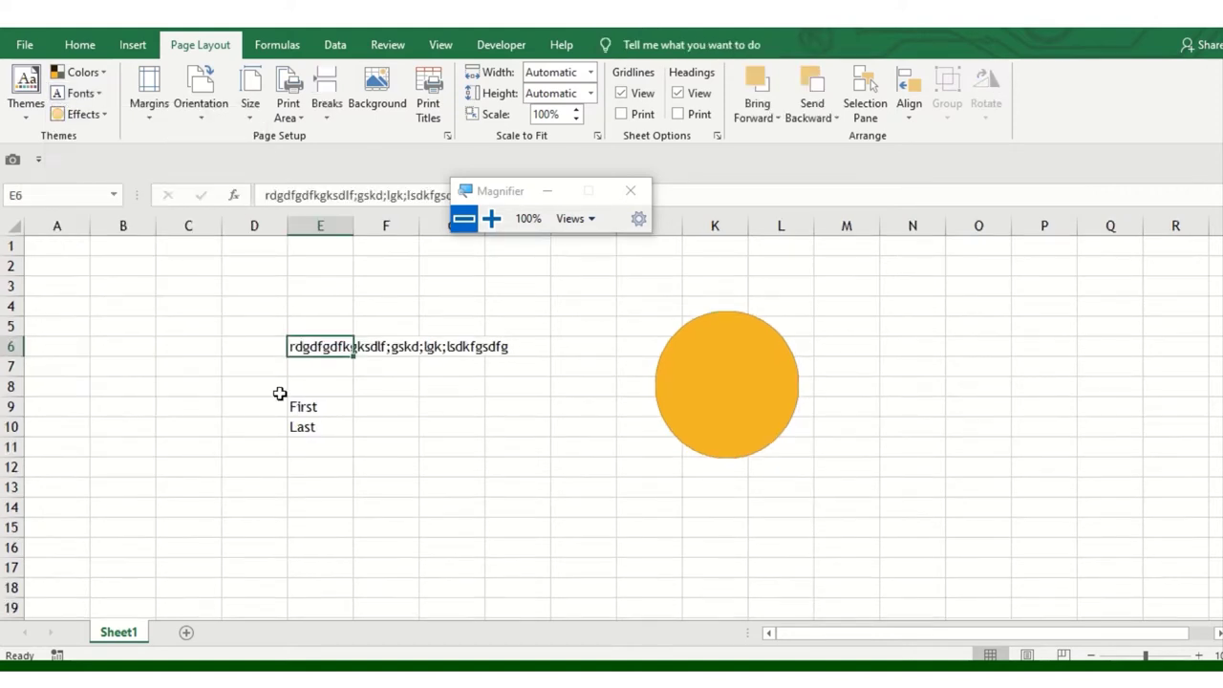
Apply the Frosted Glass theme effect, leaving the workbook theme unchanged
left_click(95, 115)
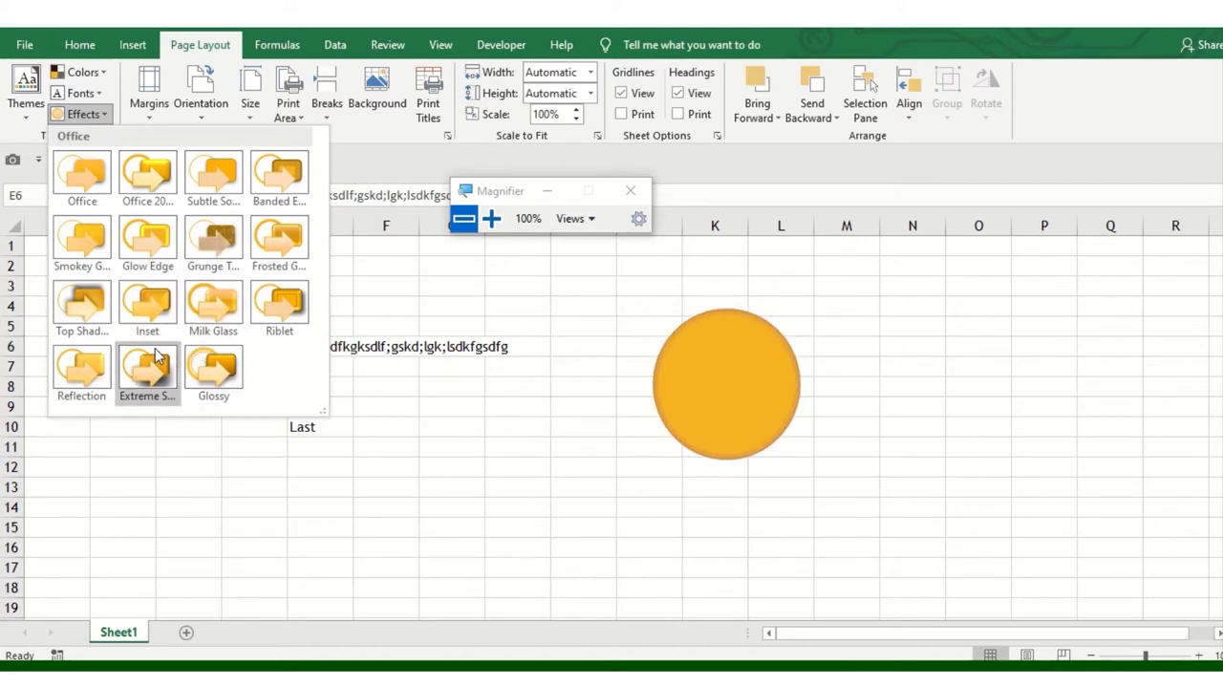
left_click(254, 239)
left_click(511, 430)
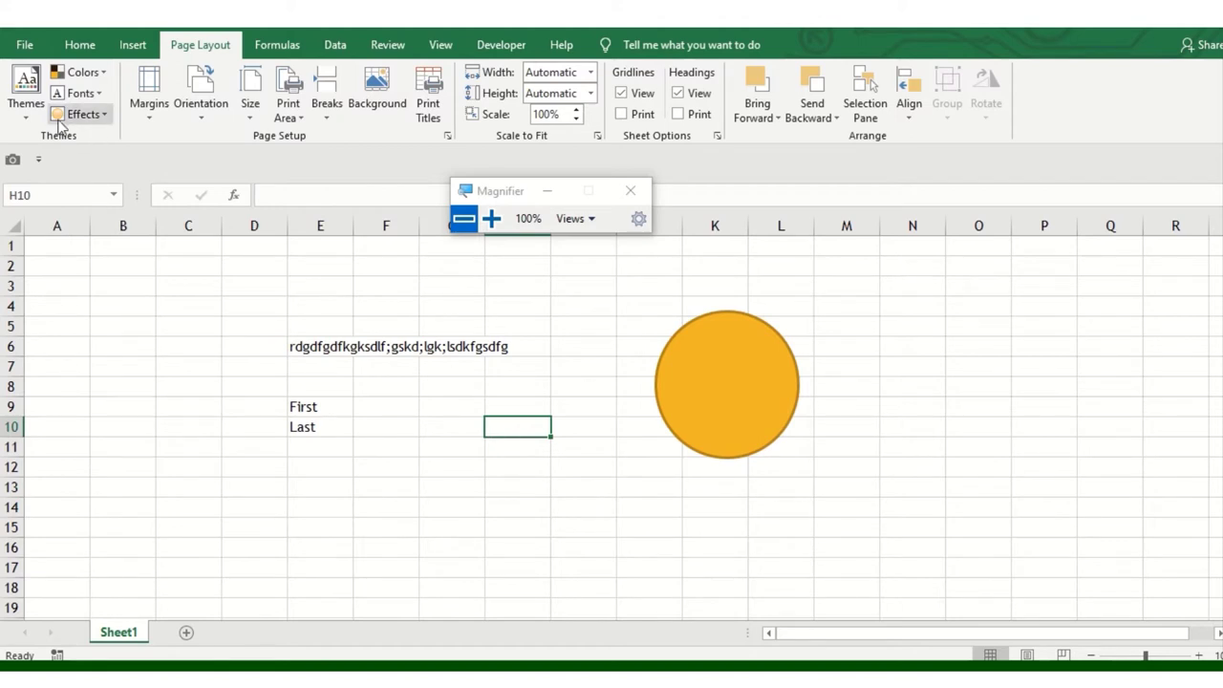
left_click(26, 107)
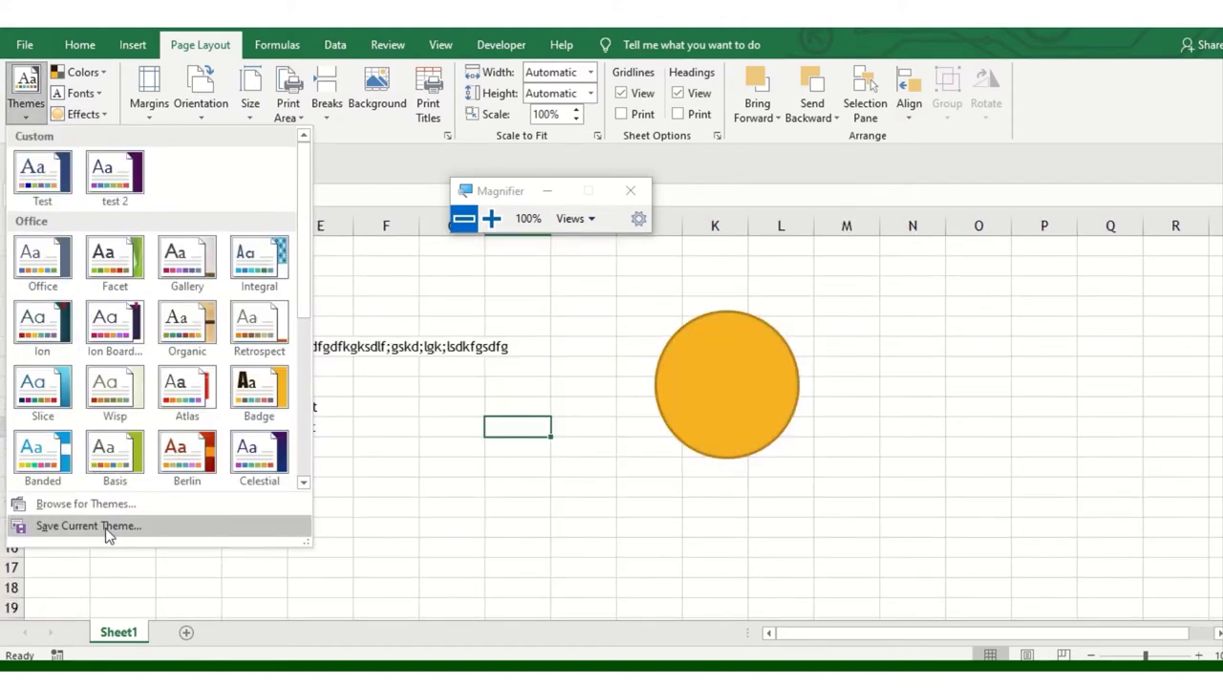
left_click(529, 446)
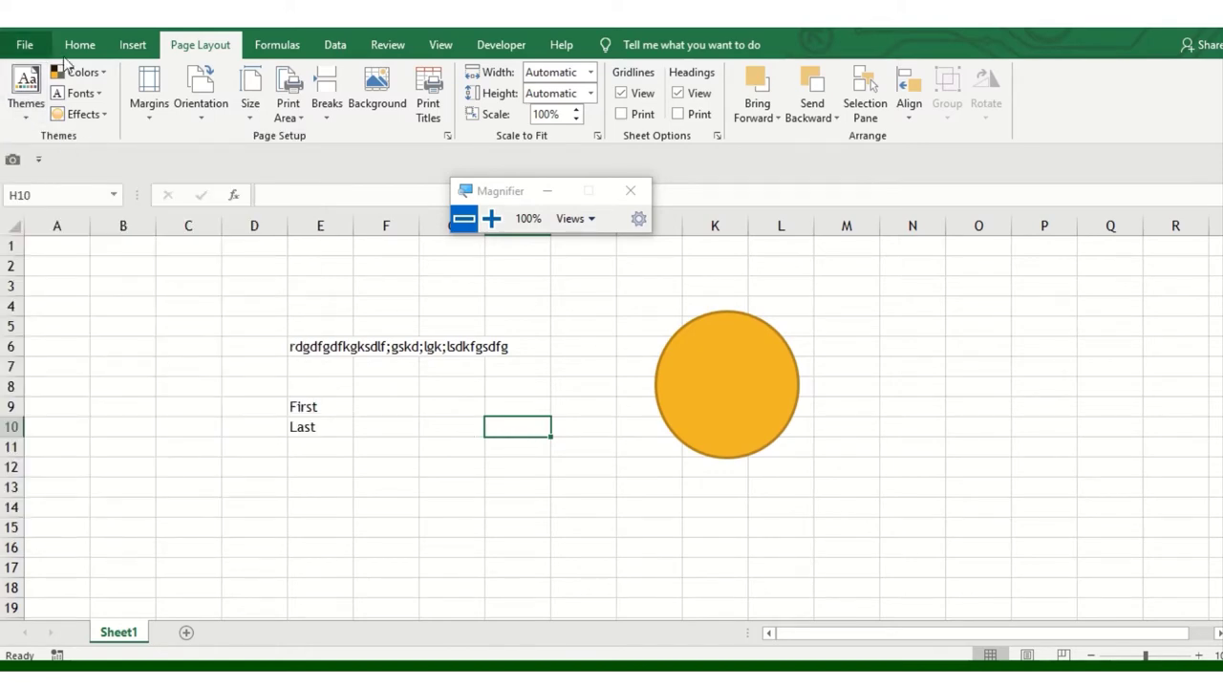
Clear Contents of cell E6, then bring up the context menu for the Last cell in E10
left_click(196, 406)
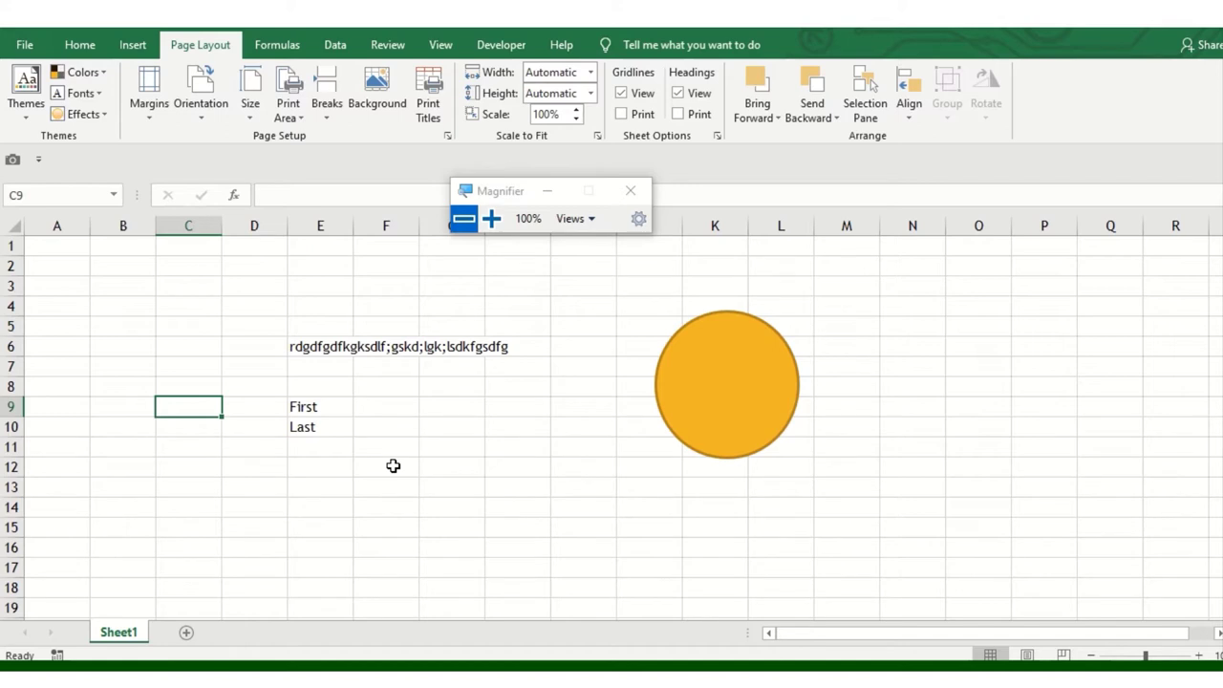
left_click(334, 343)
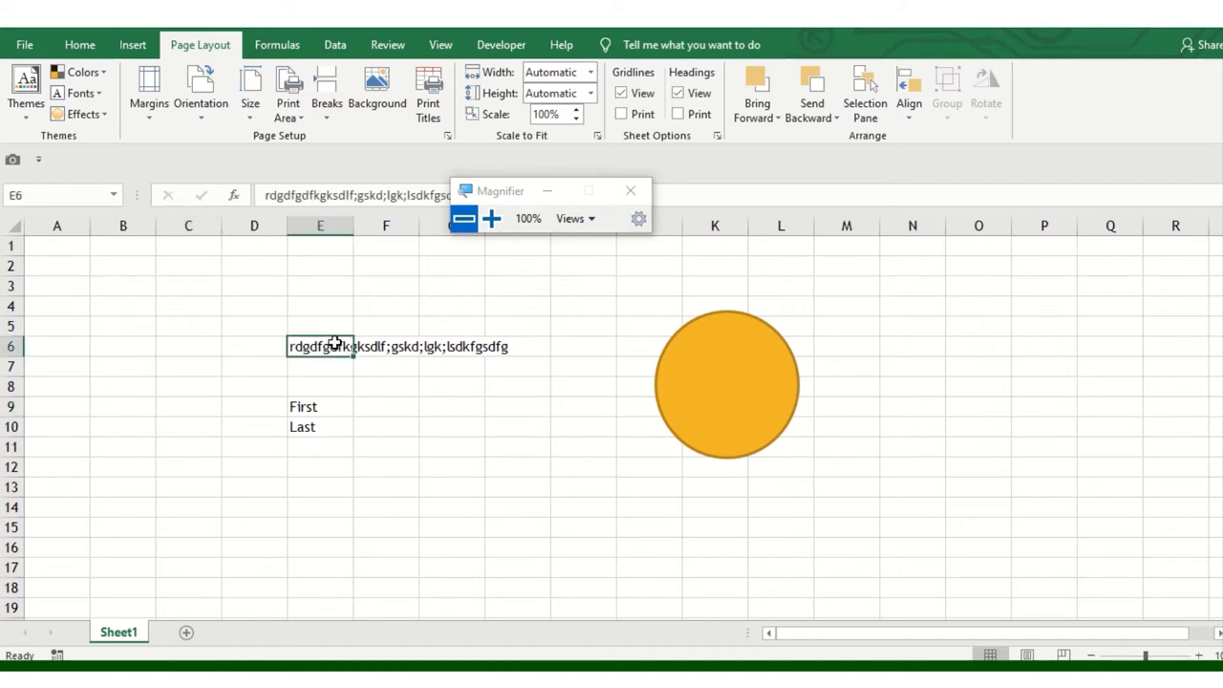
right_click(335, 342)
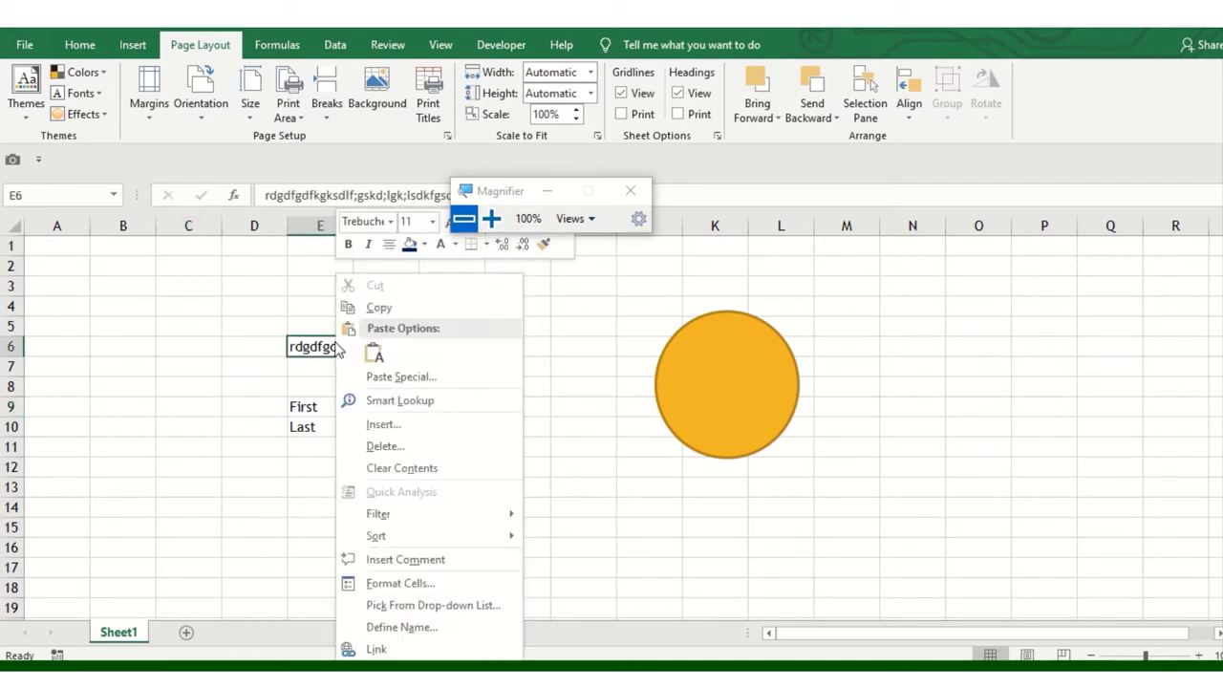
left_click(428, 477)
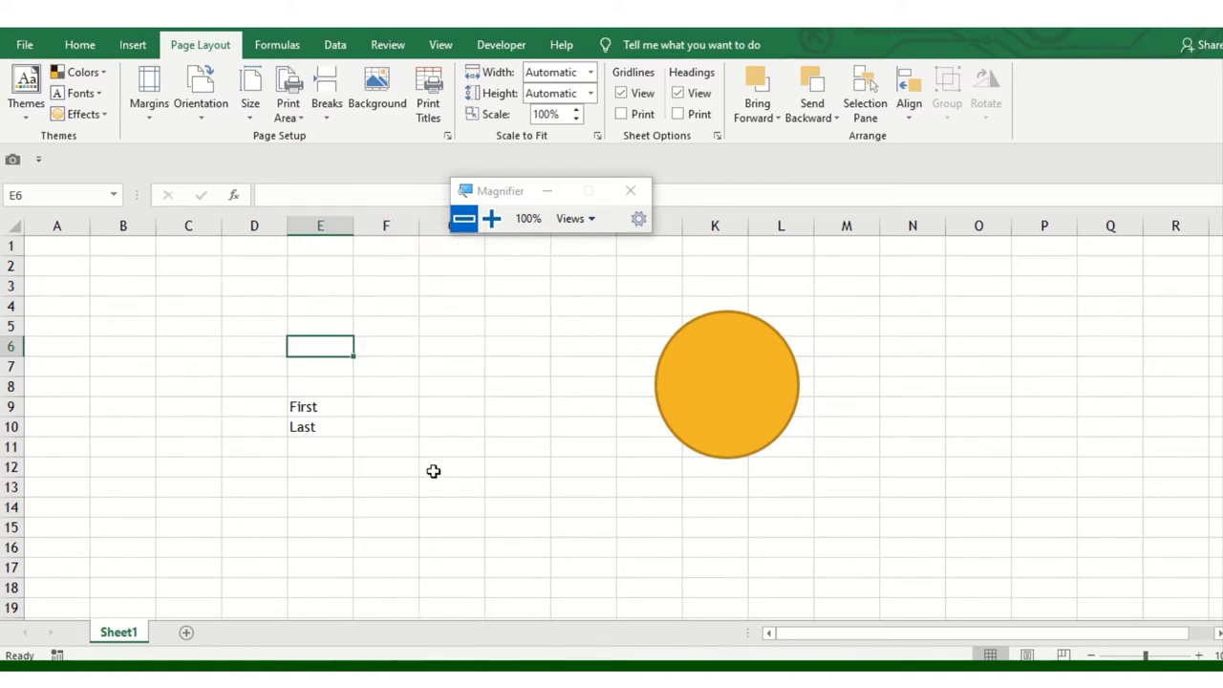
left_click(316, 429)
right_click(319, 433)
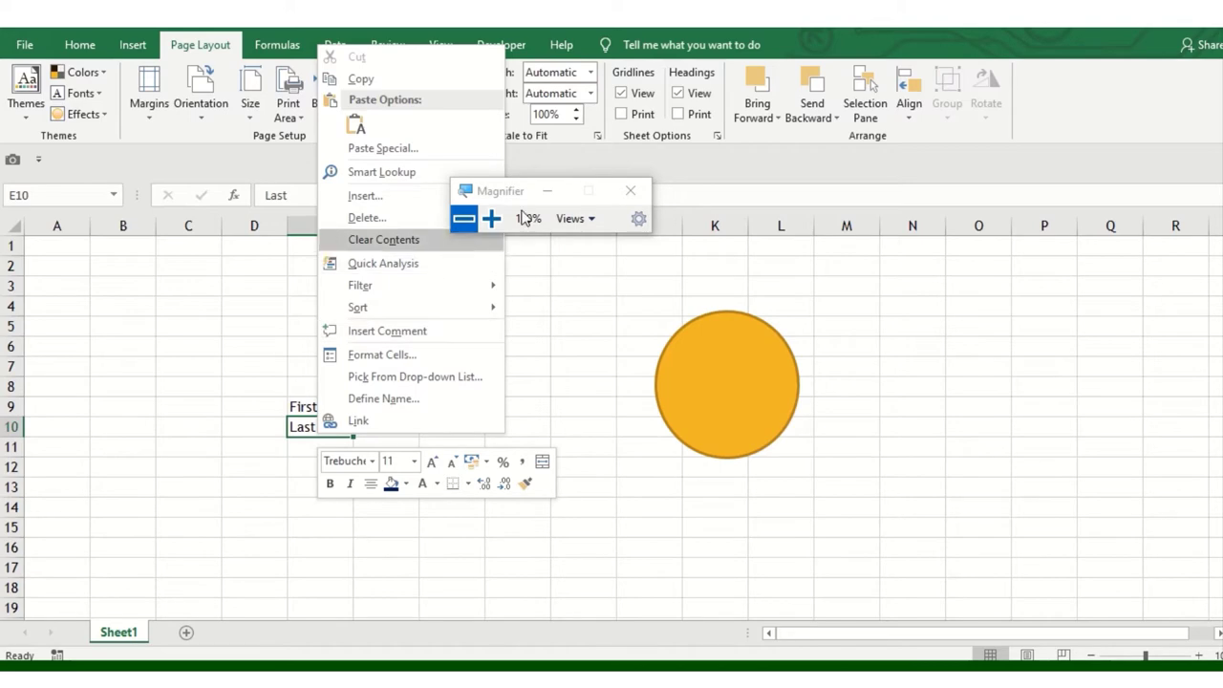
Add the comment 'sdfasdfasdfasdfasdf' to the Last cell in E10
left_click(493, 219)
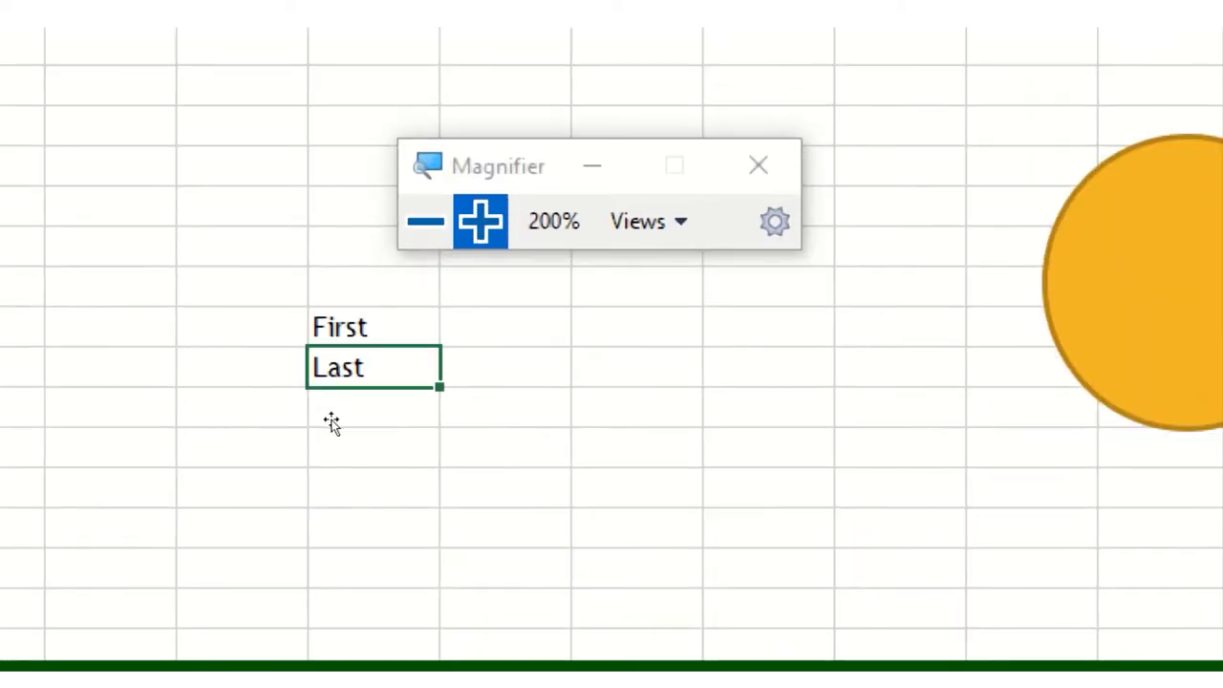
right_click(299, 423)
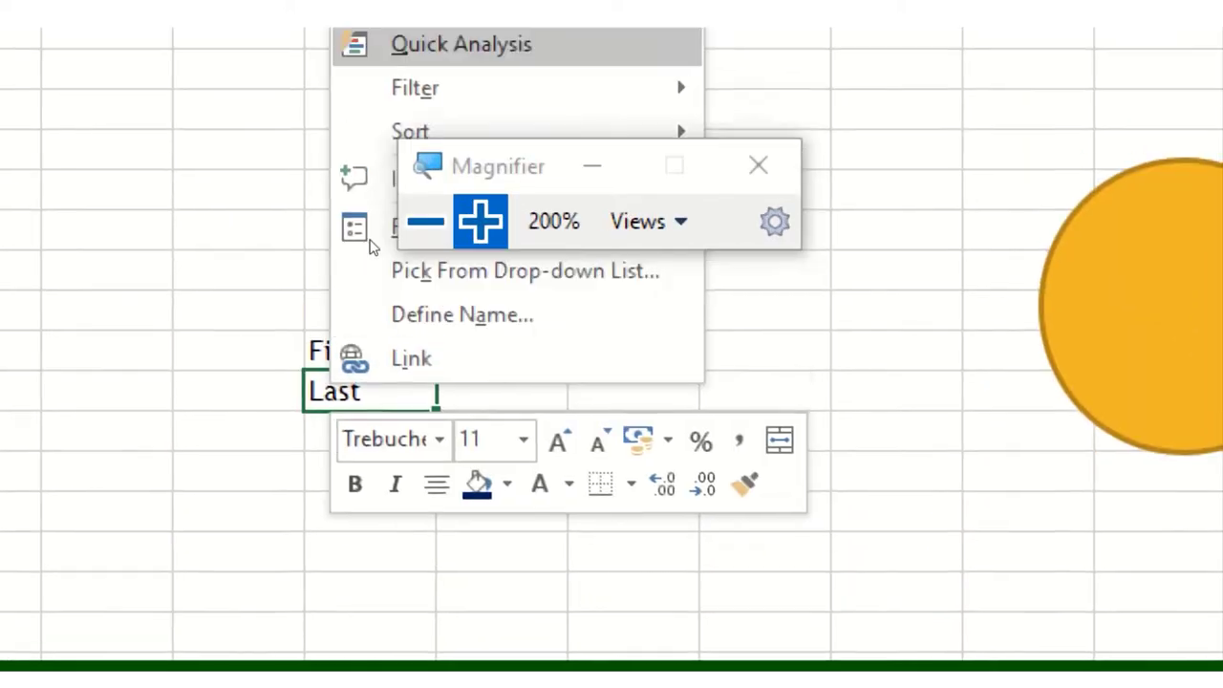
left_click(370, 297)
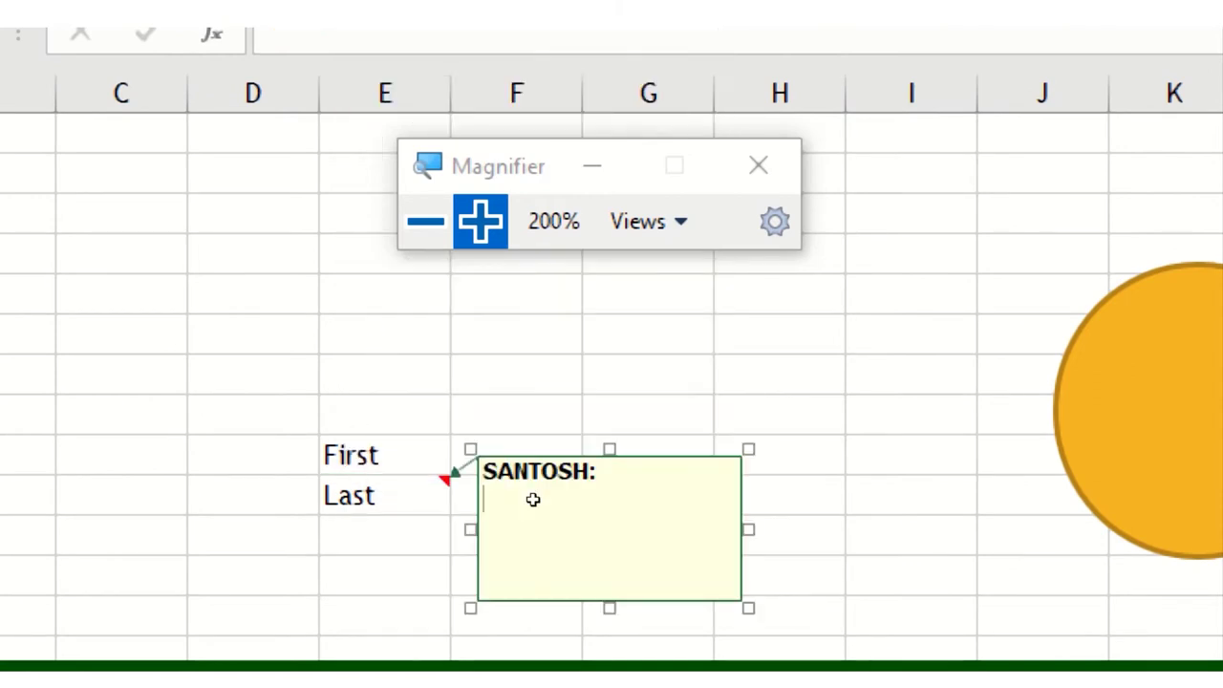
type("sdfasdfasdfasdfasdf")
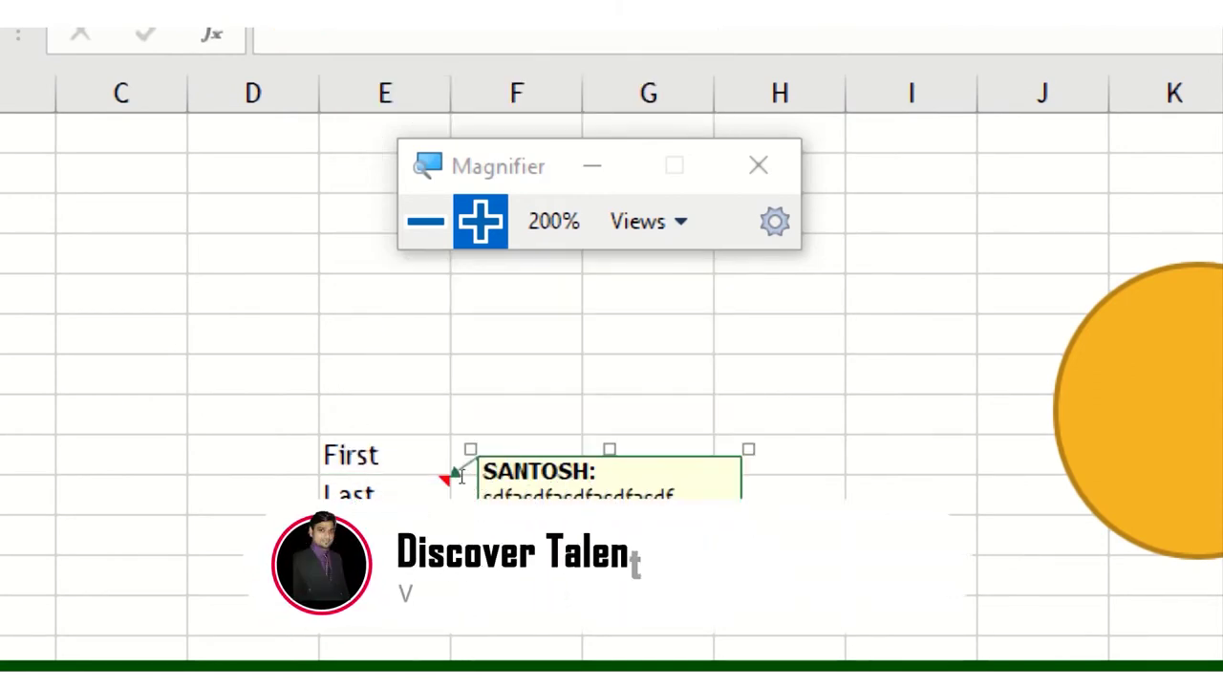
left_click(429, 348)
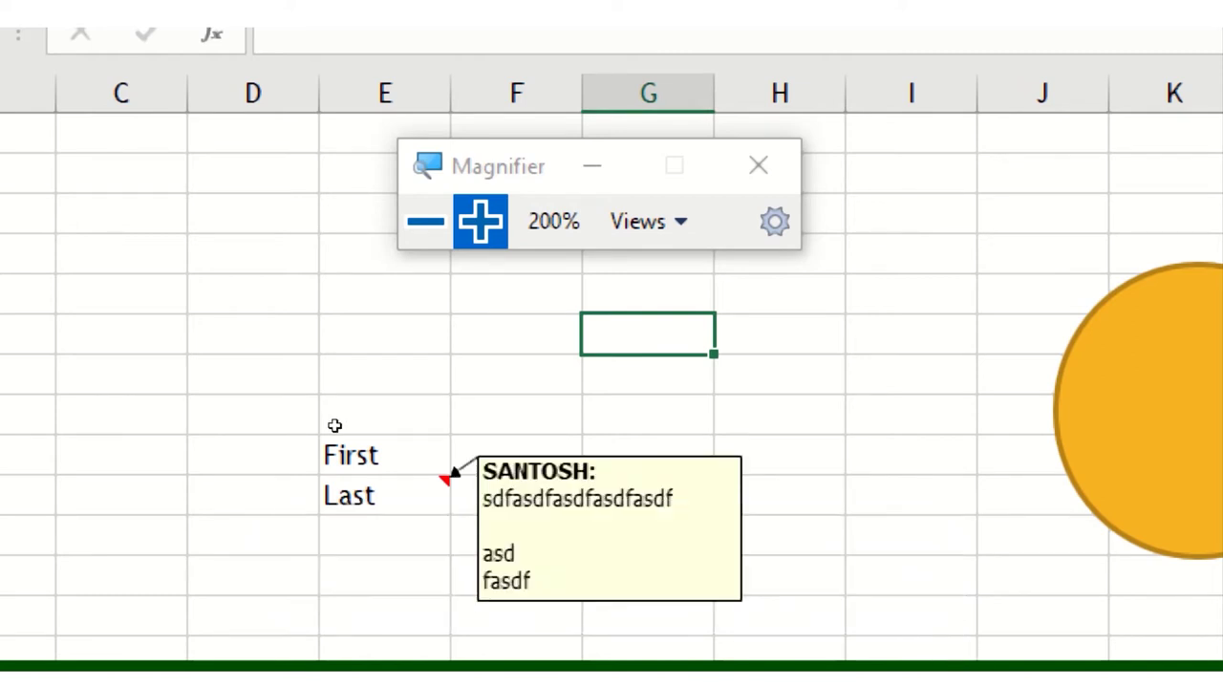
key("super+minus")
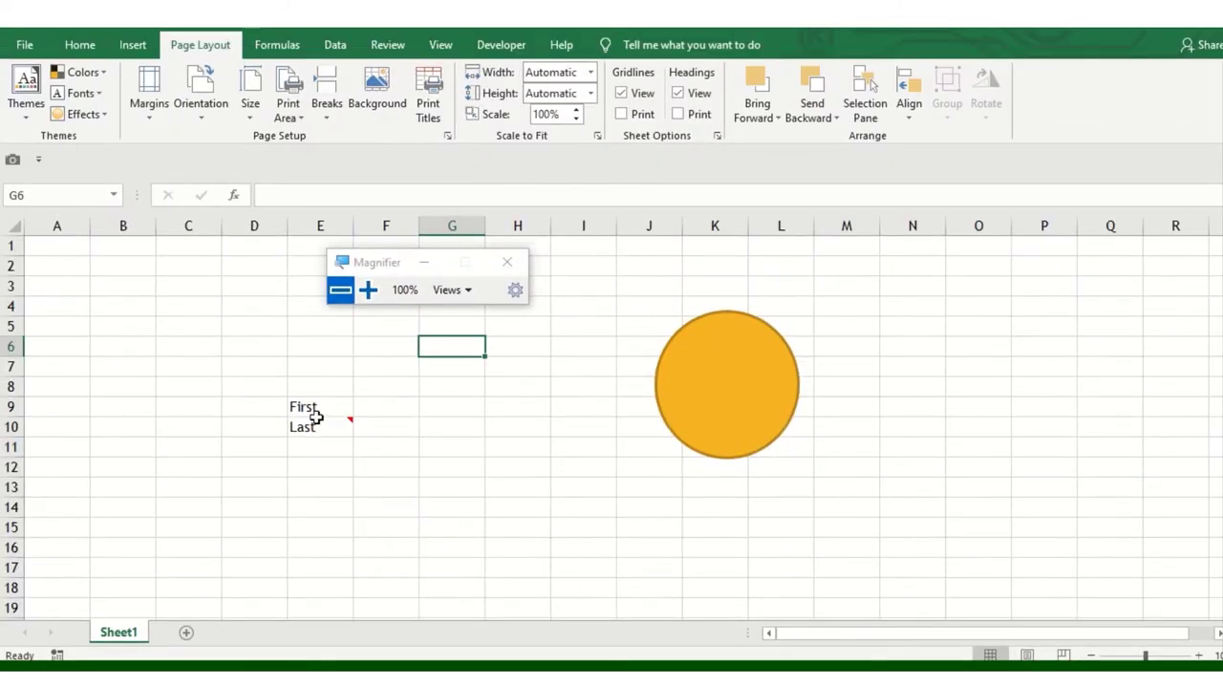
Enter 'dafasdfasd' in cell G9
left_click(302, 393)
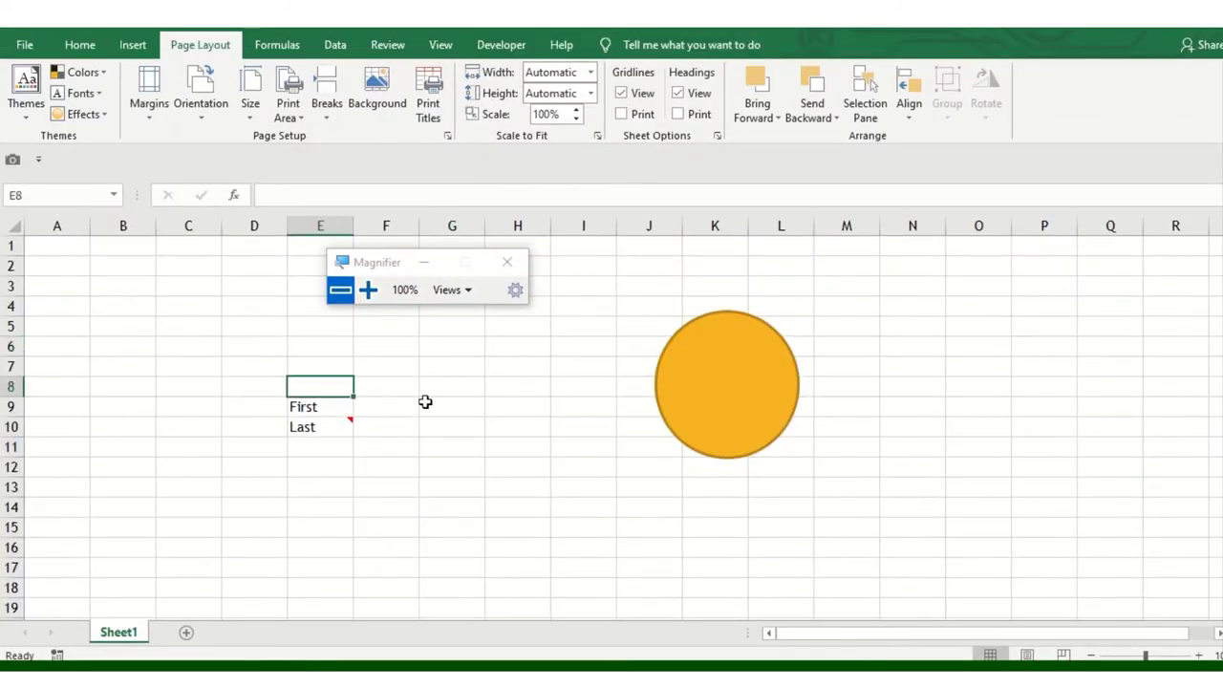
left_click(425, 405)
type("dafasdfasd")
left_click(524, 471)
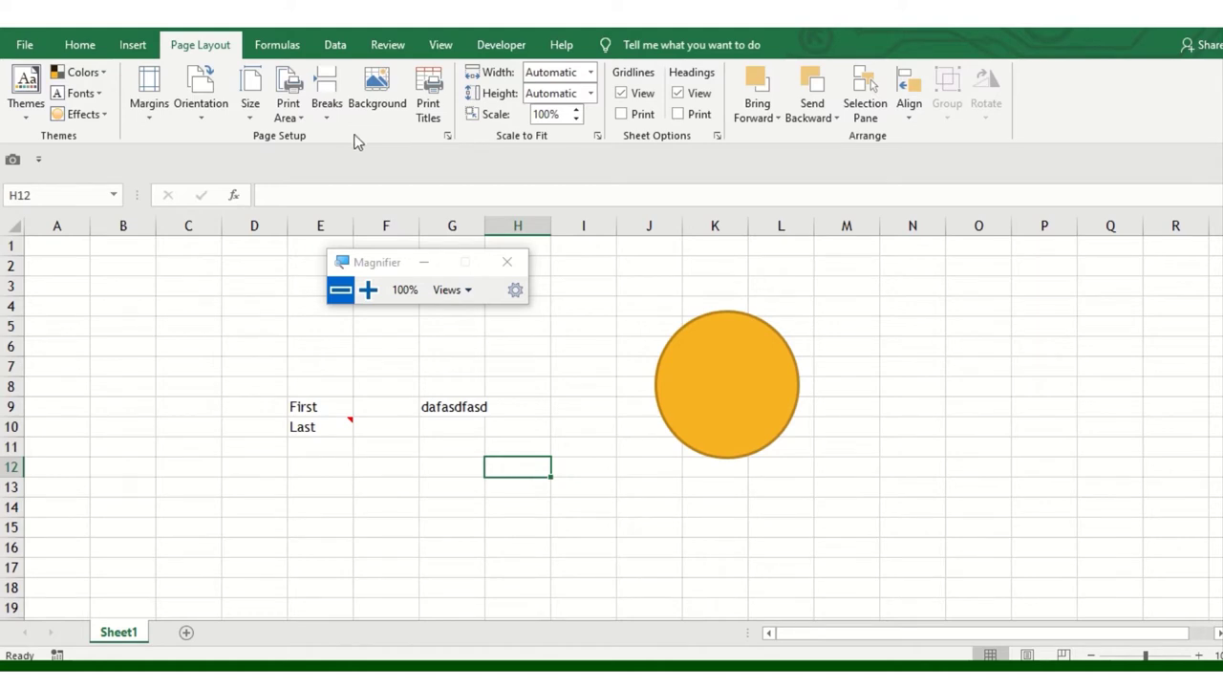
Pick the Wide preset from the Margins list, applying it twice
left_click(153, 115)
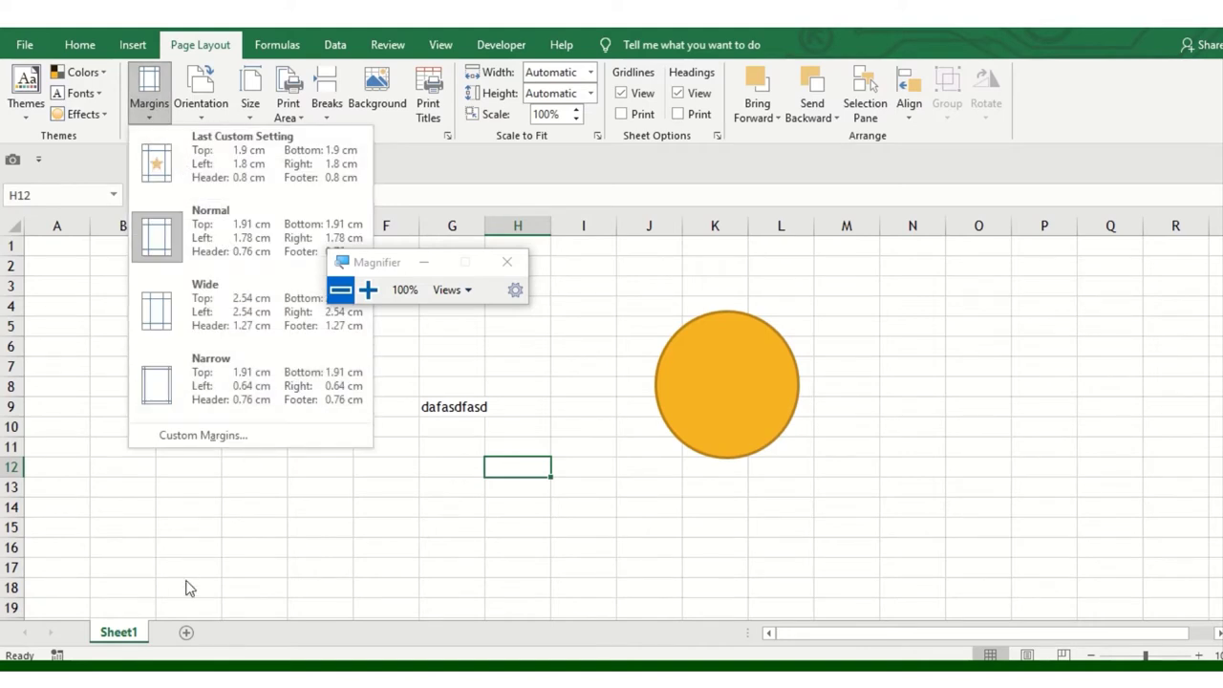
left_click(222, 312)
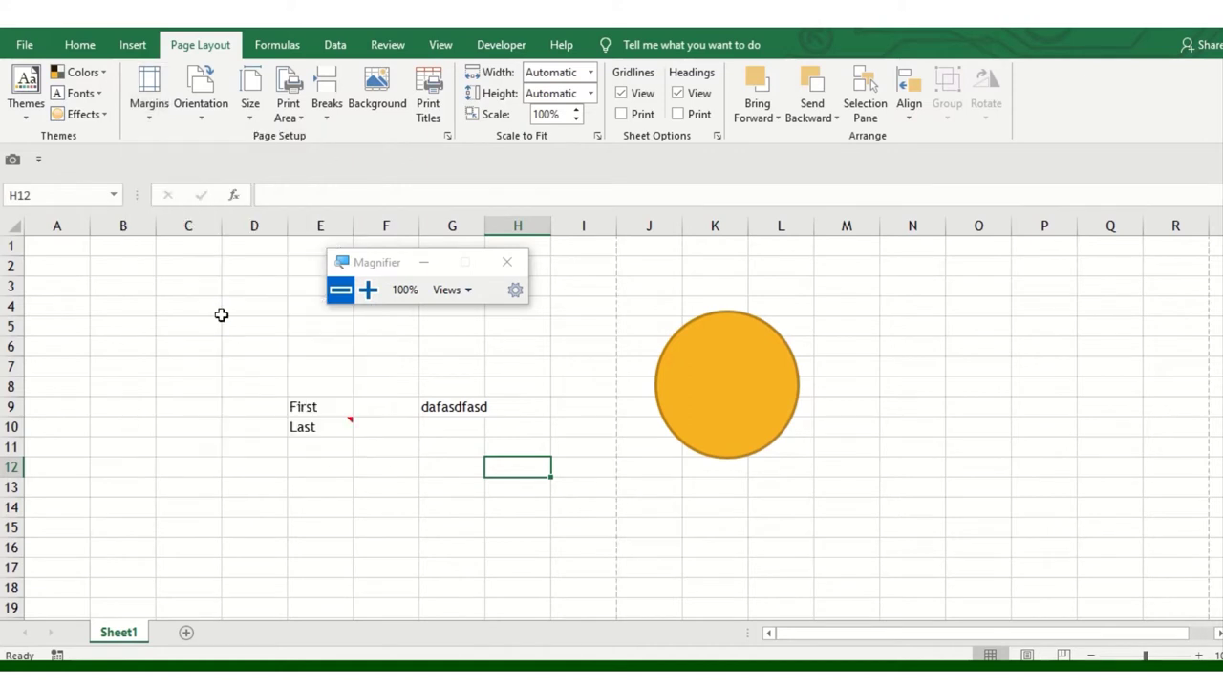
left_click(149, 91)
left_click(207, 308)
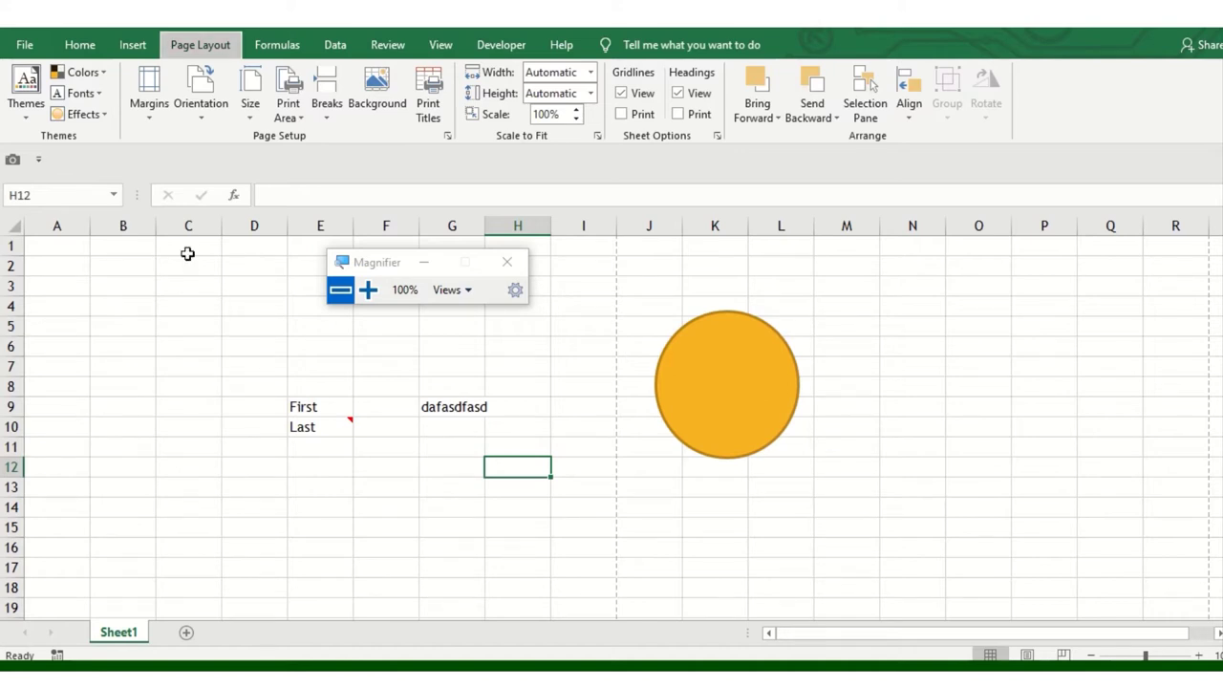
key("alt")
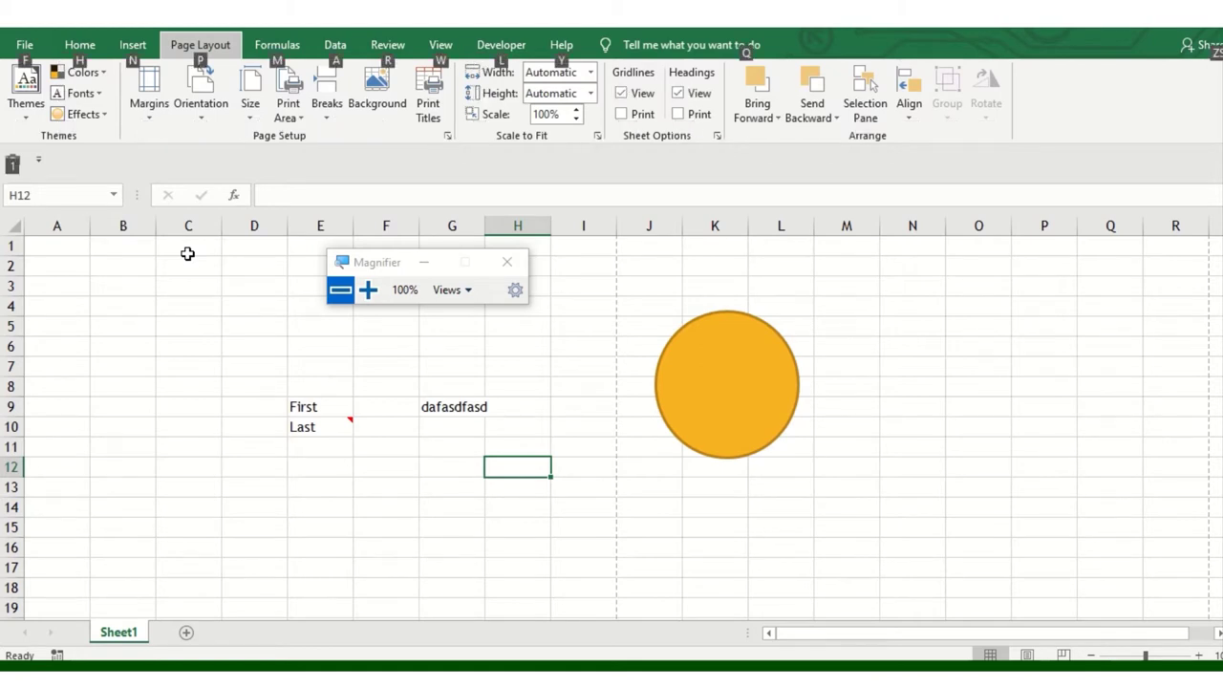
key("alt")
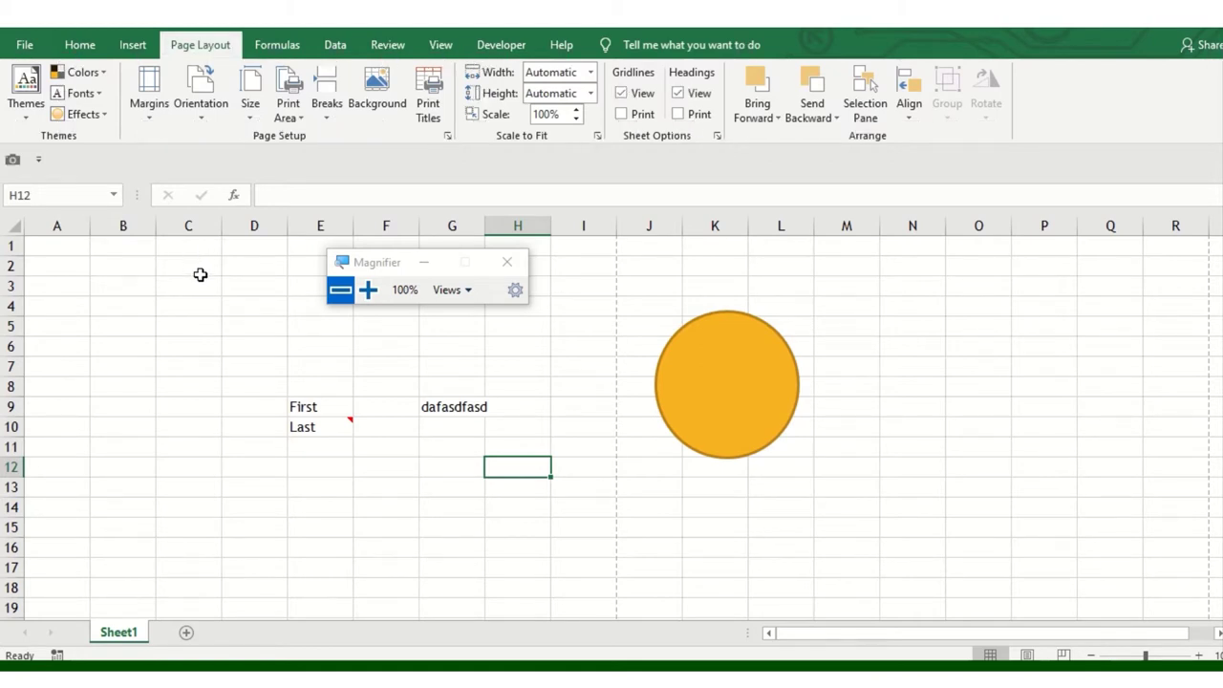
key("ctrl+p")
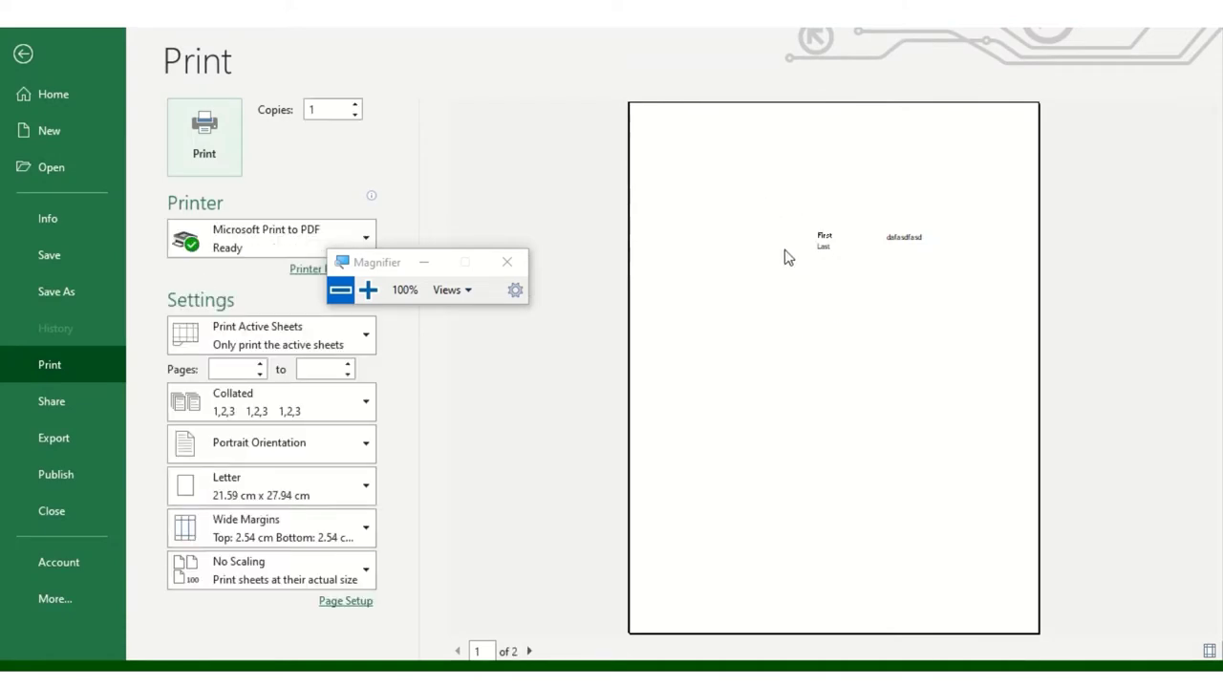
key("Escape")
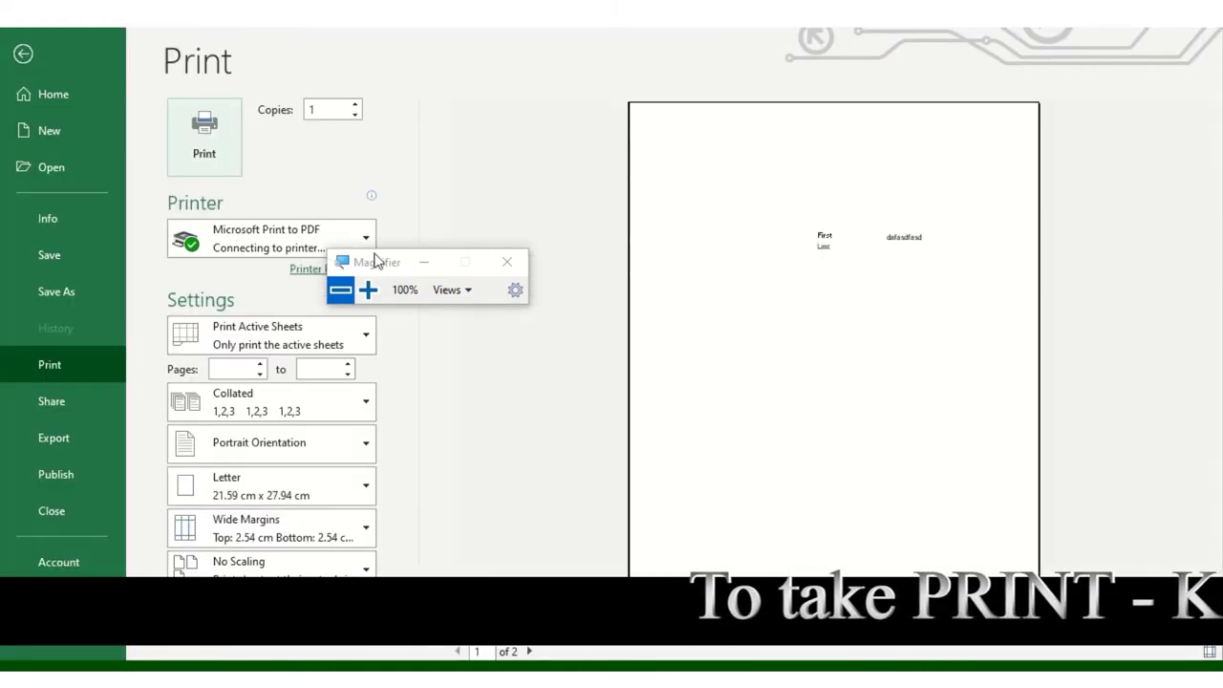
left_click(368, 289)
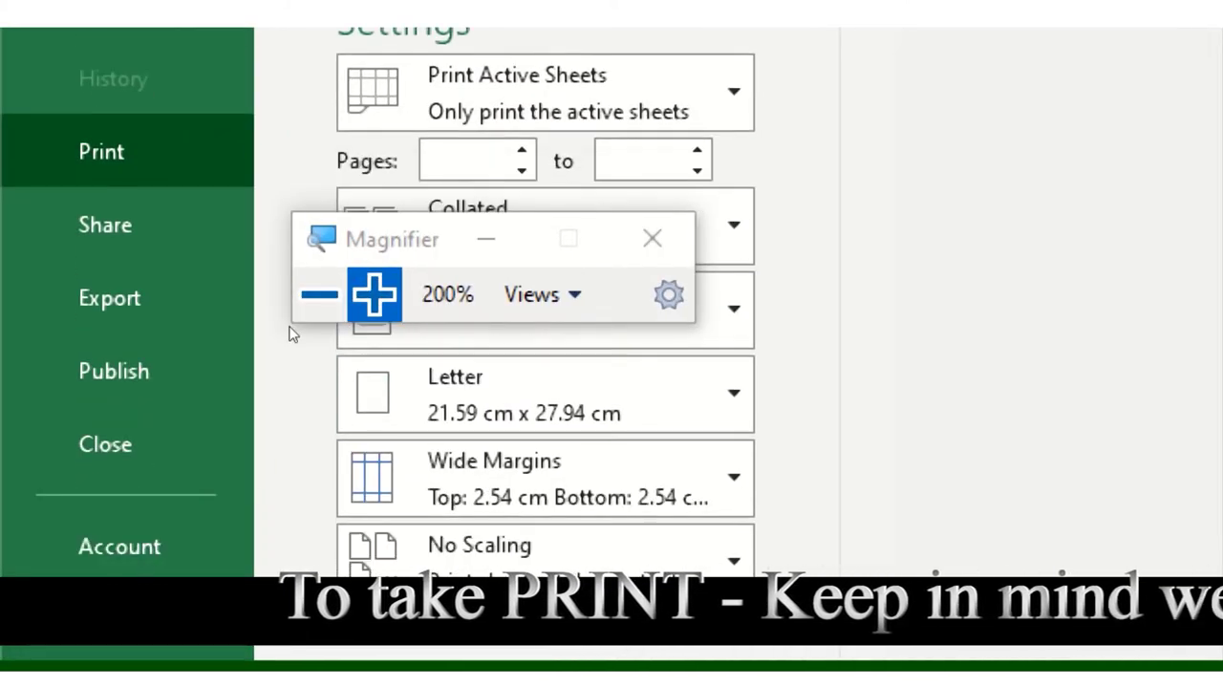
key("Escape")
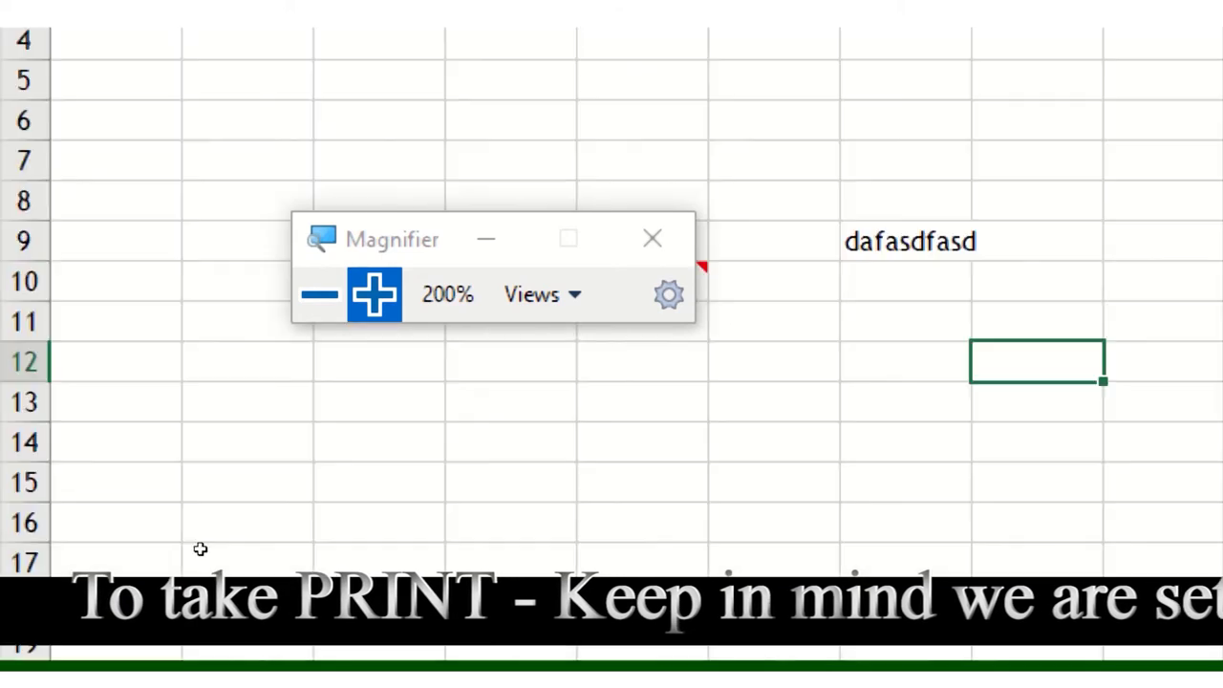
key("super+minus")
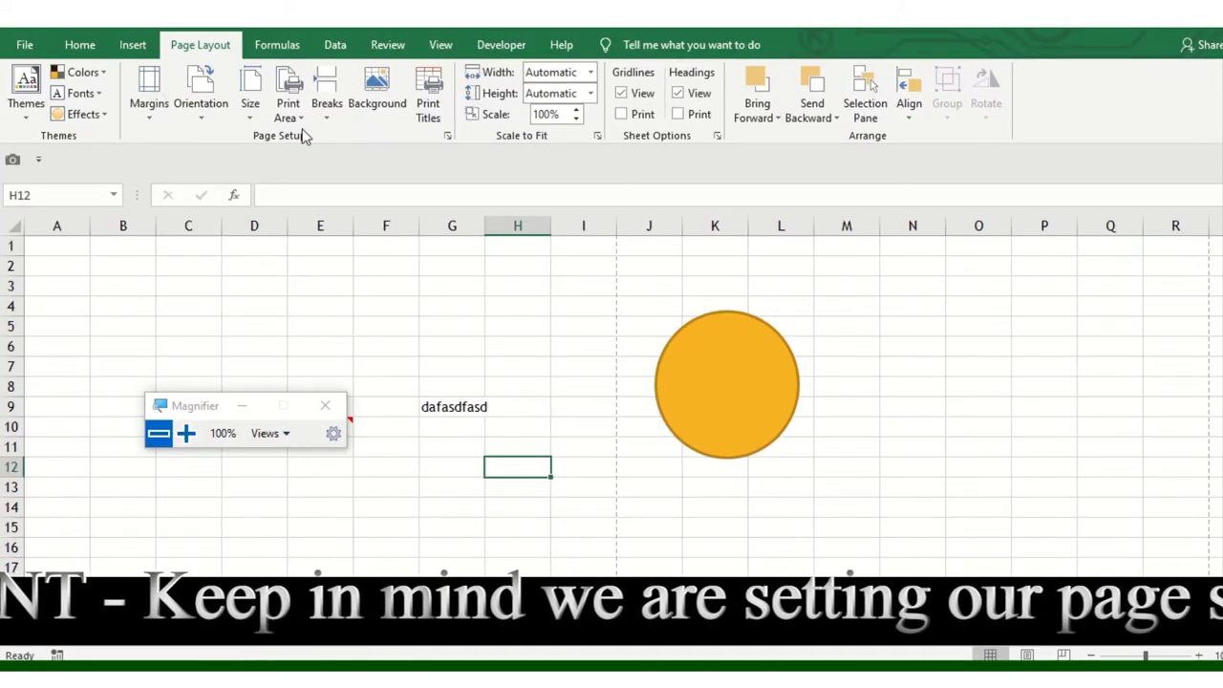
Open the print preview with Ctrl+P and try Narrow margins
left_click(187, 435)
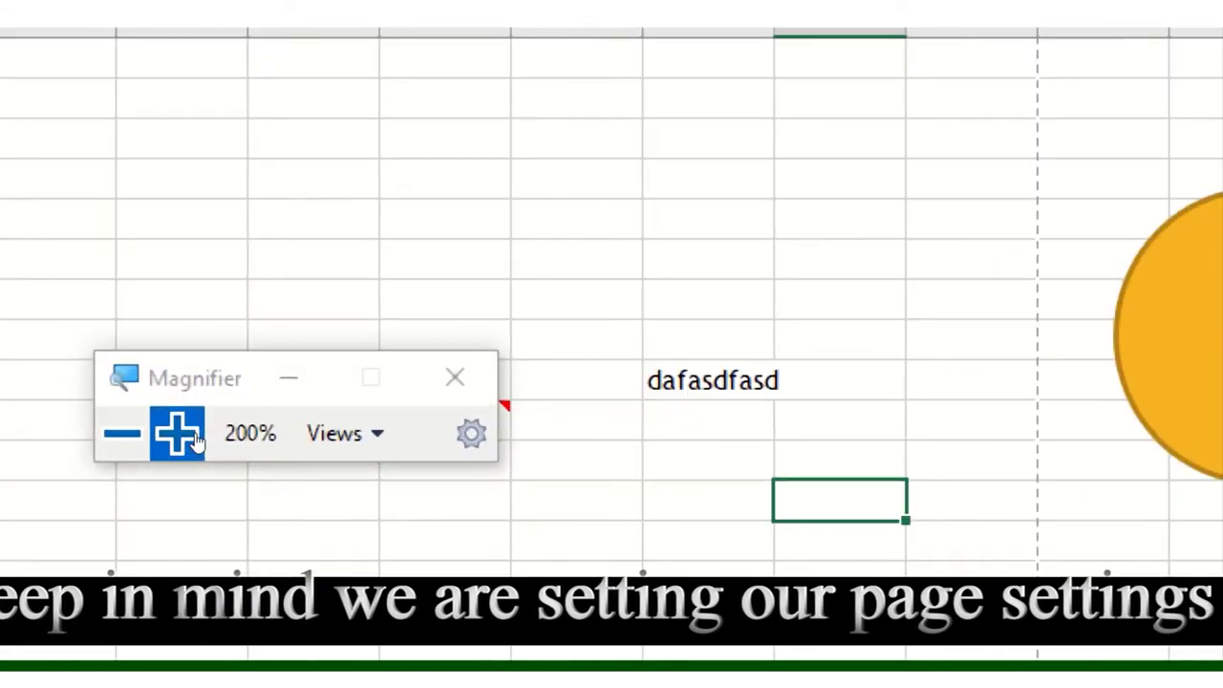
left_click(158, 436)
left_click(152, 432)
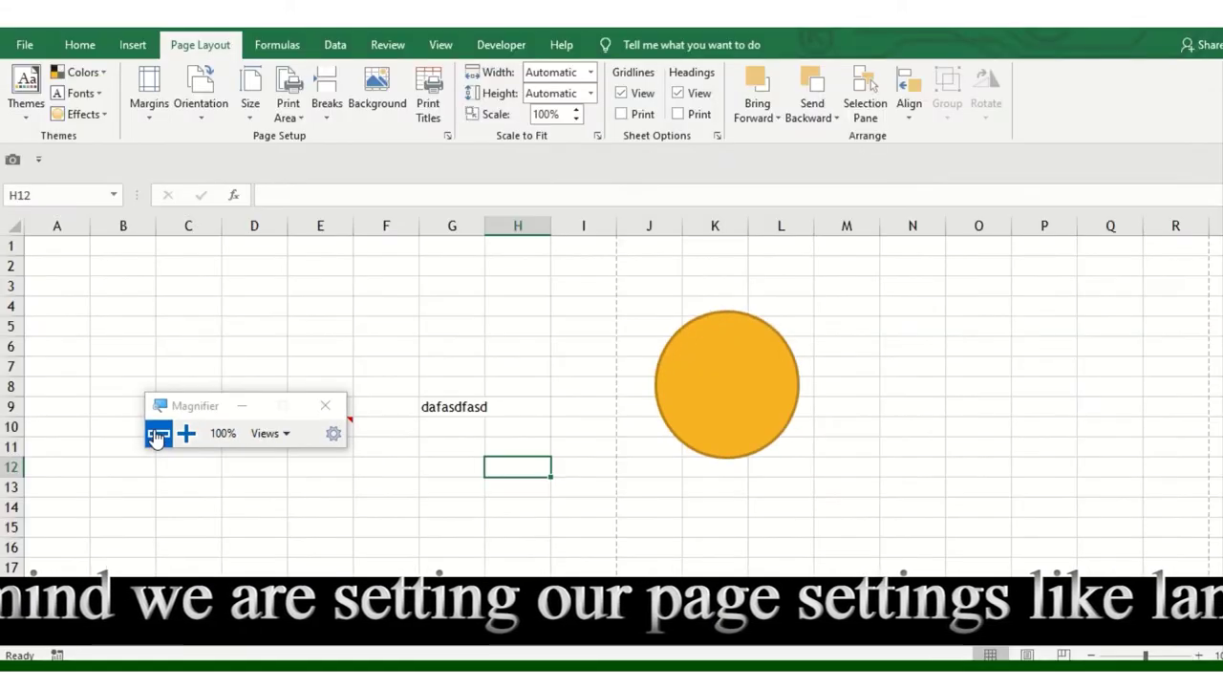
key("ctrl+p")
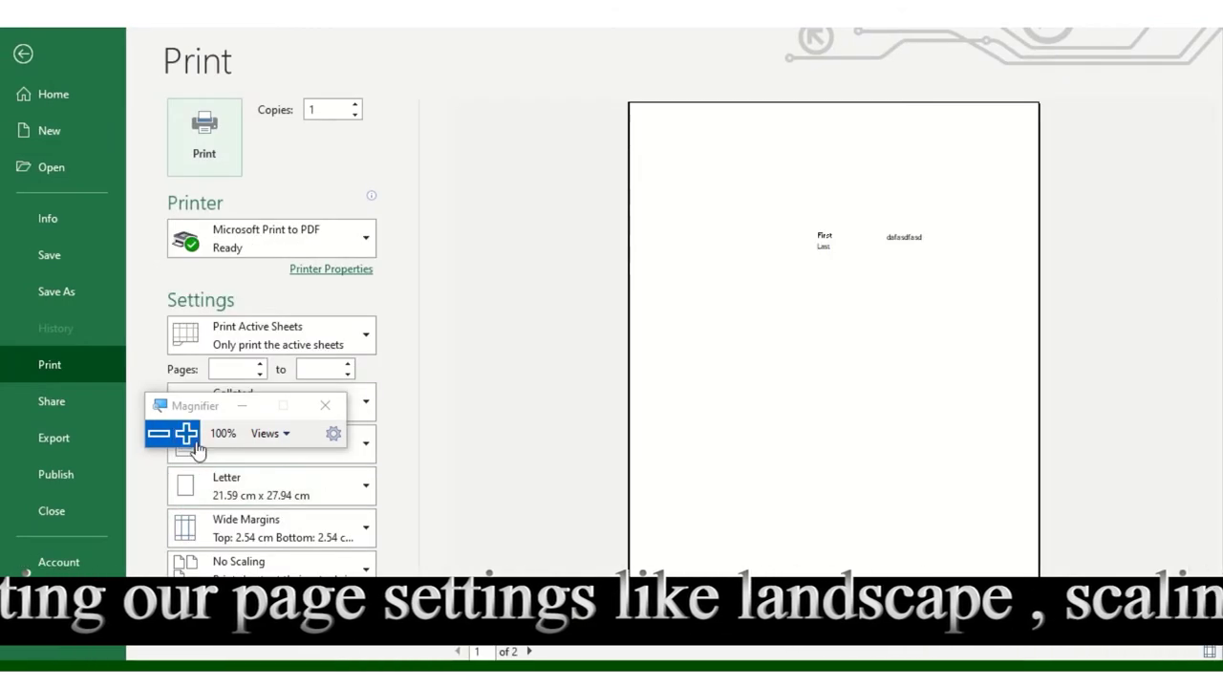
left_click(188, 437)
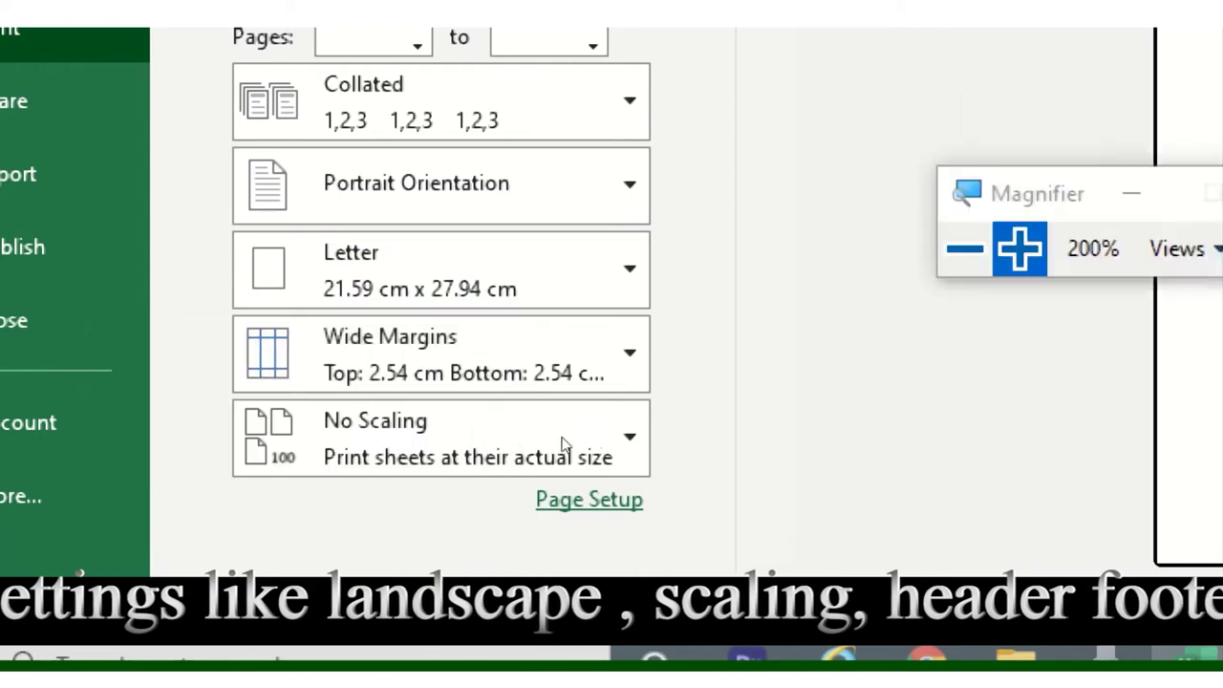
left_click(287, 354)
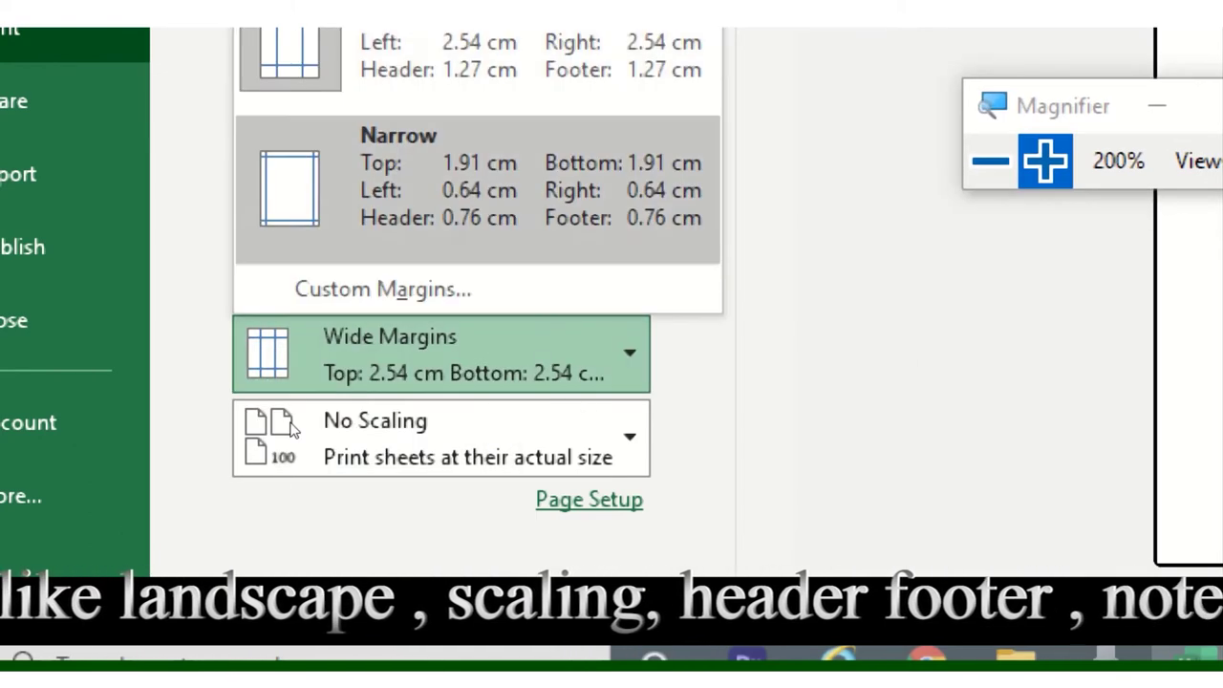
left_click(288, 421)
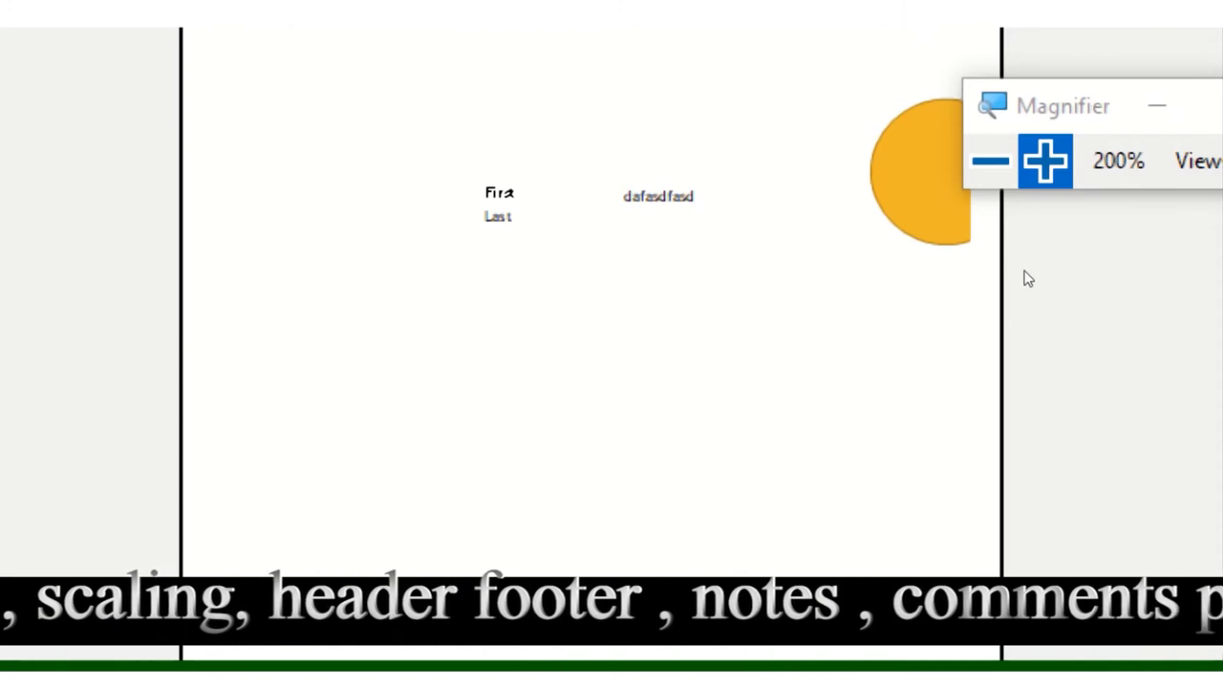
Try Wide margins, keep Letter paper, then choose Normal margins and exit the preview
left_click(990, 161)
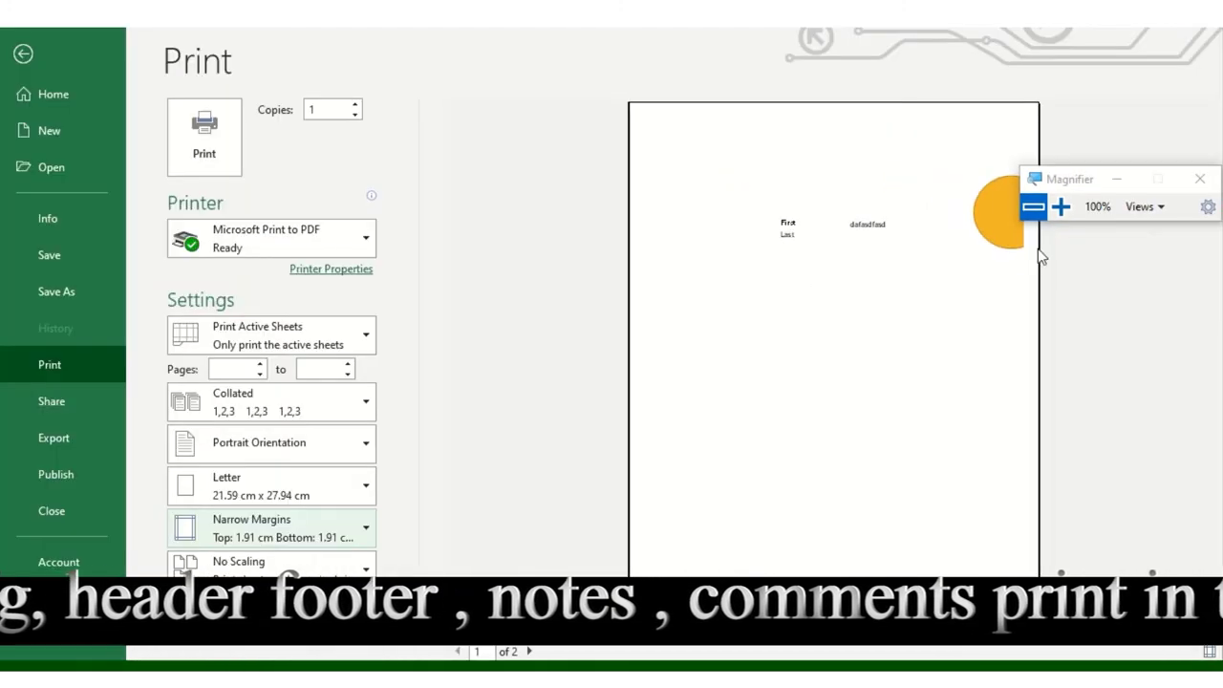
left_click(265, 535)
left_click(289, 378)
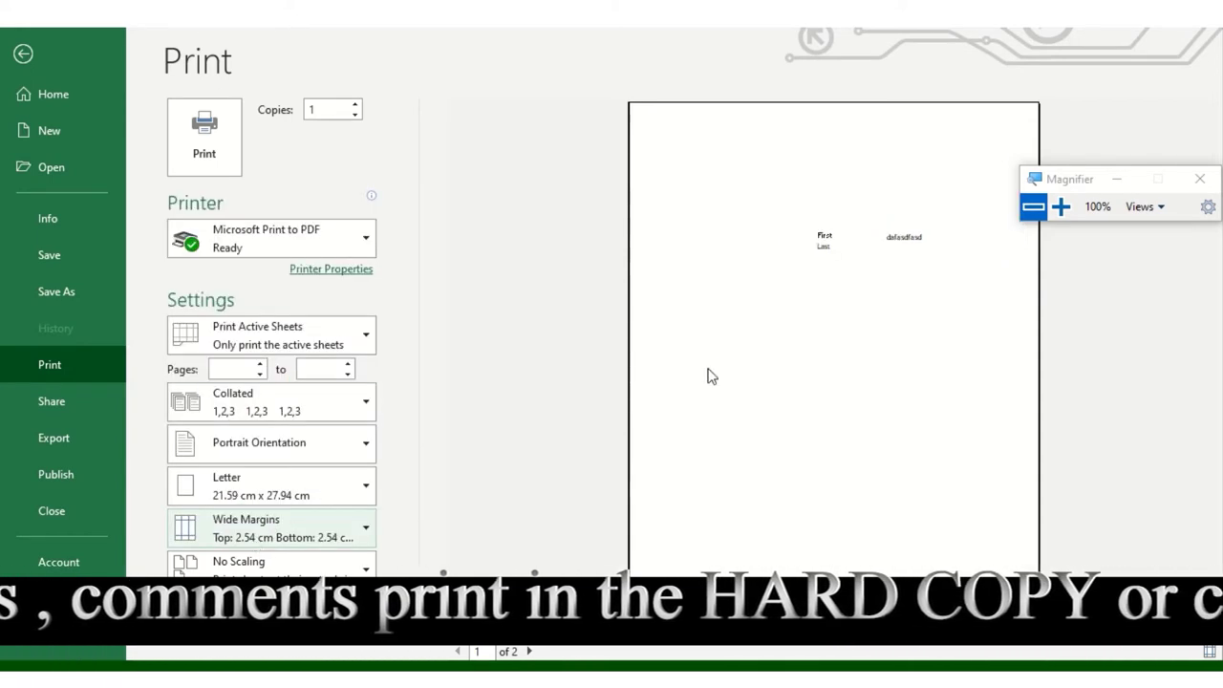
left_click(268, 492)
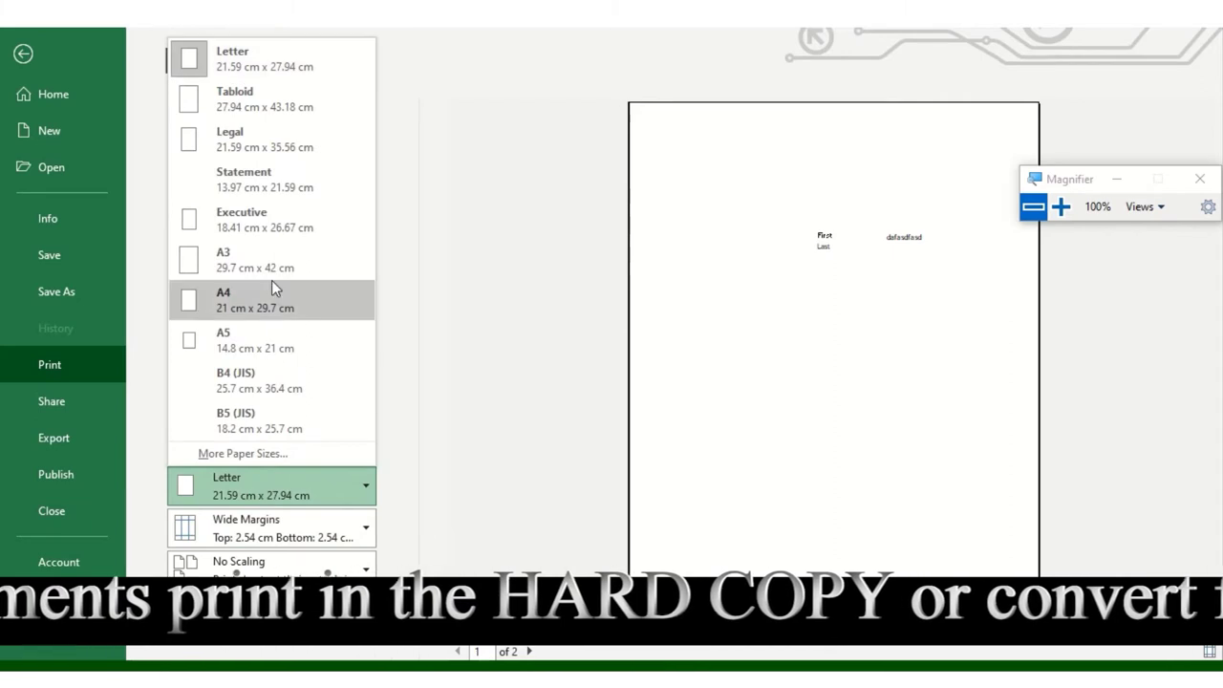
left_click(426, 399)
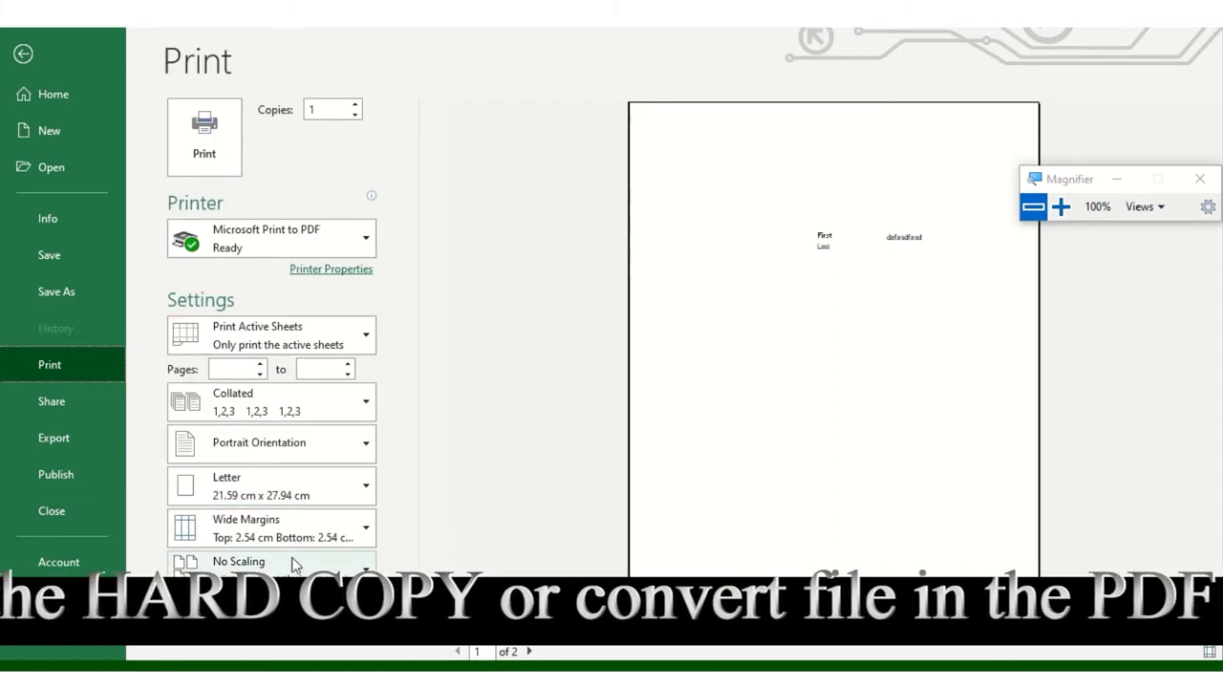
left_click(318, 544)
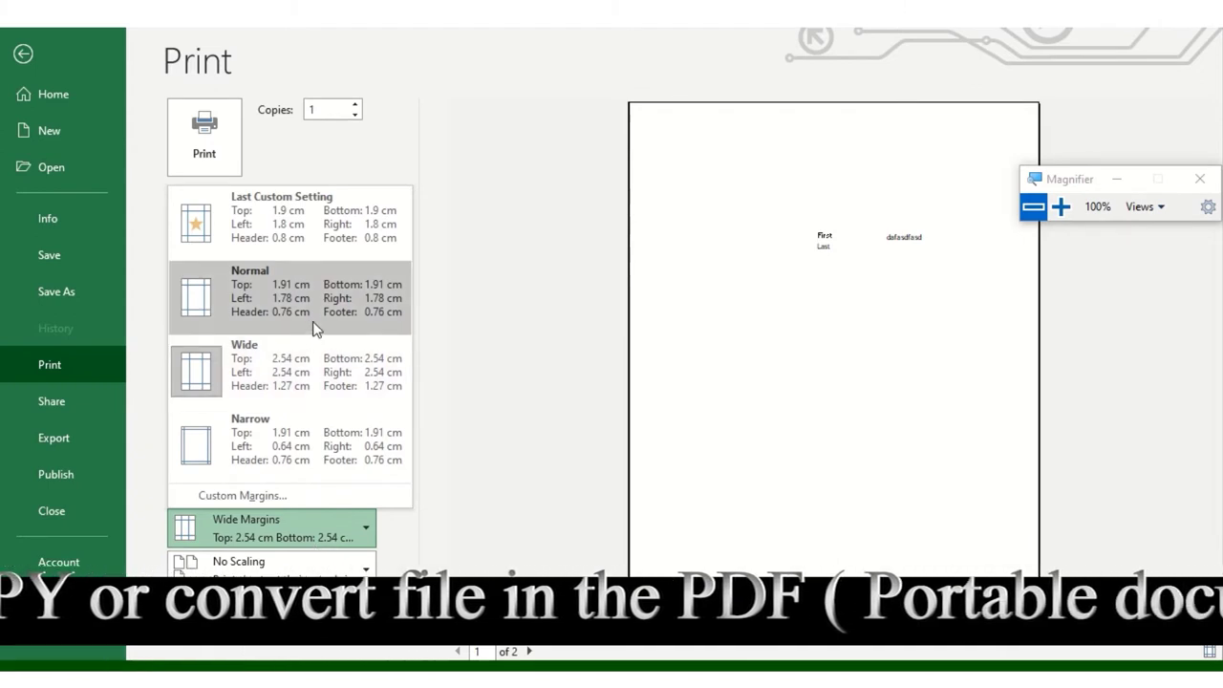
left_click(314, 322)
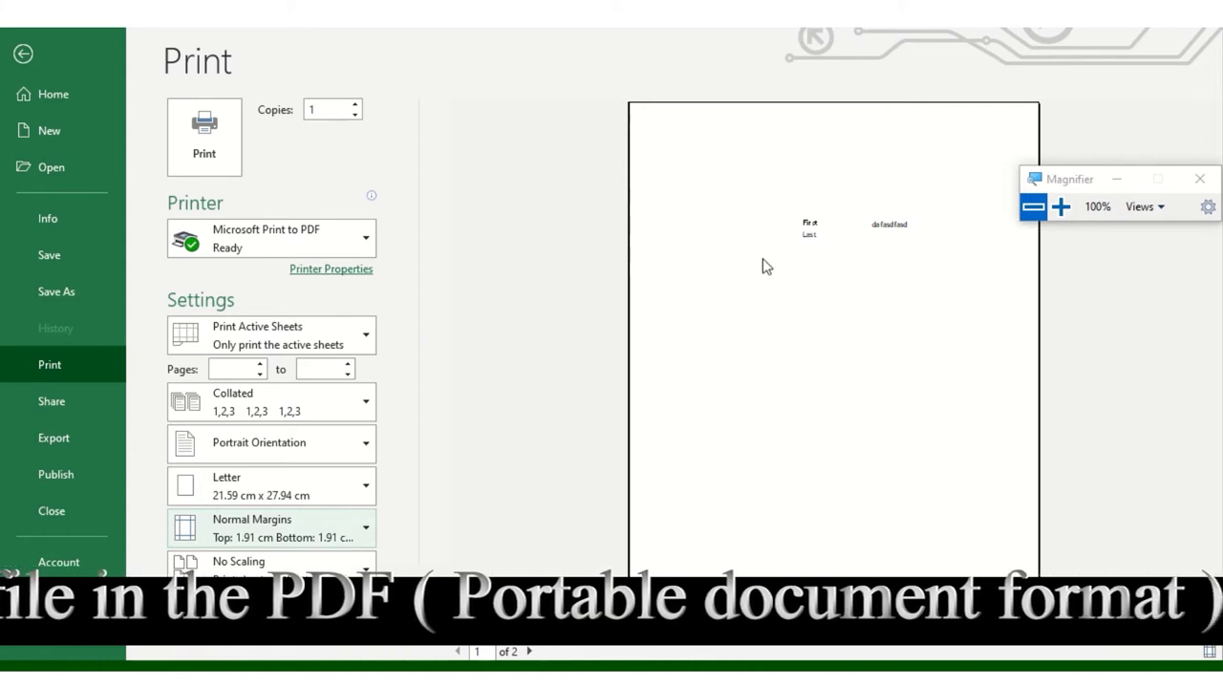
key("Escape")
Move the orange circle into columns B–C and check it in print preview
left_click_drag(716, 382, 154, 372)
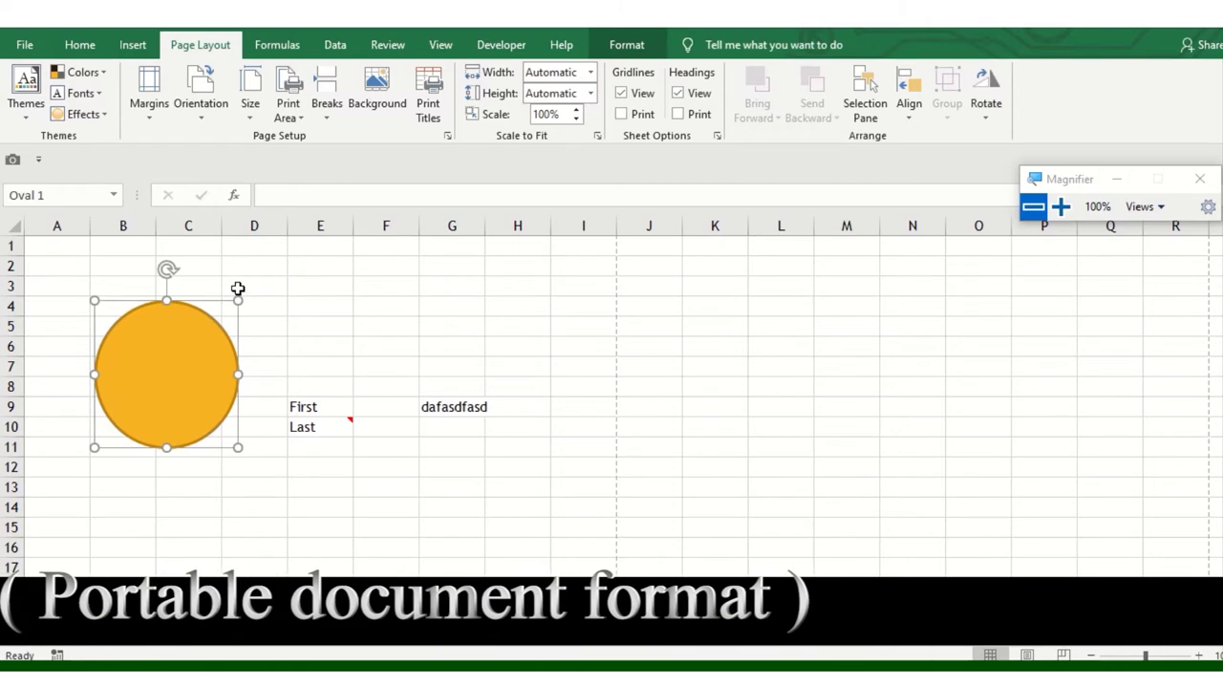
key("ctrl+p")
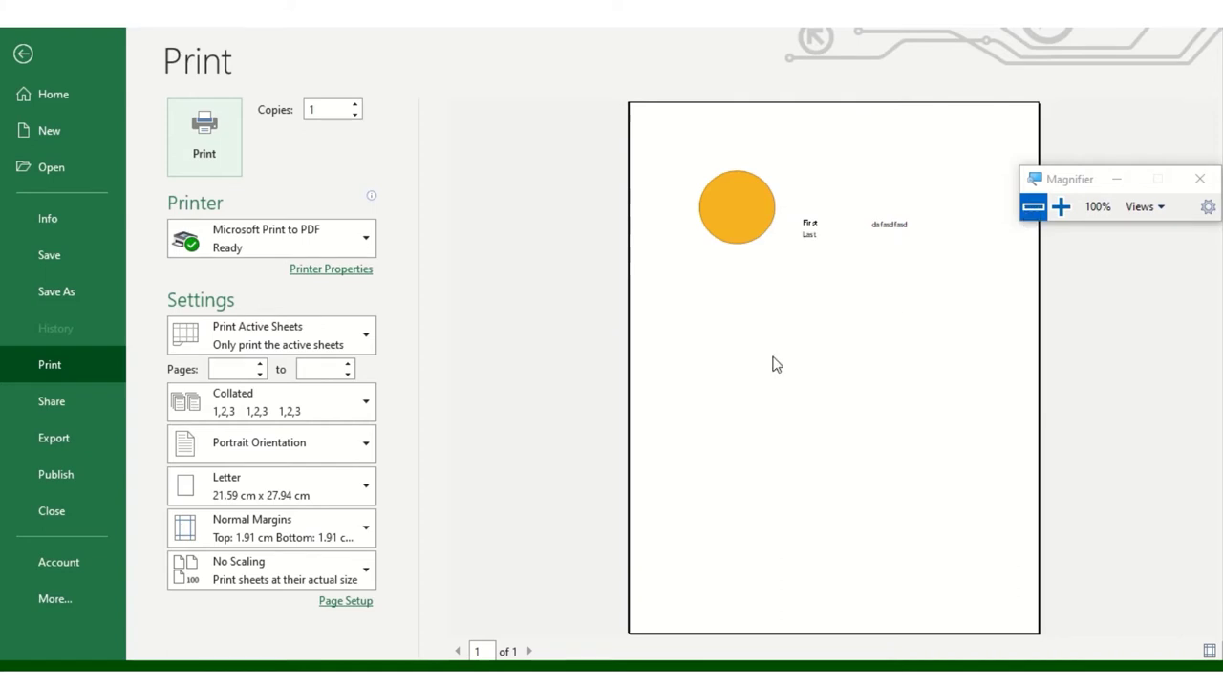
key("Escape")
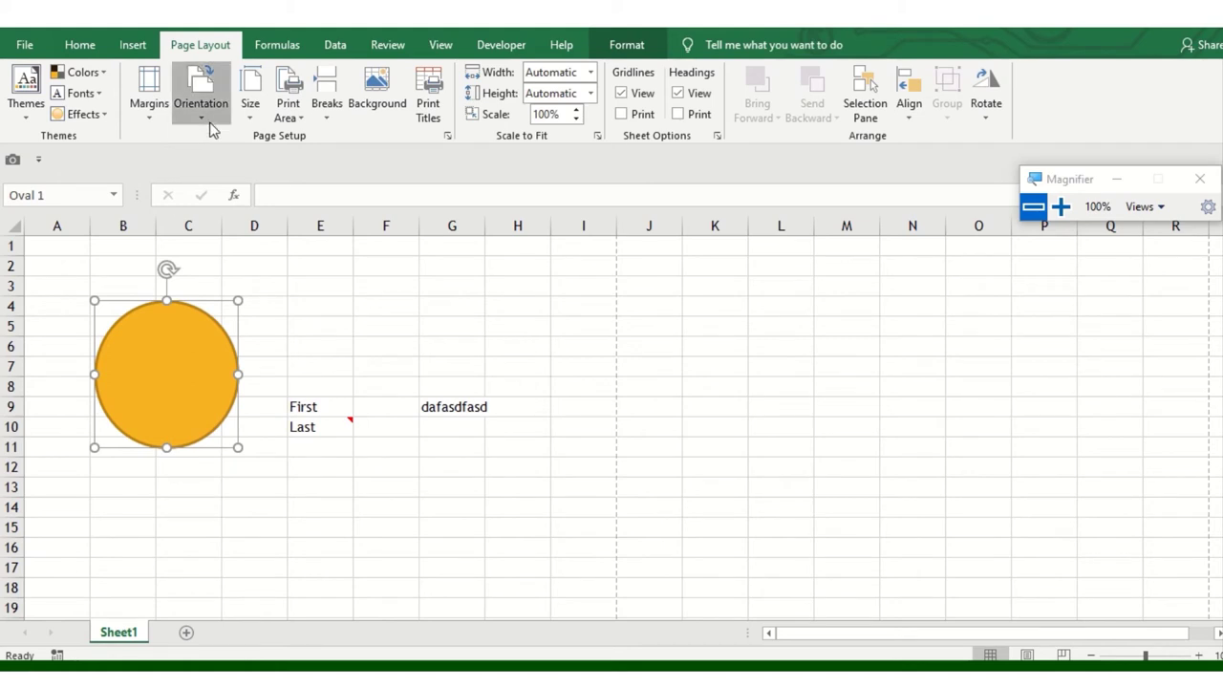
Set the page orientation to Landscape and preview the printed page
left_click(211, 124)
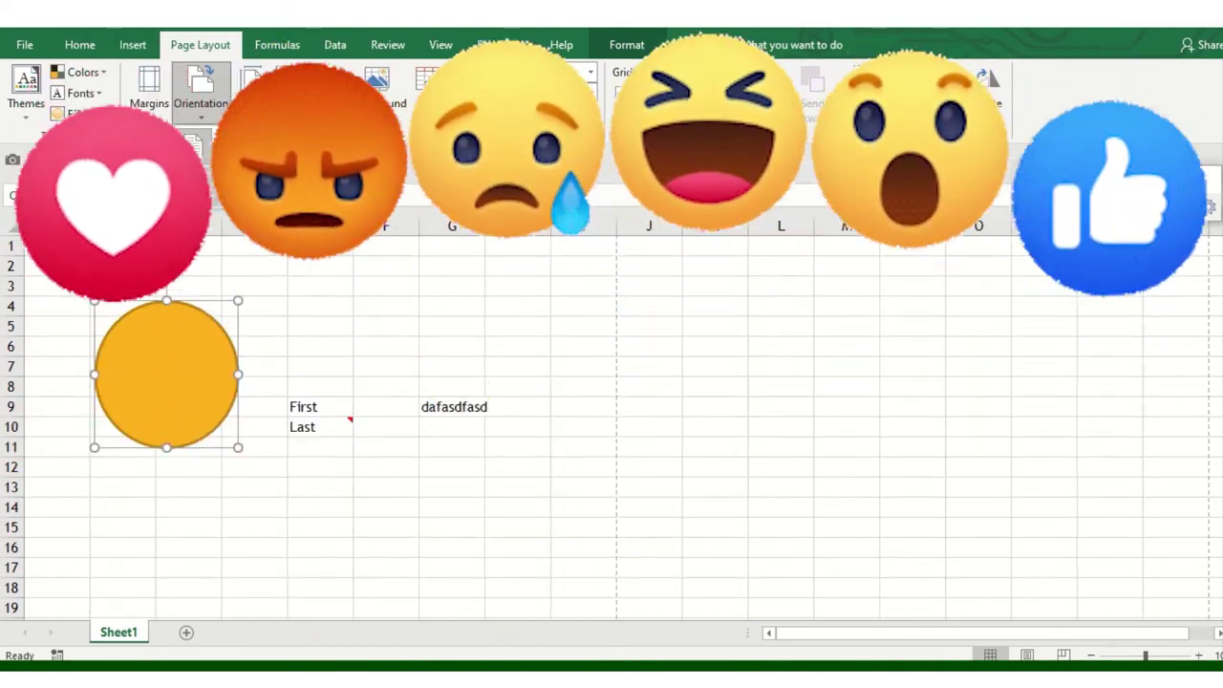
key("super+plus")
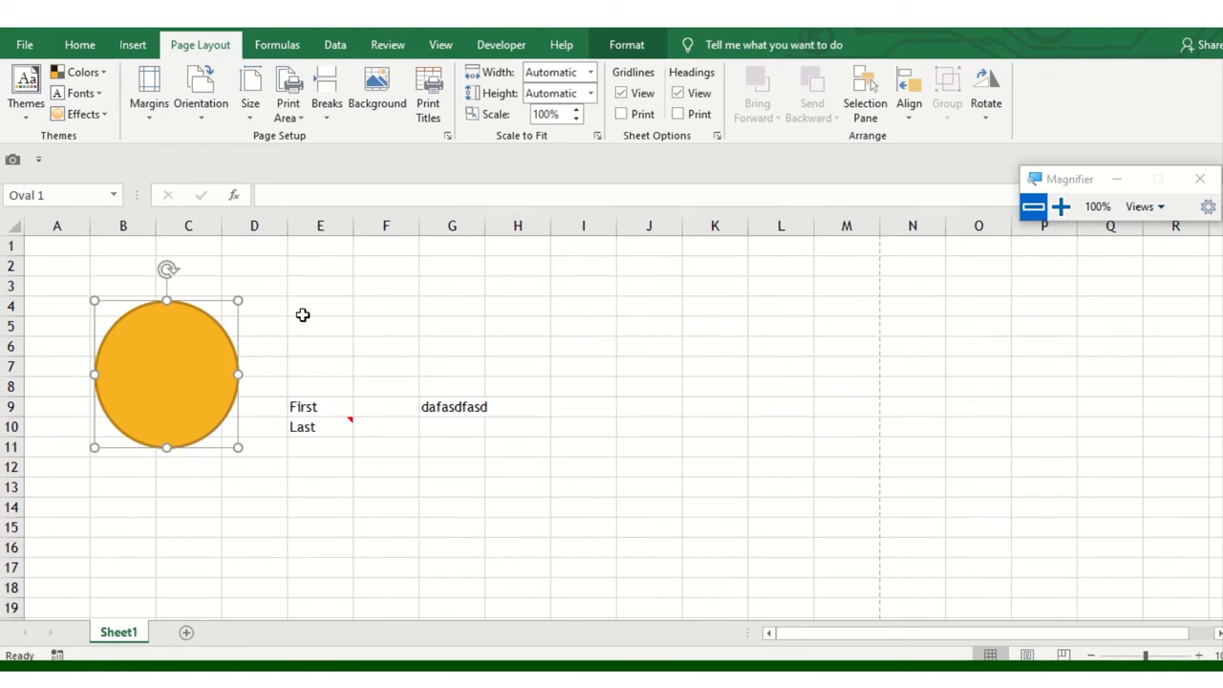
key("ctrl+p")
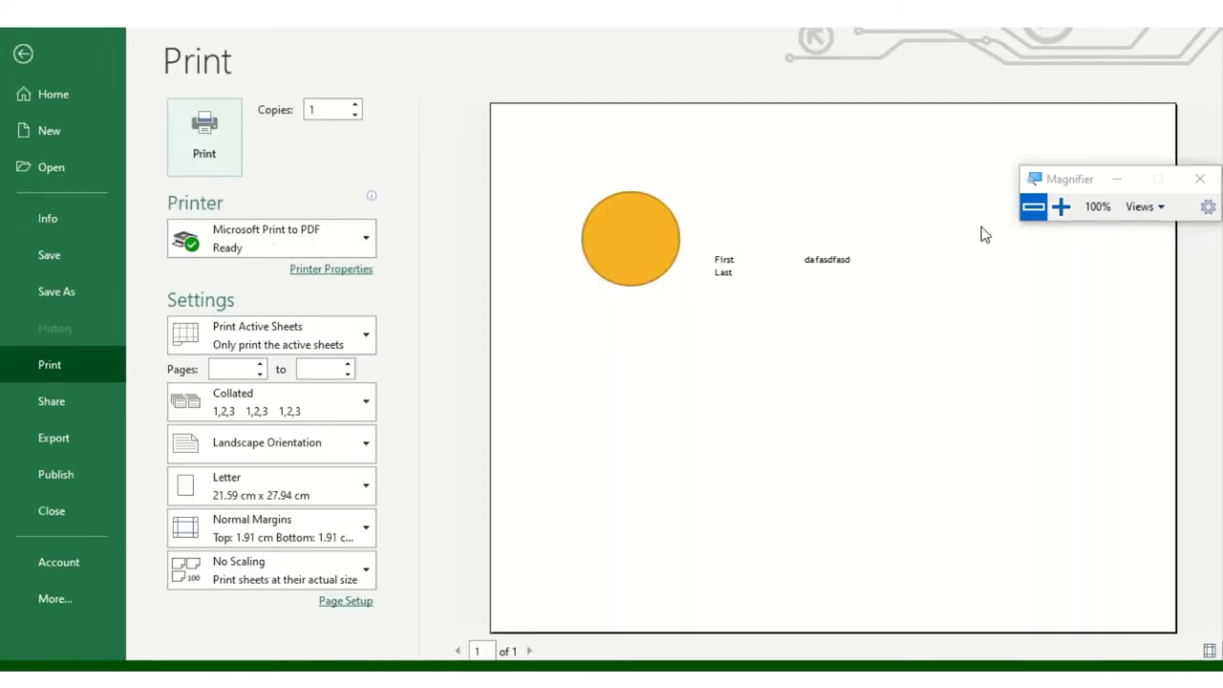
Choose Portrait Orientation in the print settings, then exit the preview to the sheet
left_click(1061, 207)
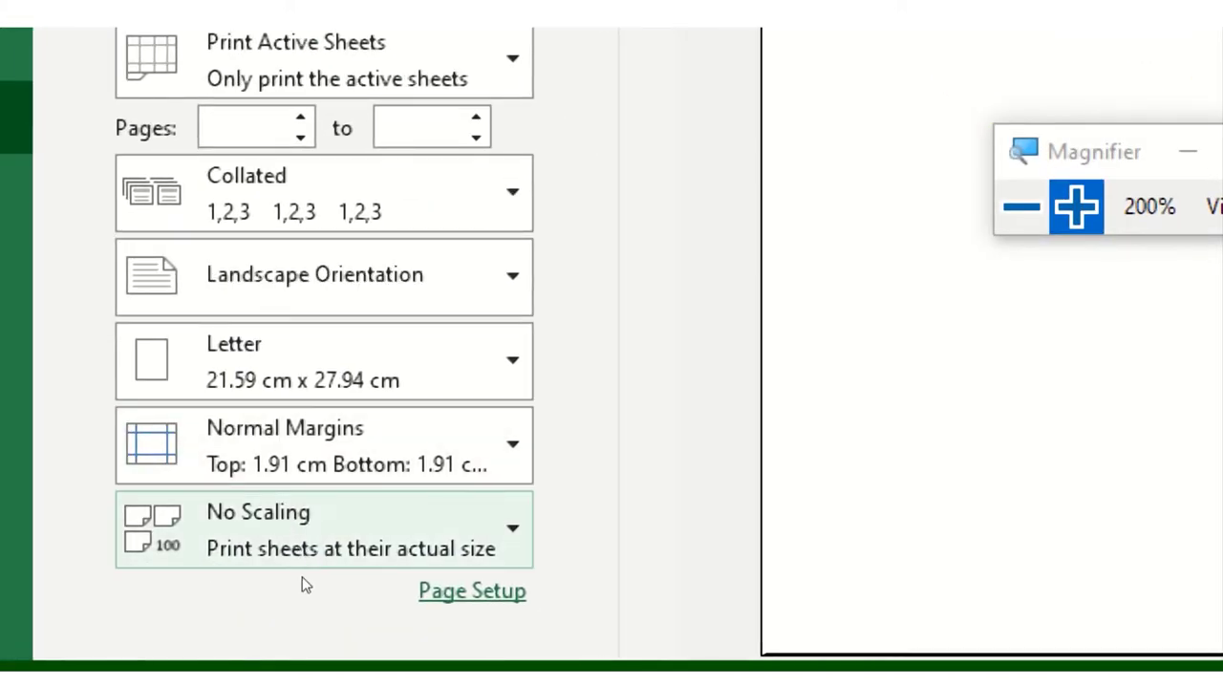
left_click(297, 277)
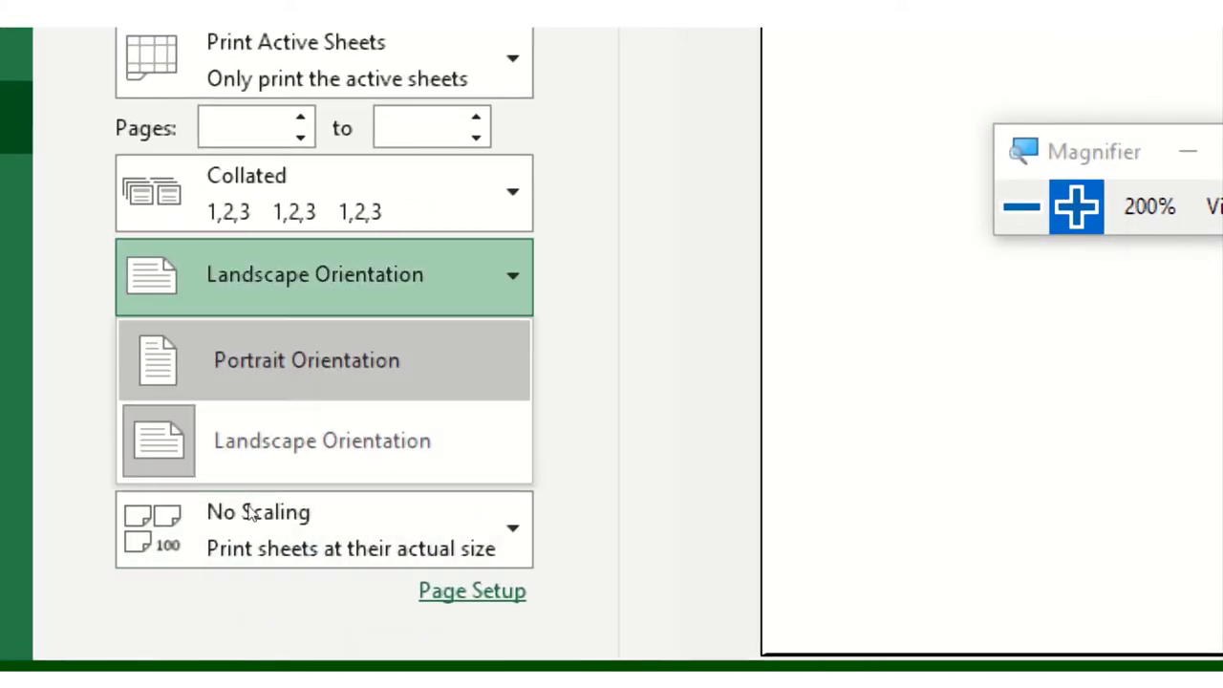
key("Return")
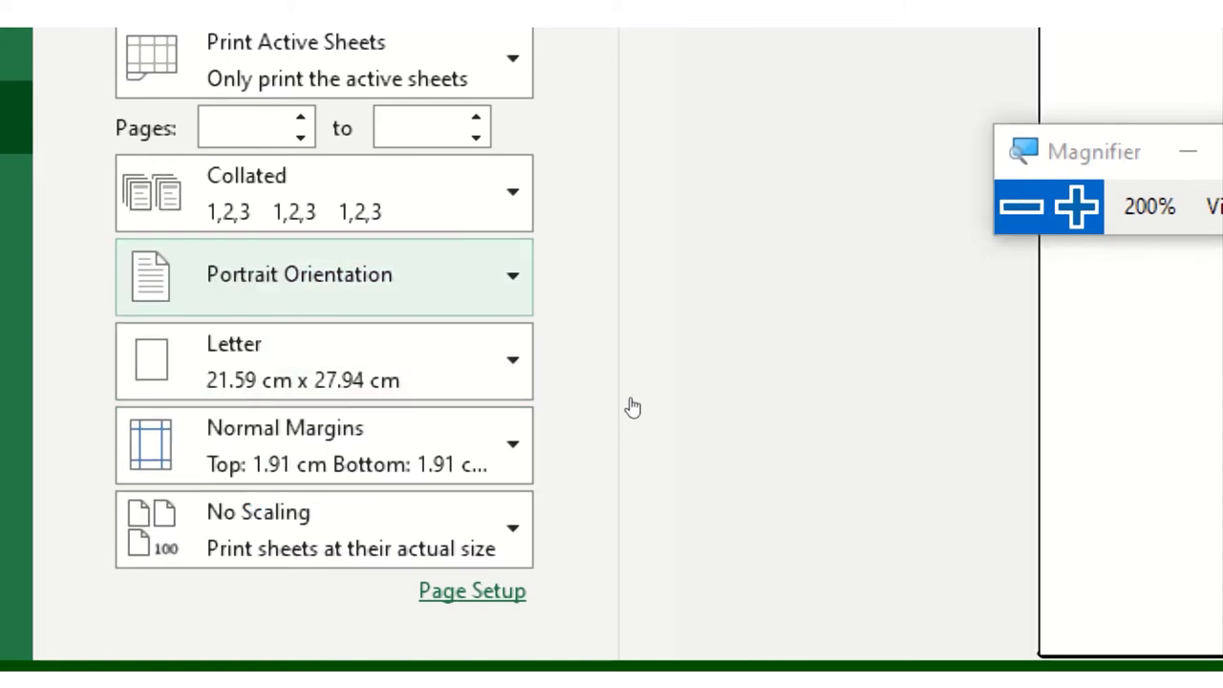
key("super+minus")
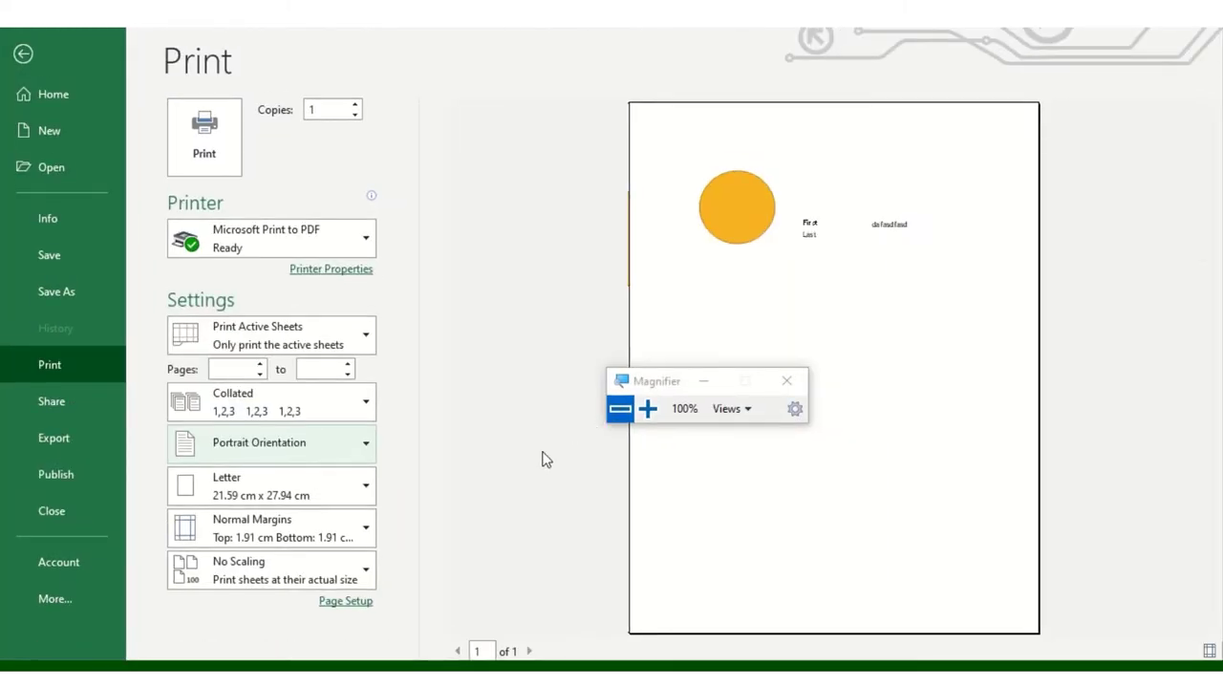
key("Escape")
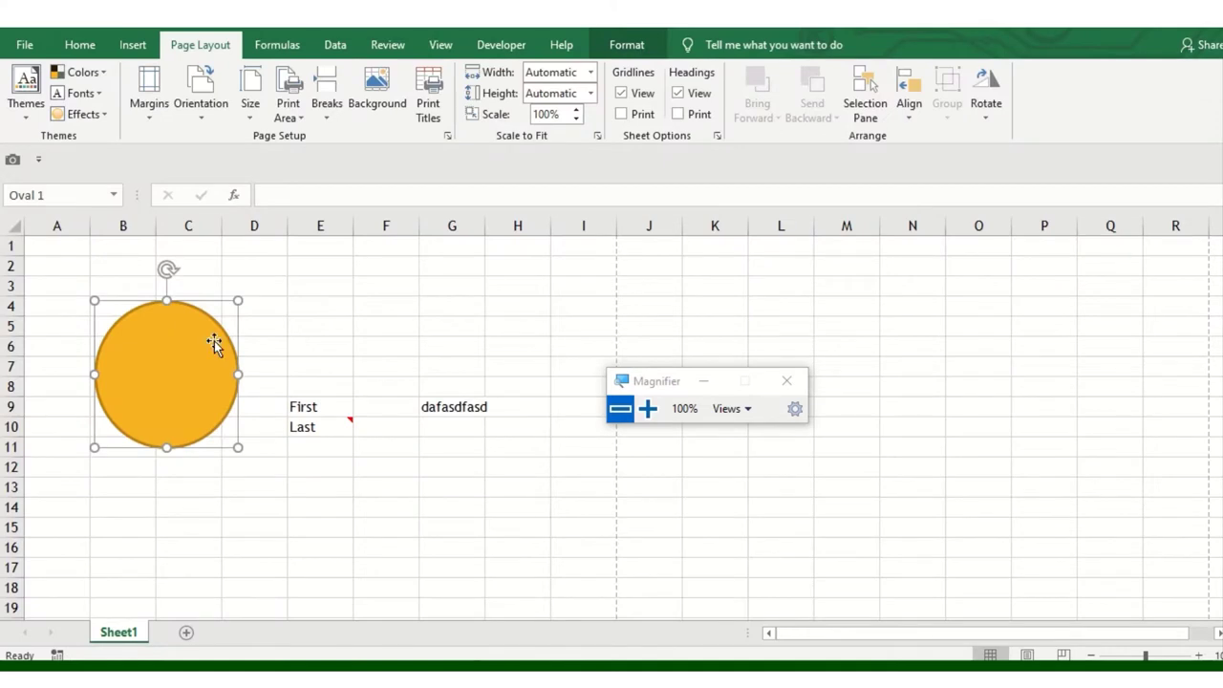
left_click(251, 113)
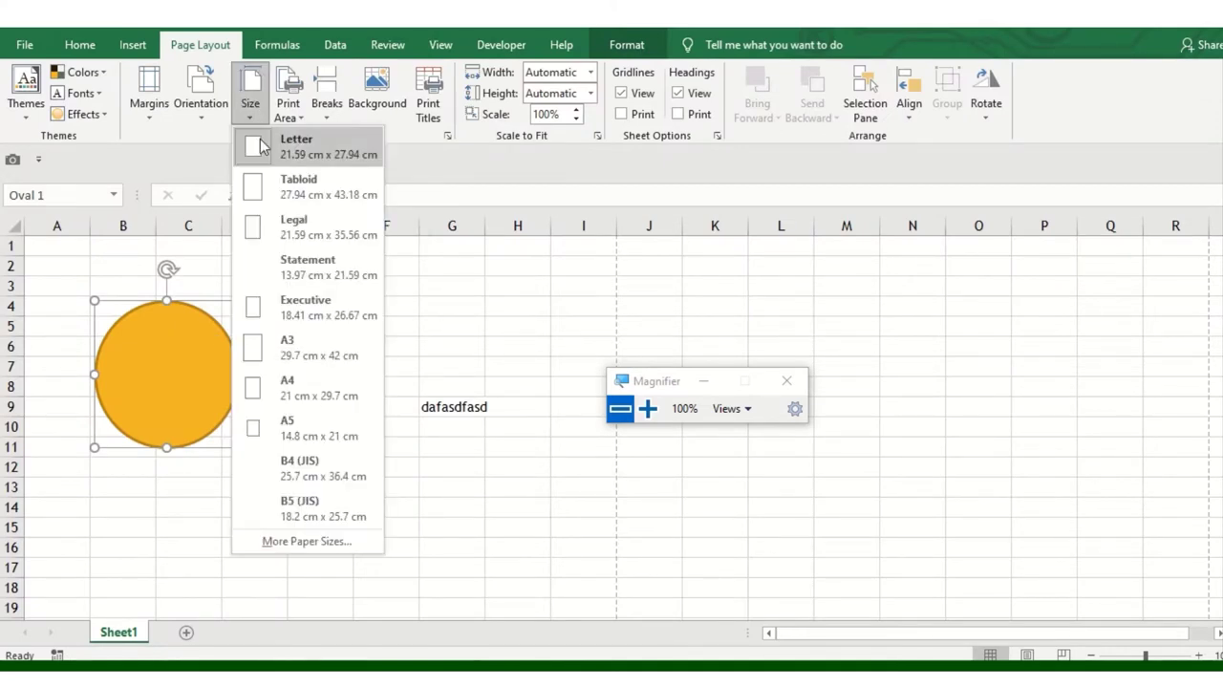
left_click(647, 411)
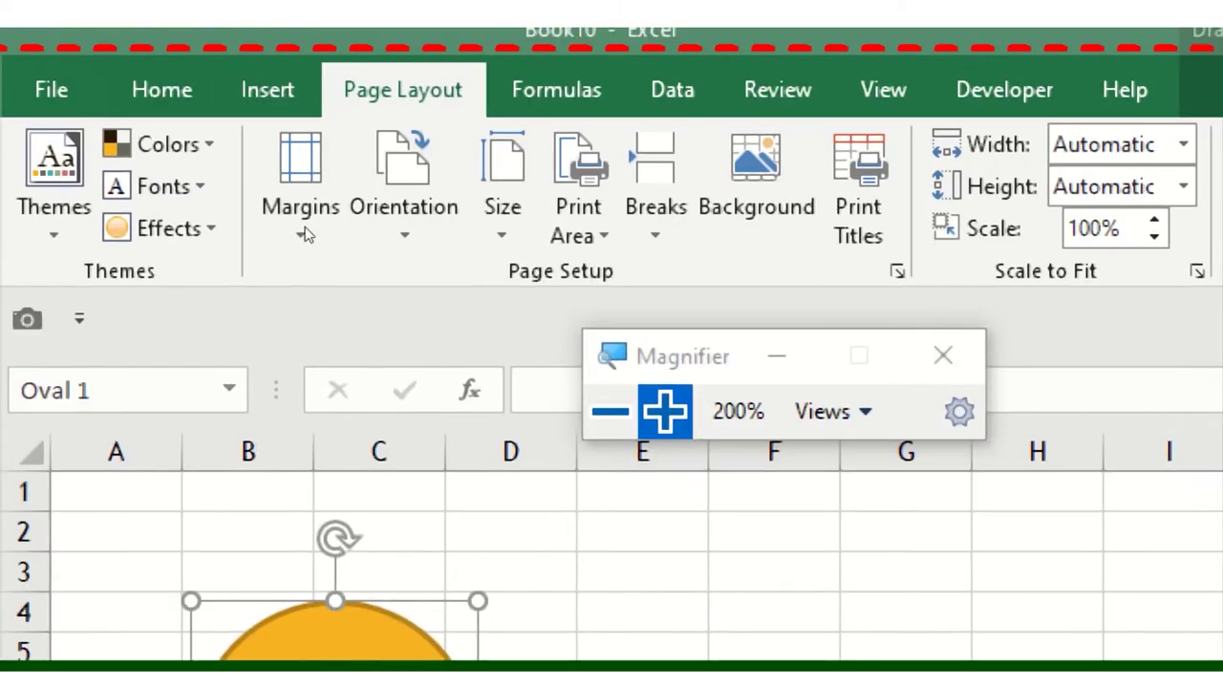
left_click(502, 191)
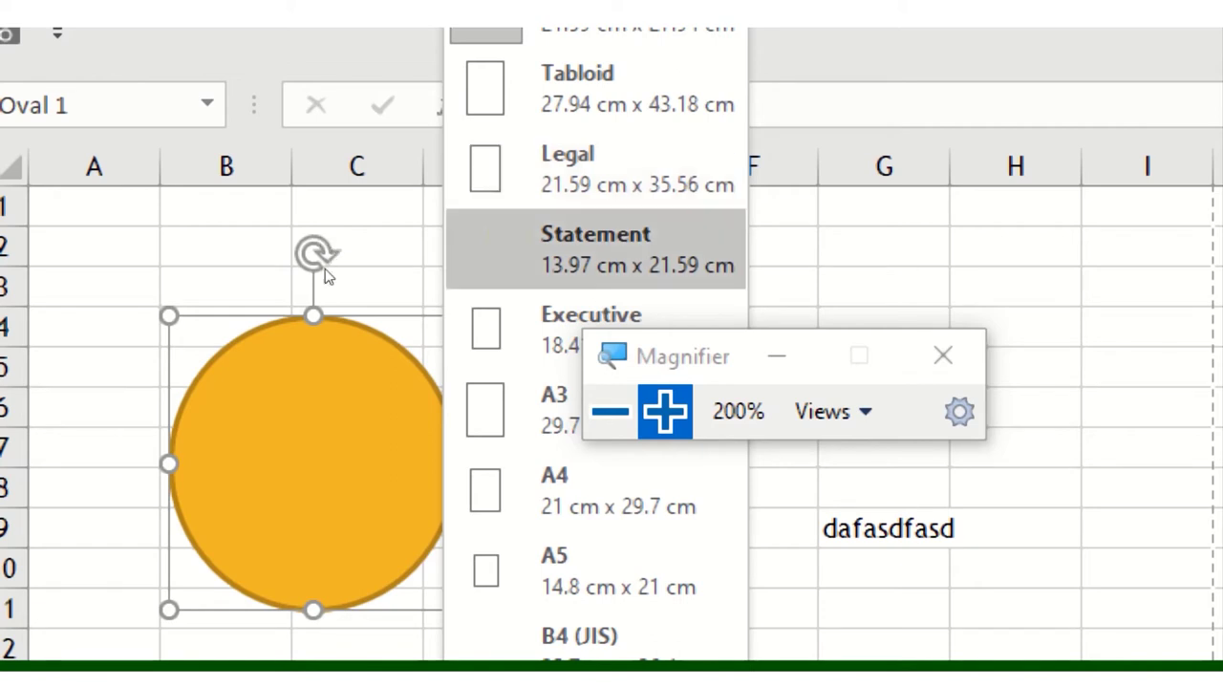
left_click(455, 253)
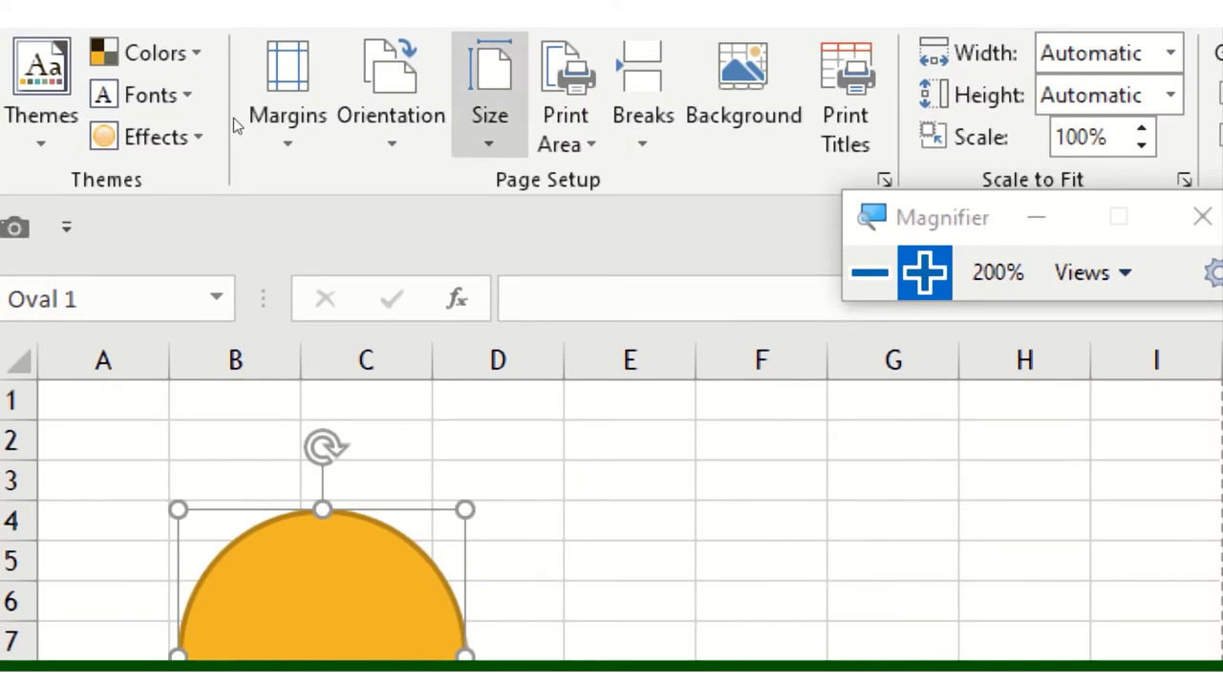
left_click(488, 101)
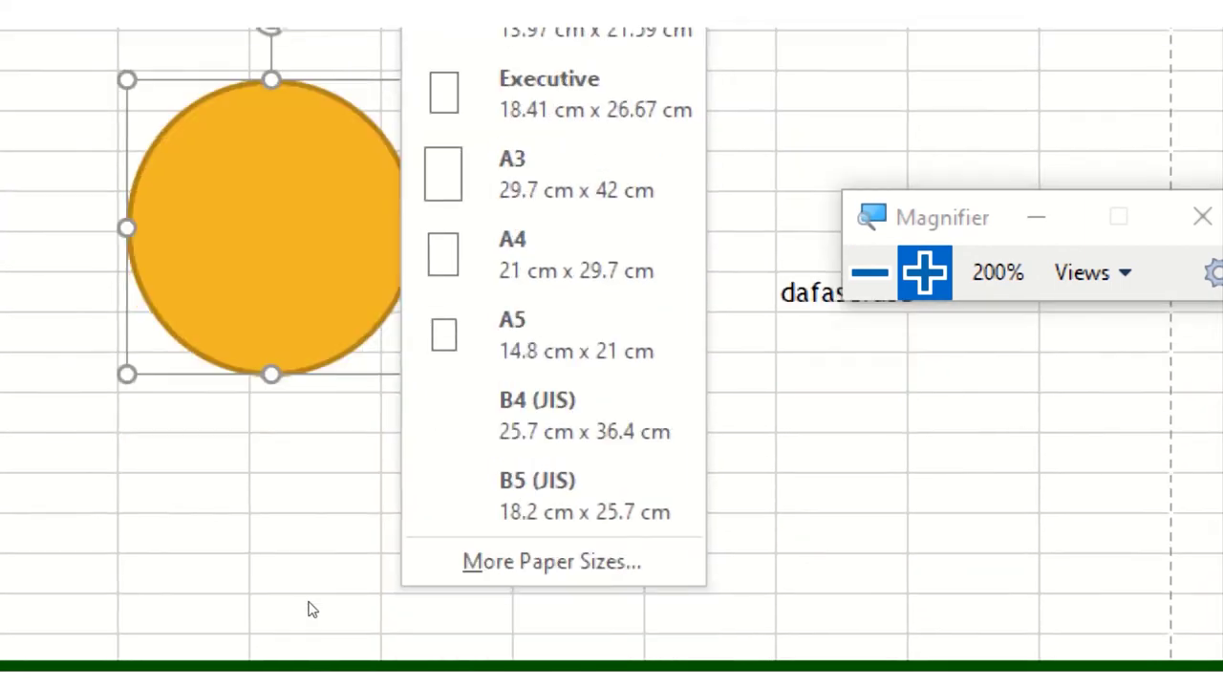
key("Up")
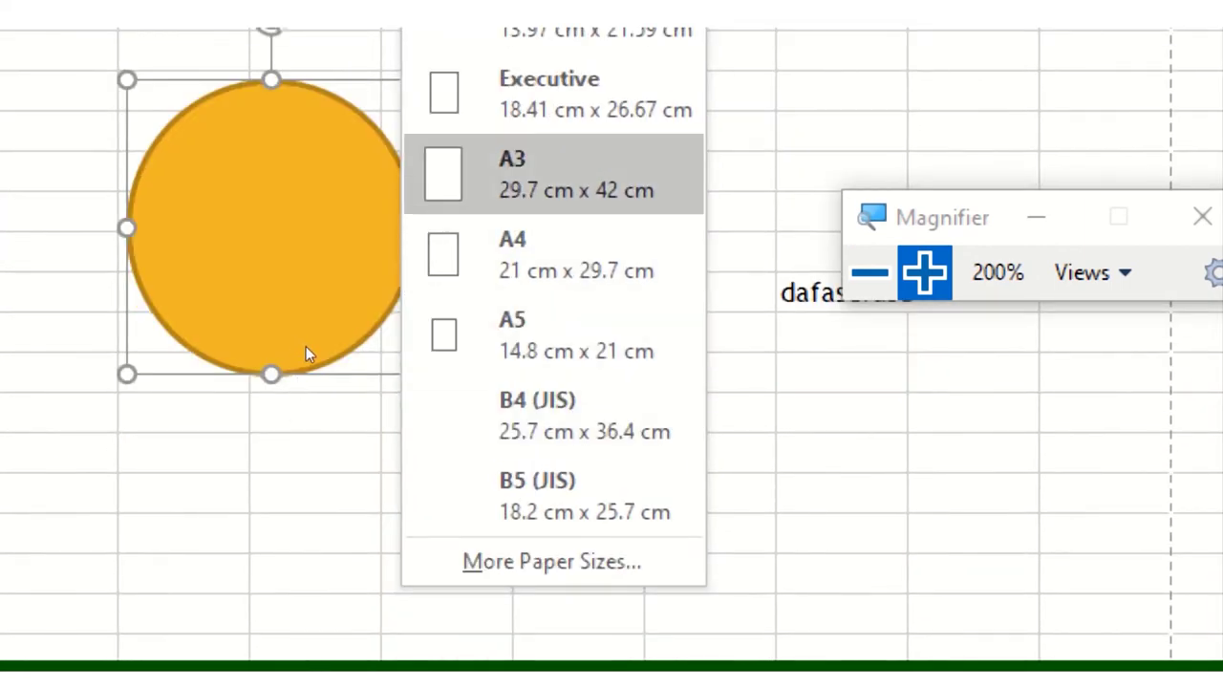
key("Down")
key("Down")
key("Up")
key("Down")
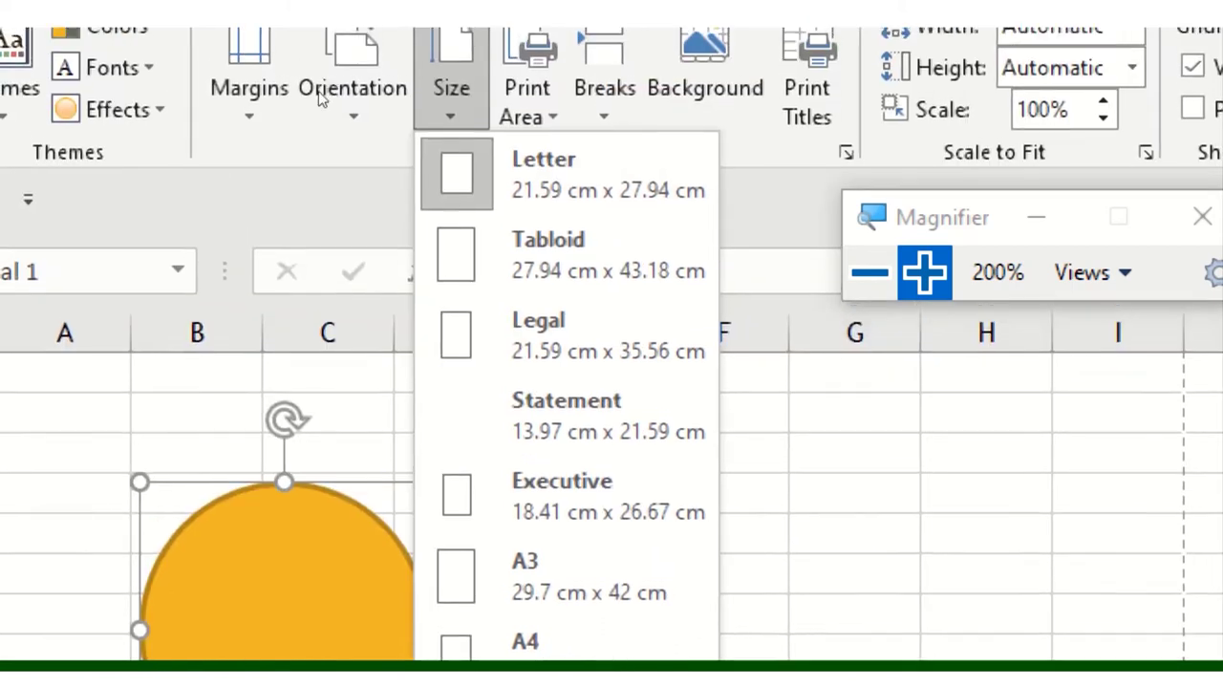
left_click(445, 214)
key("super+minus")
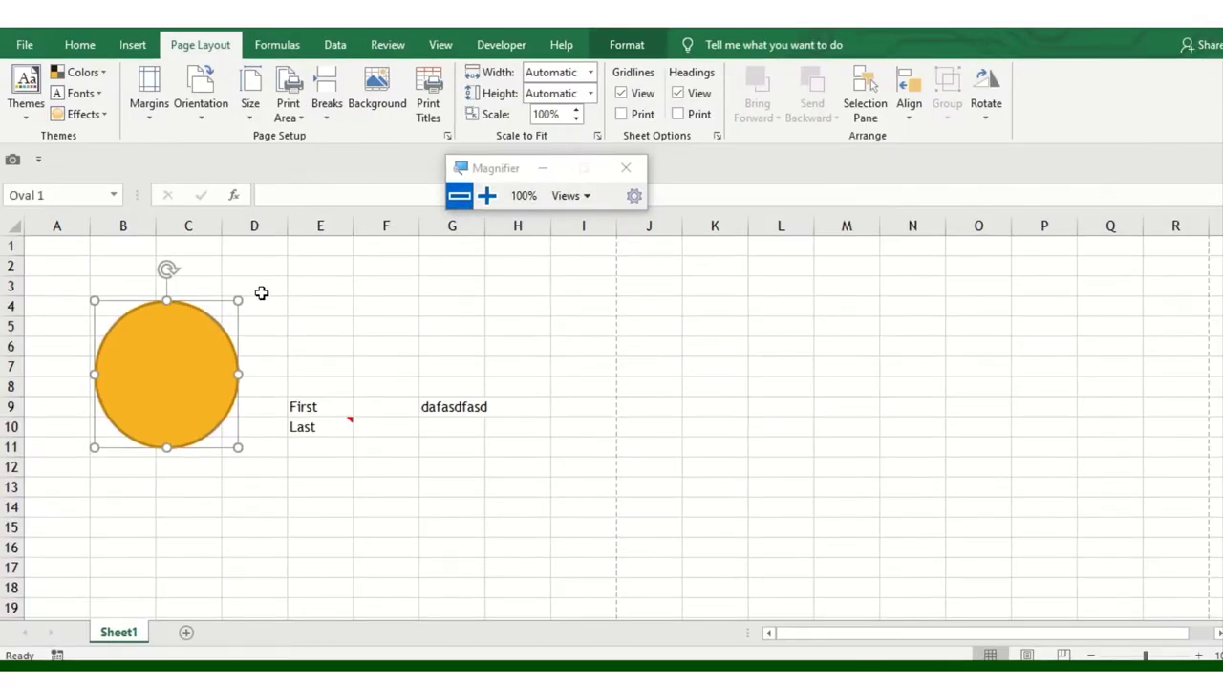
left_click(320, 304)
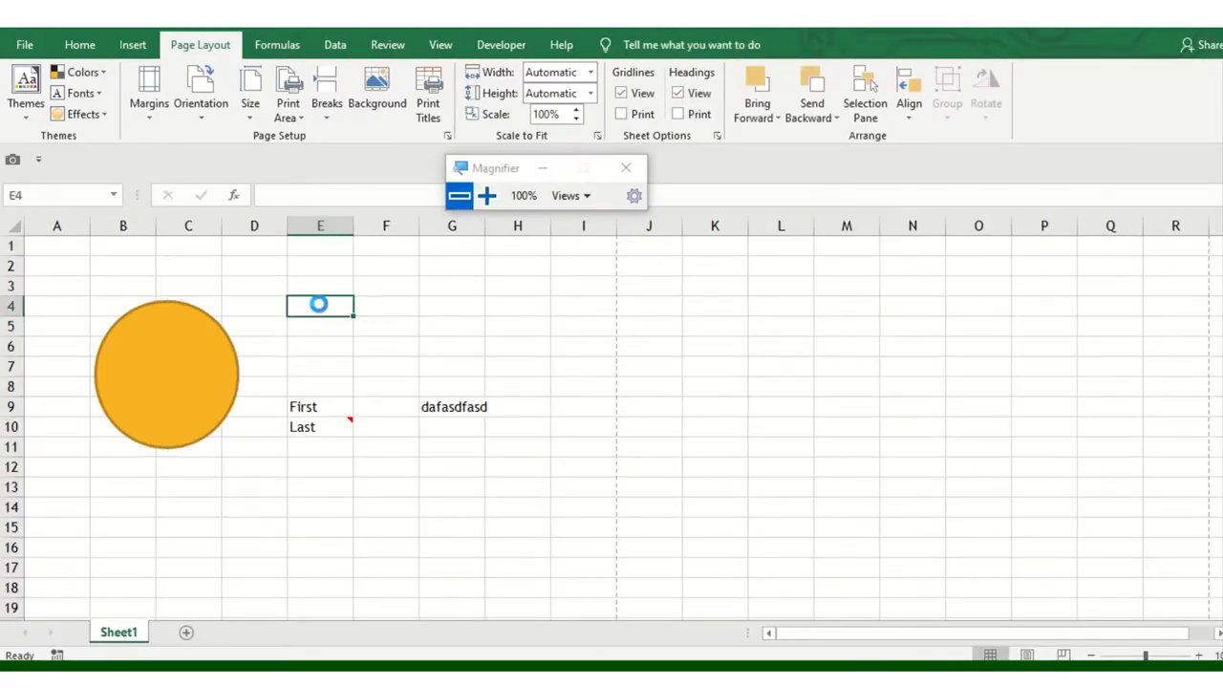
key("ctrl+p")
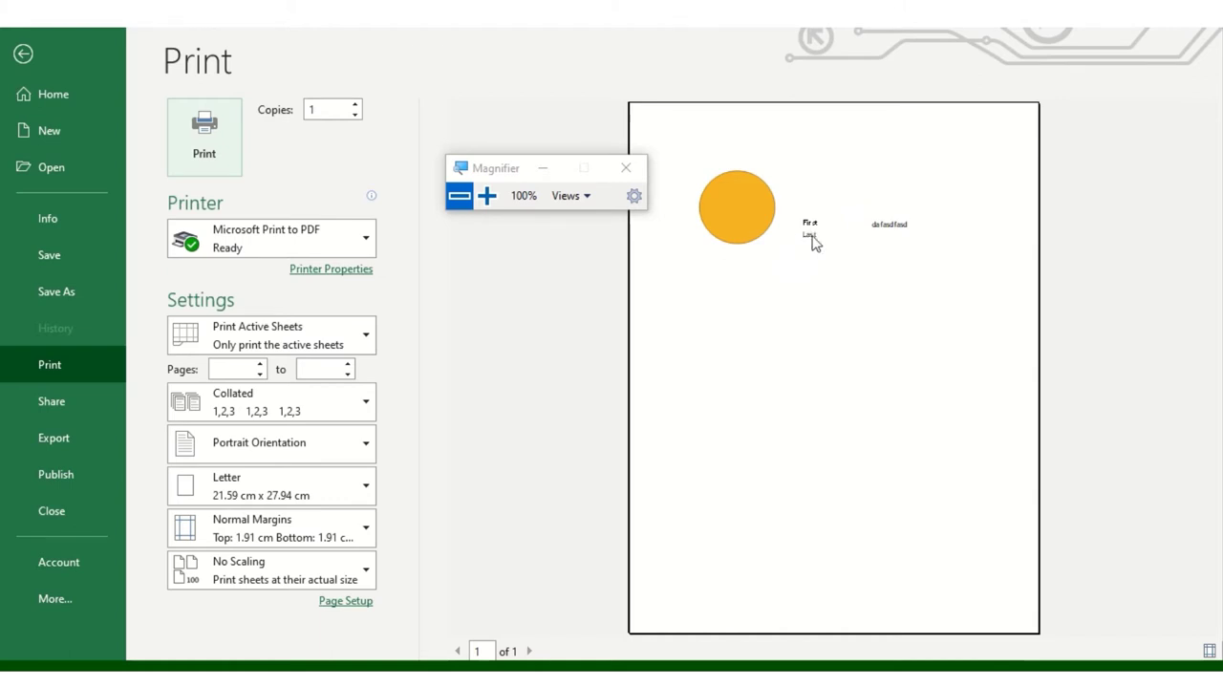
key("Escape")
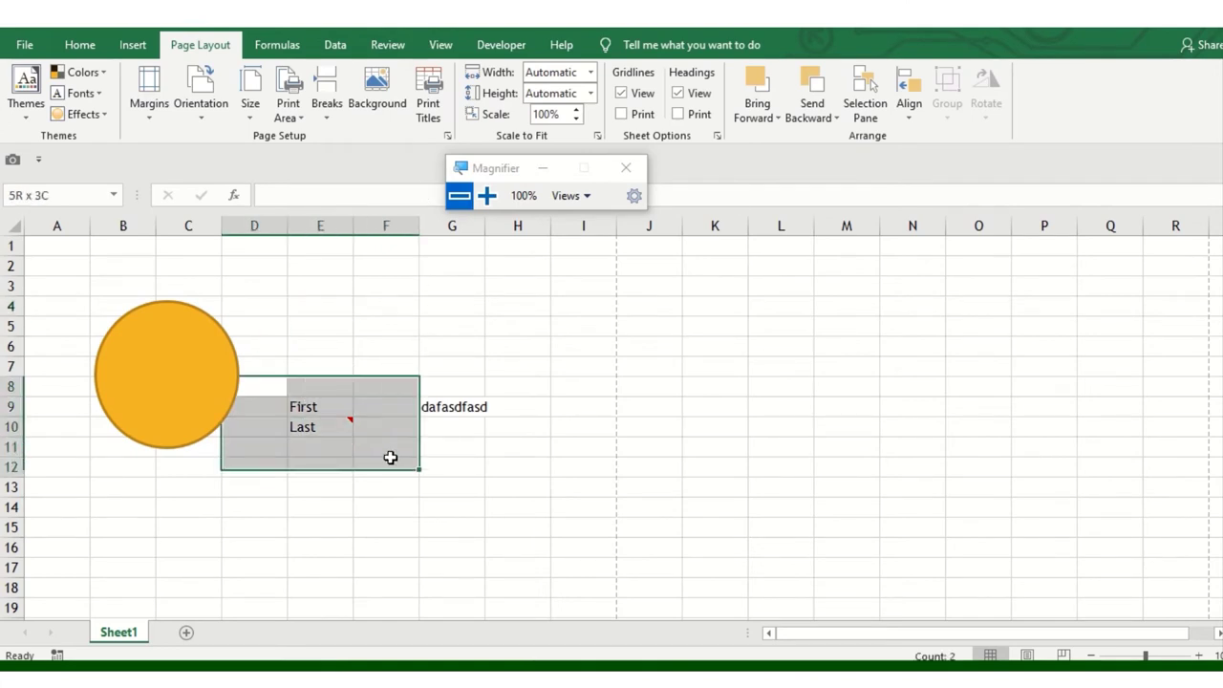
Set the print area to D8:F12 around the First and Last cells
left_click_drag(281, 385, 387, 461)
left_click(288, 107)
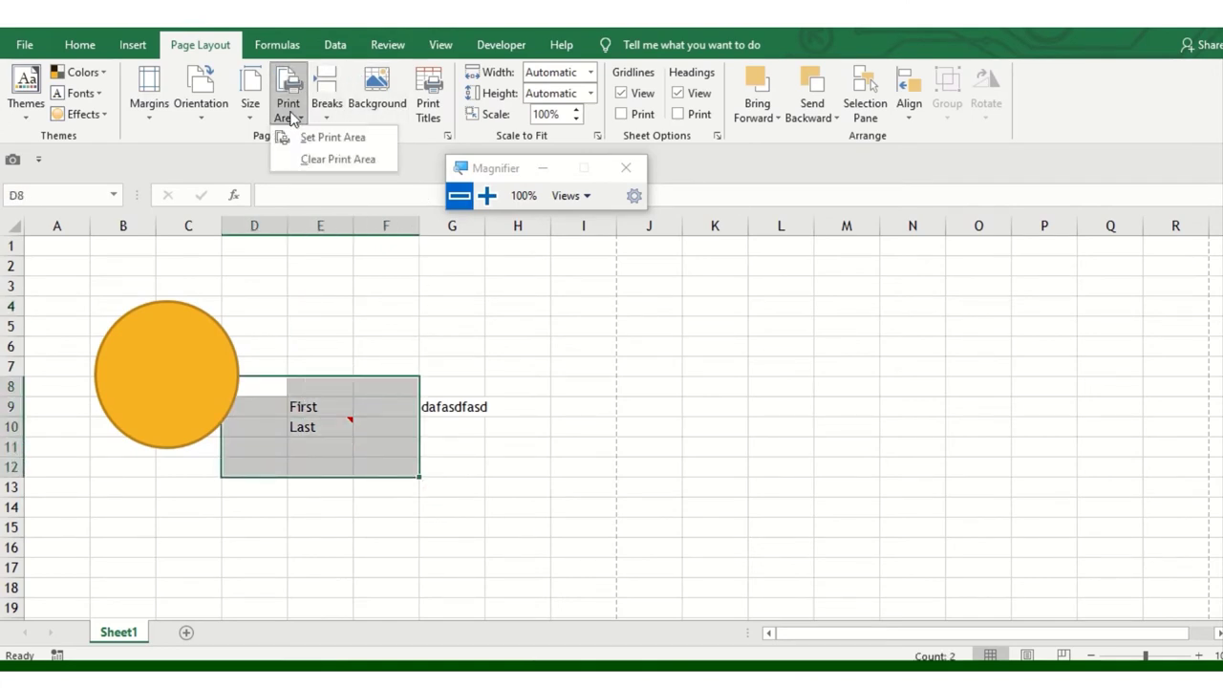
left_click(330, 139)
left_click(445, 327)
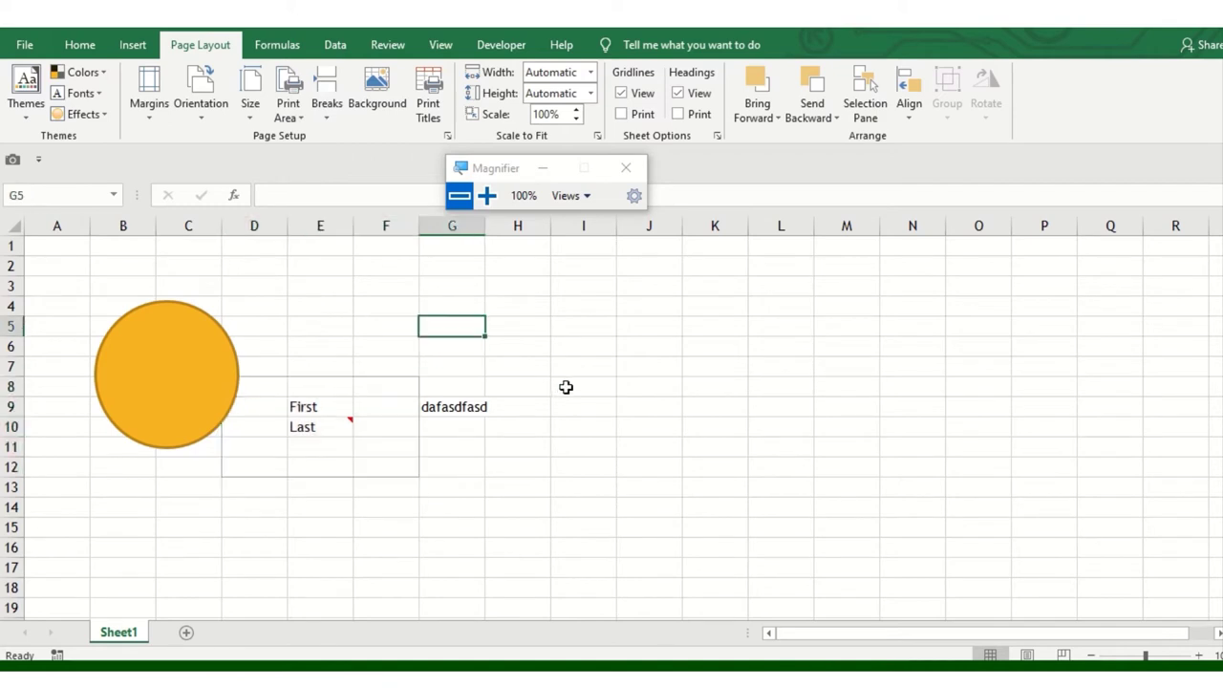
left_click(567, 389)
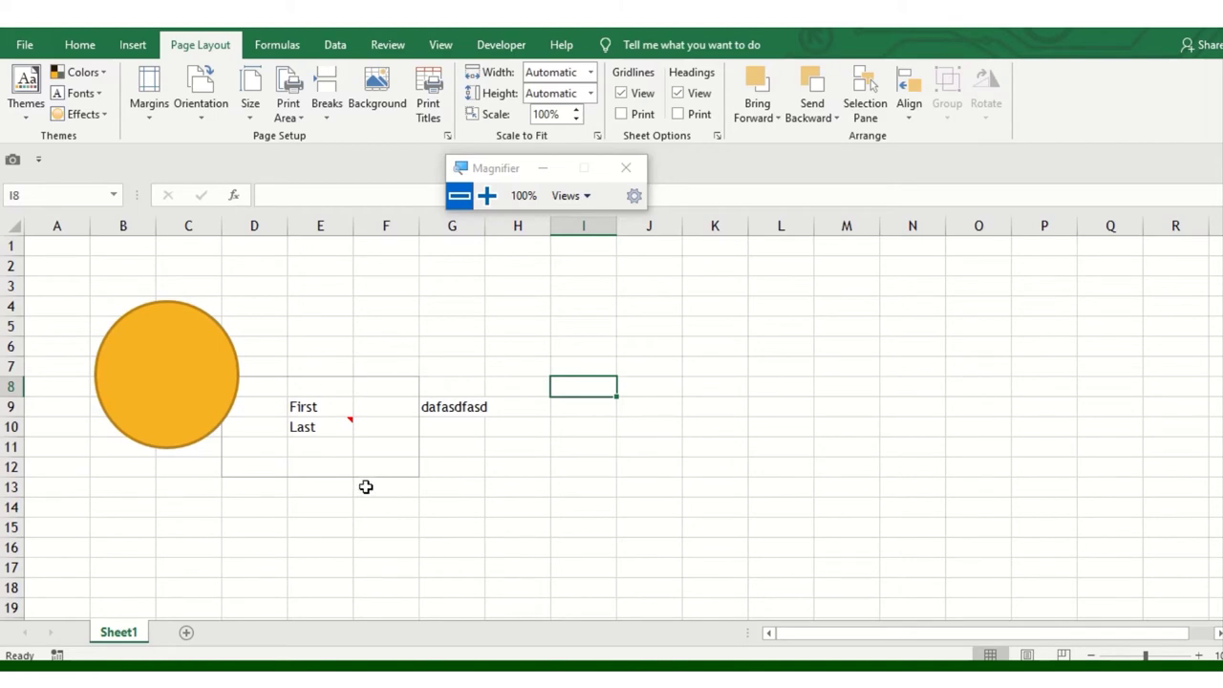
Check the D8:F12 print area in print preview, then return to the worksheet
key("ctrl+p")
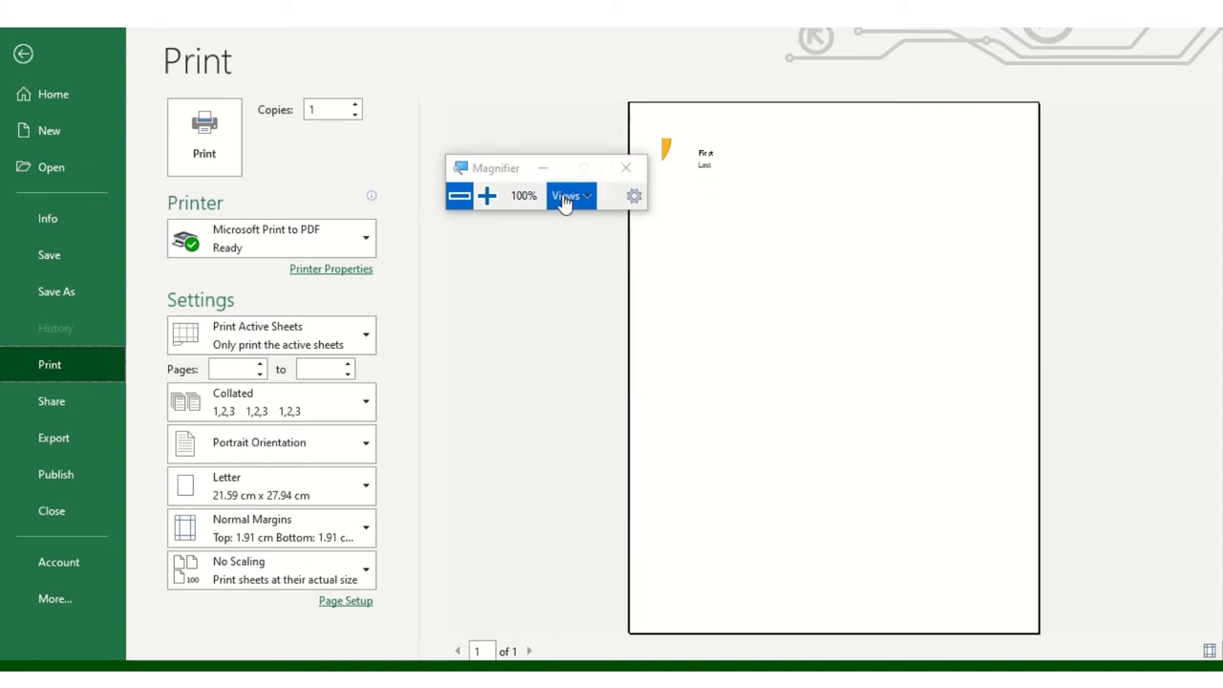
left_click(487, 195)
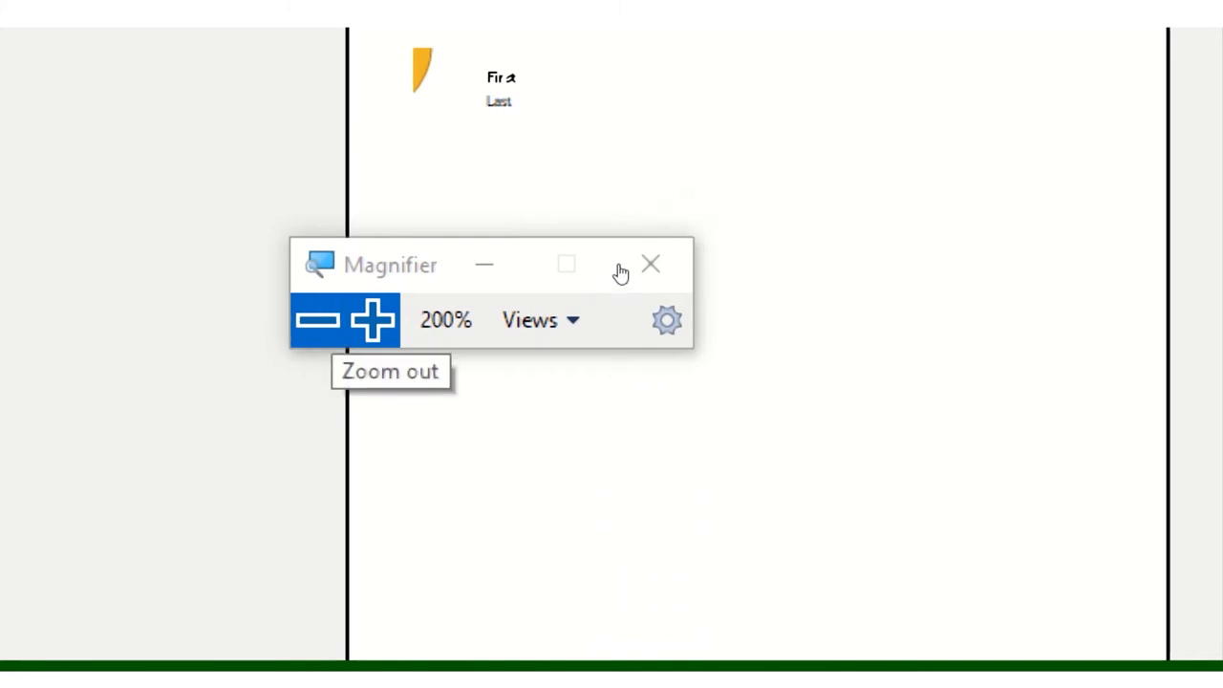
key("super+minus")
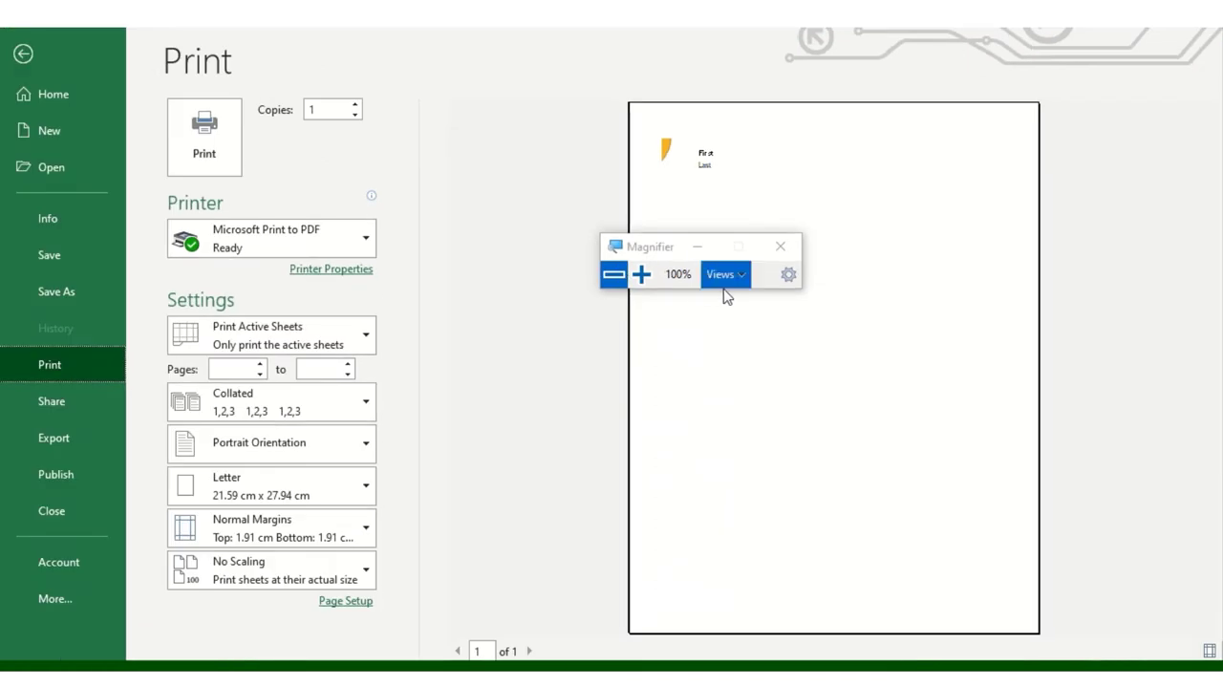
key("Escape")
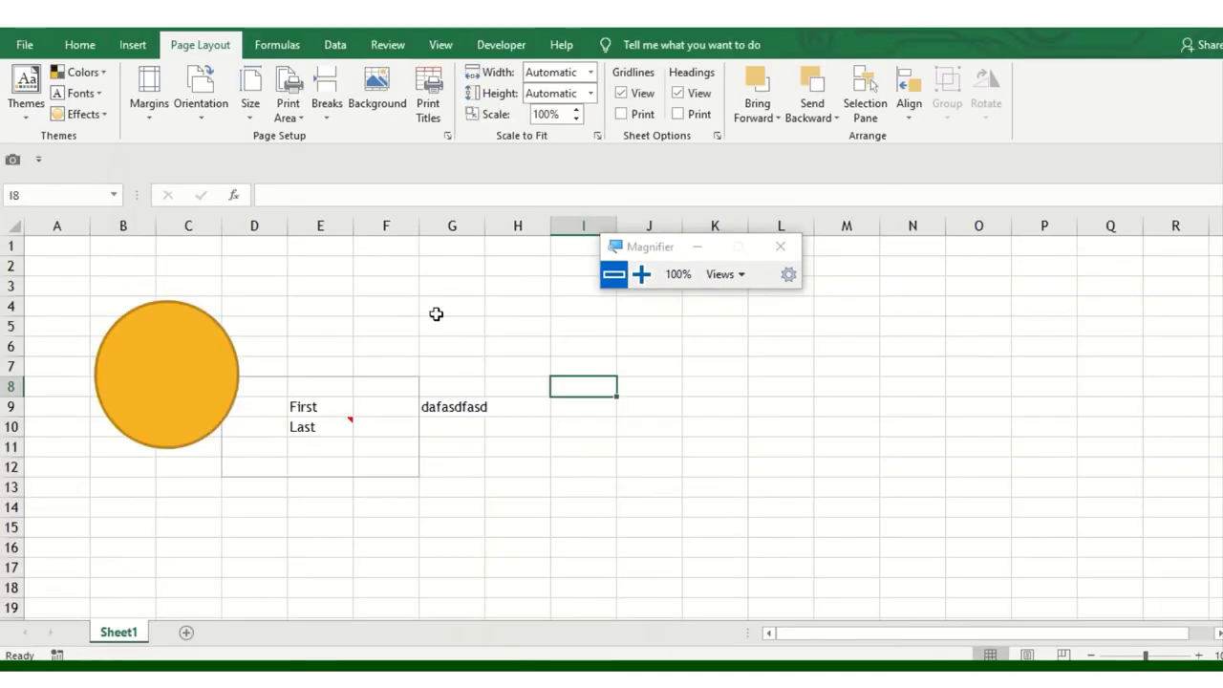
Drag the orange circle up to the top-left corner over A1:C8
left_click(434, 315)
left_click(433, 401)
left_click(284, 388)
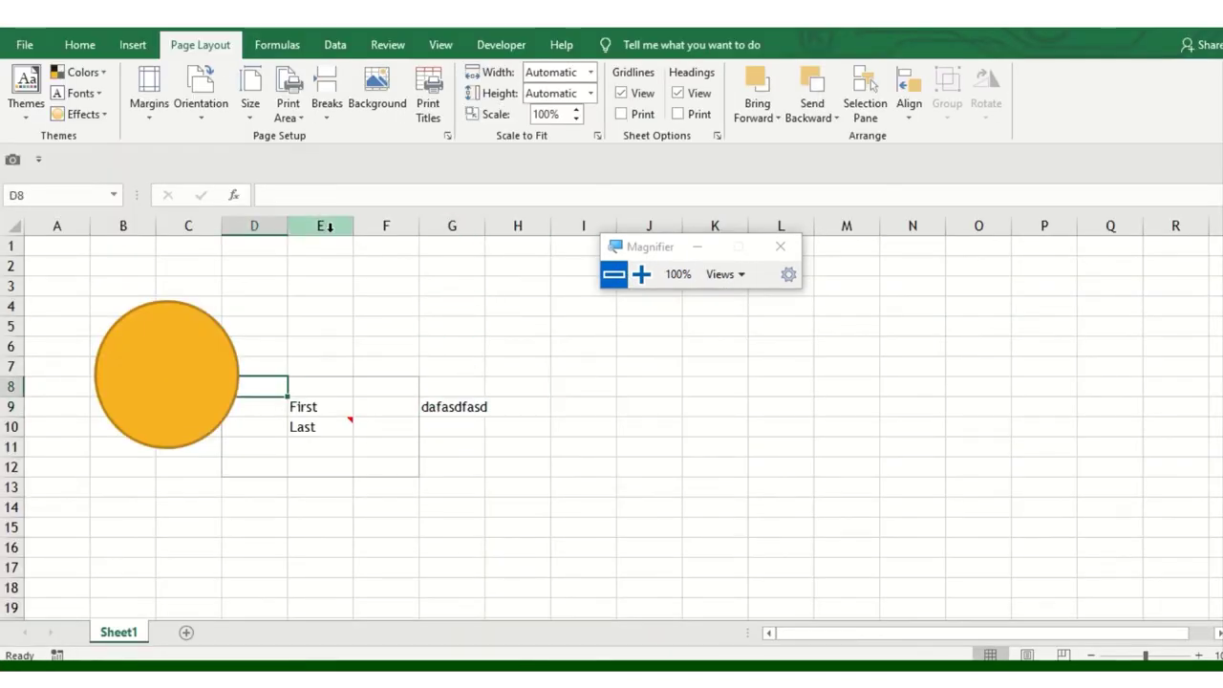
left_click(165, 389)
left_click_drag(165, 389, 125, 329)
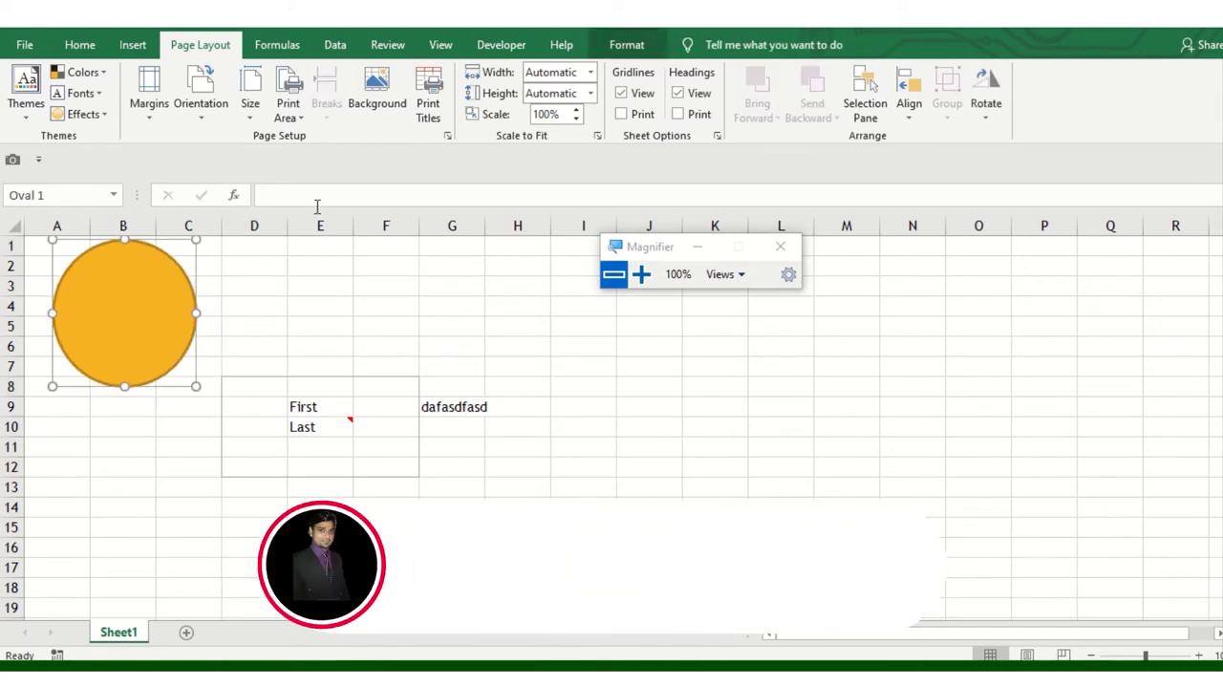
Clear the D8:F12 print area from Page Layout's Print Area menu
left_click(311, 429)
left_click(327, 105)
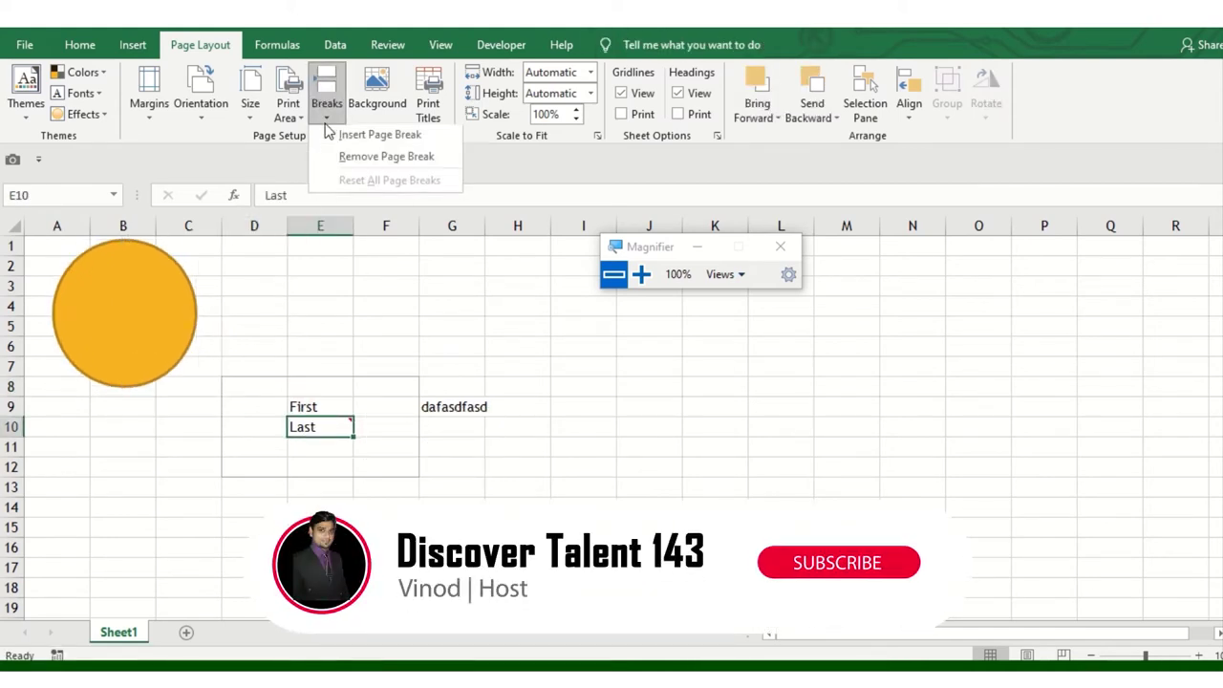
left_click(288, 119)
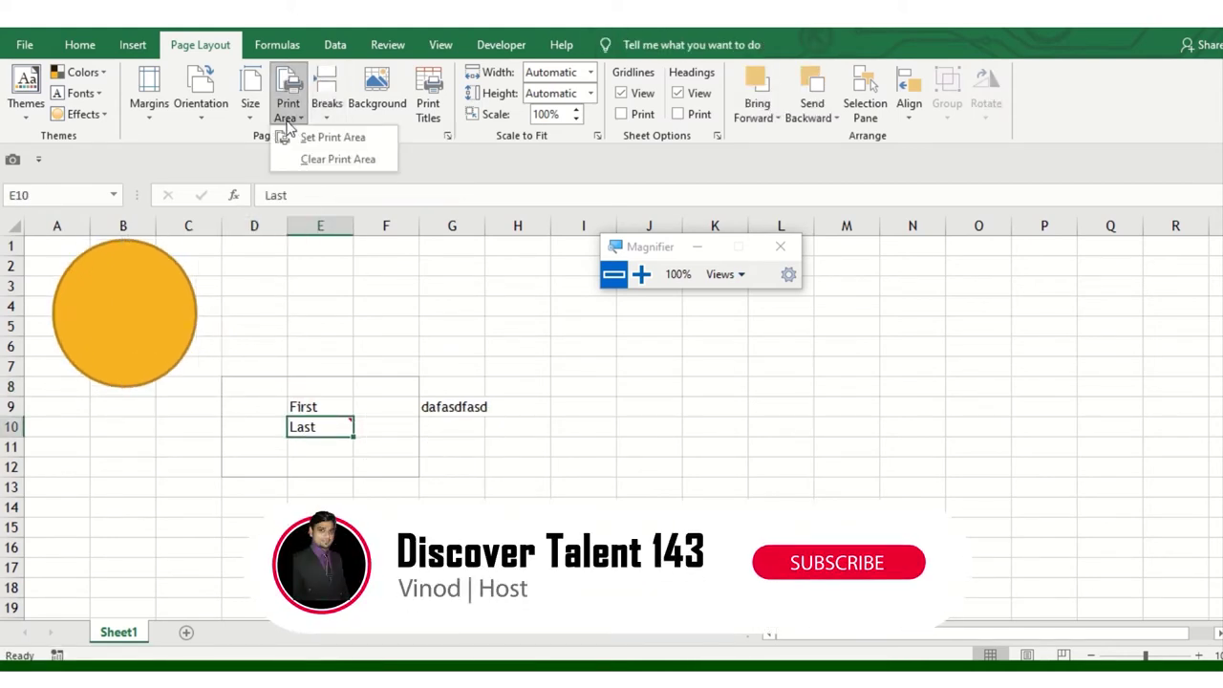
left_click(337, 159)
left_click(303, 323)
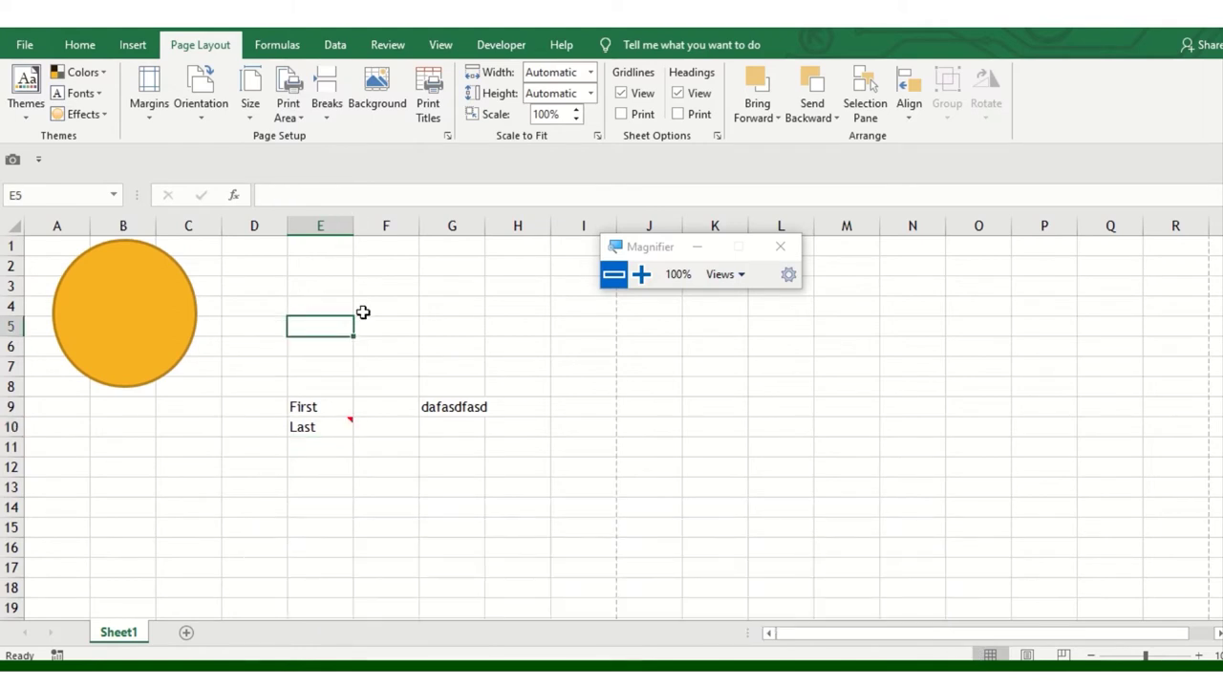
Confirm in print preview that the whole sheet prints again, then return
key("ctrl+p")
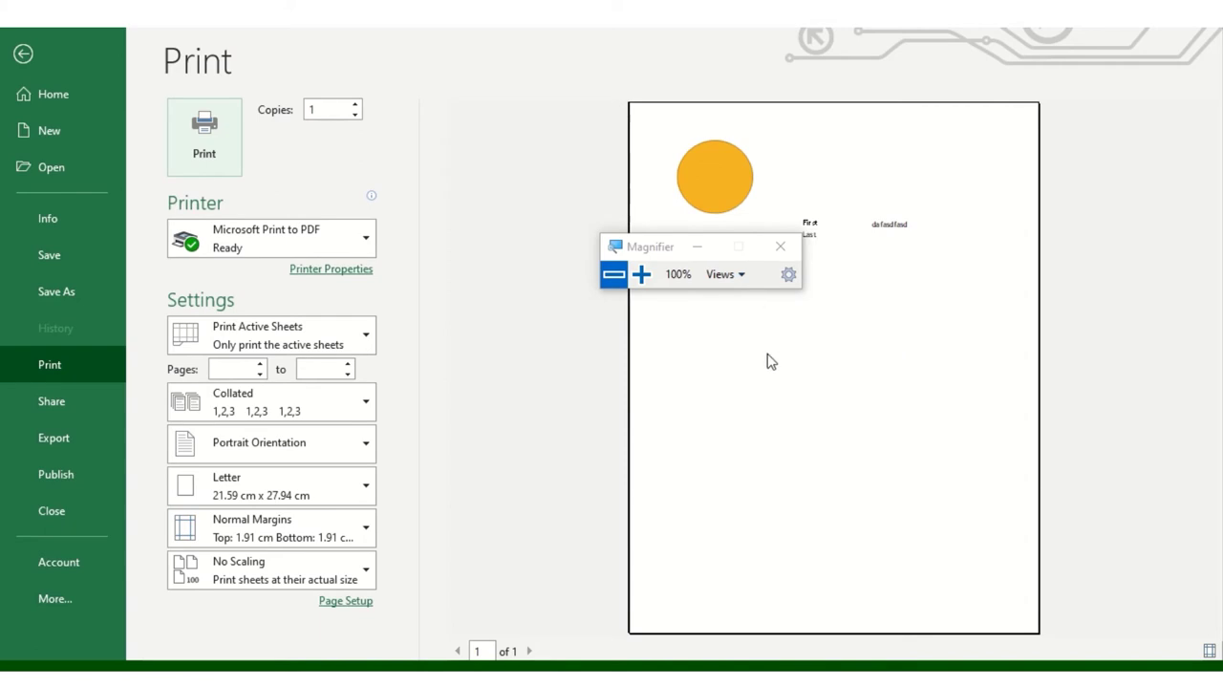
key("Escape")
left_click(364, 341)
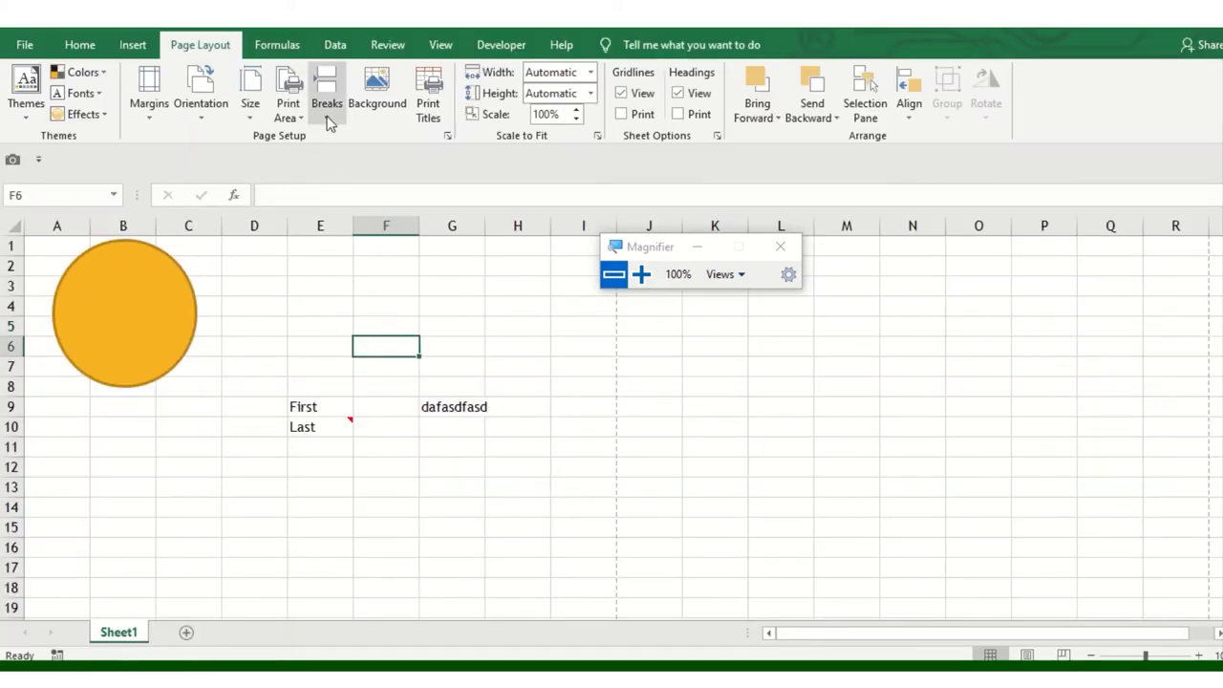
left_click(327, 115)
left_click(159, 357)
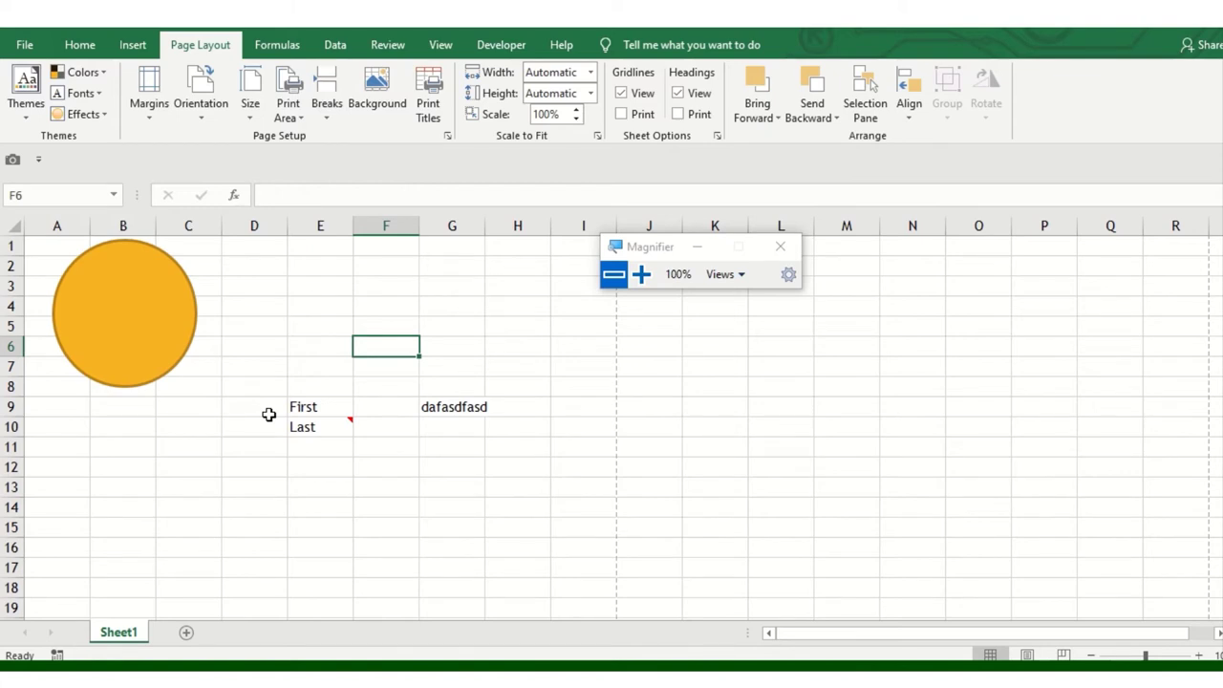
Draw a text box over G2:I7
left_click(133, 45)
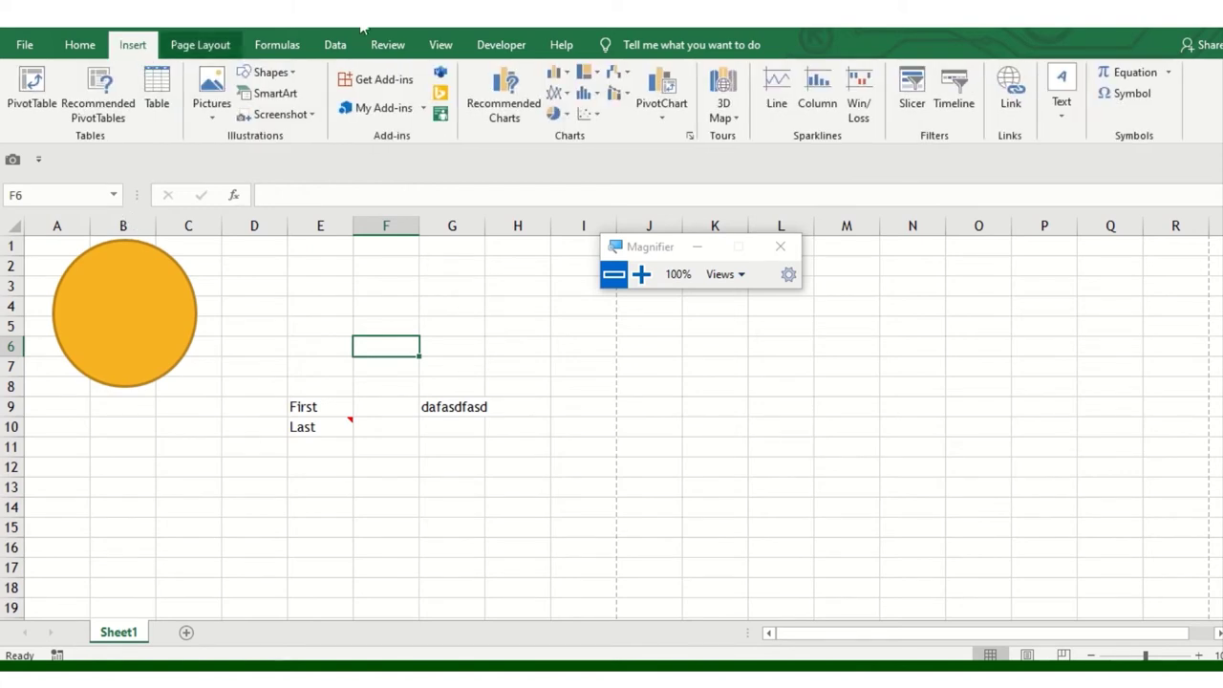
left_click(270, 72)
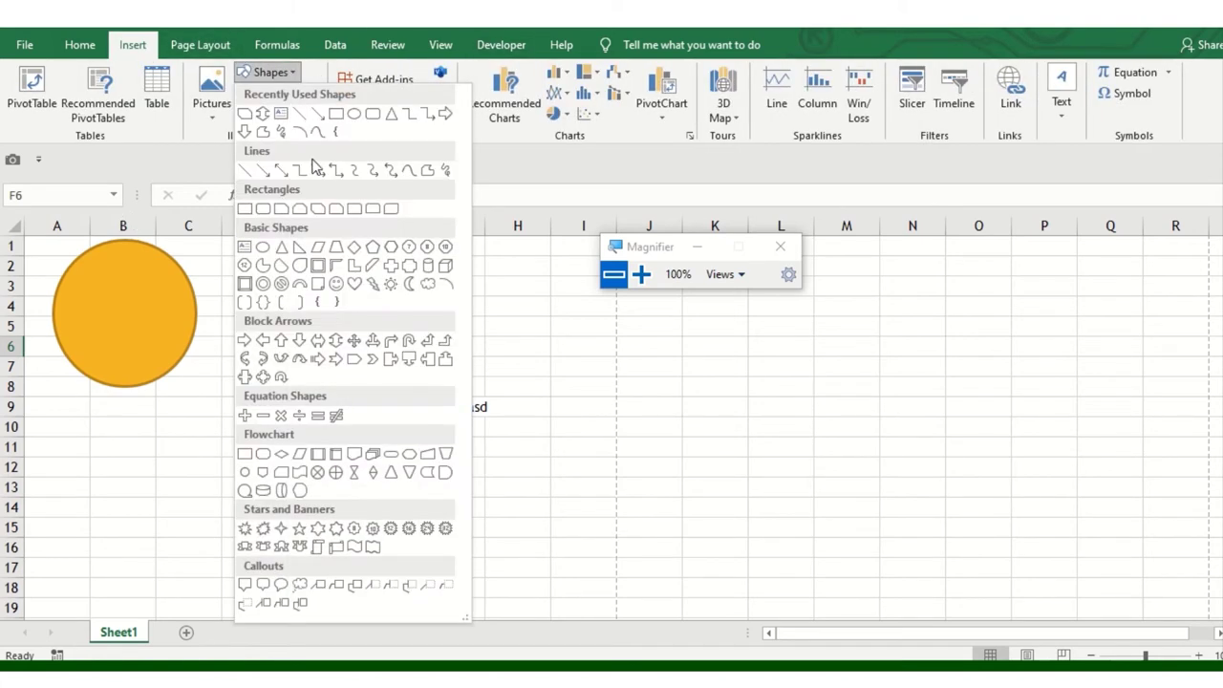
left_click(289, 132)
left_click_drag(436, 257, 589, 371)
type("This is my test file")
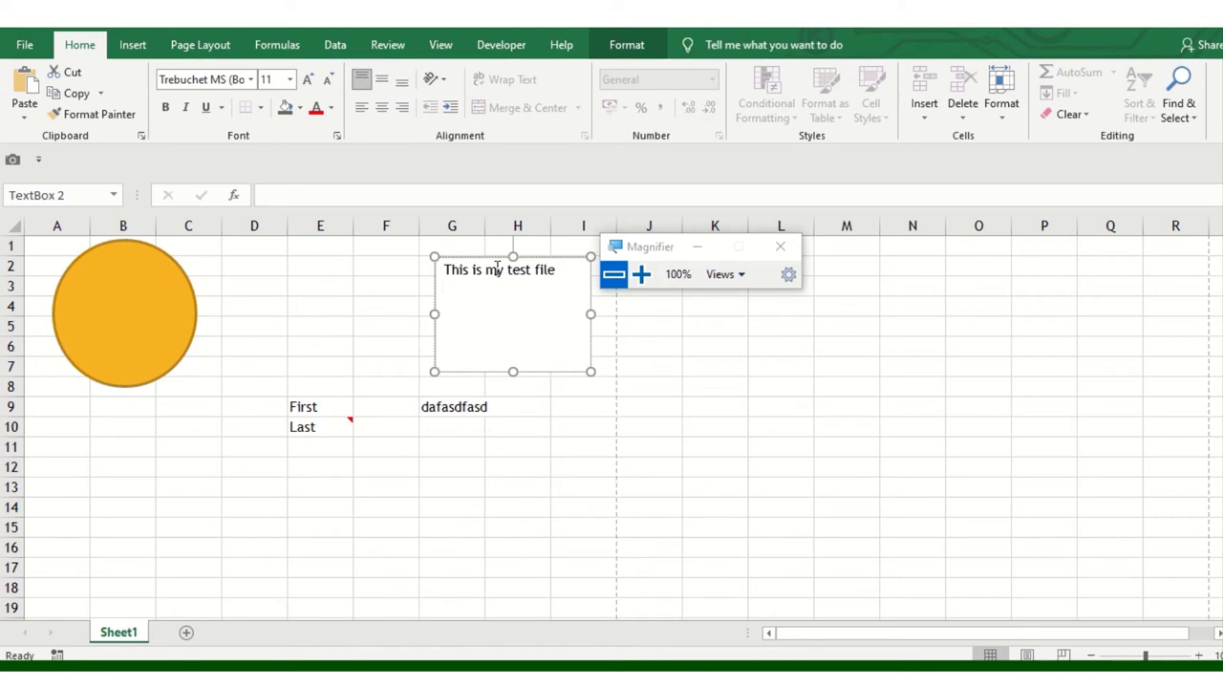
left_click(250, 328)
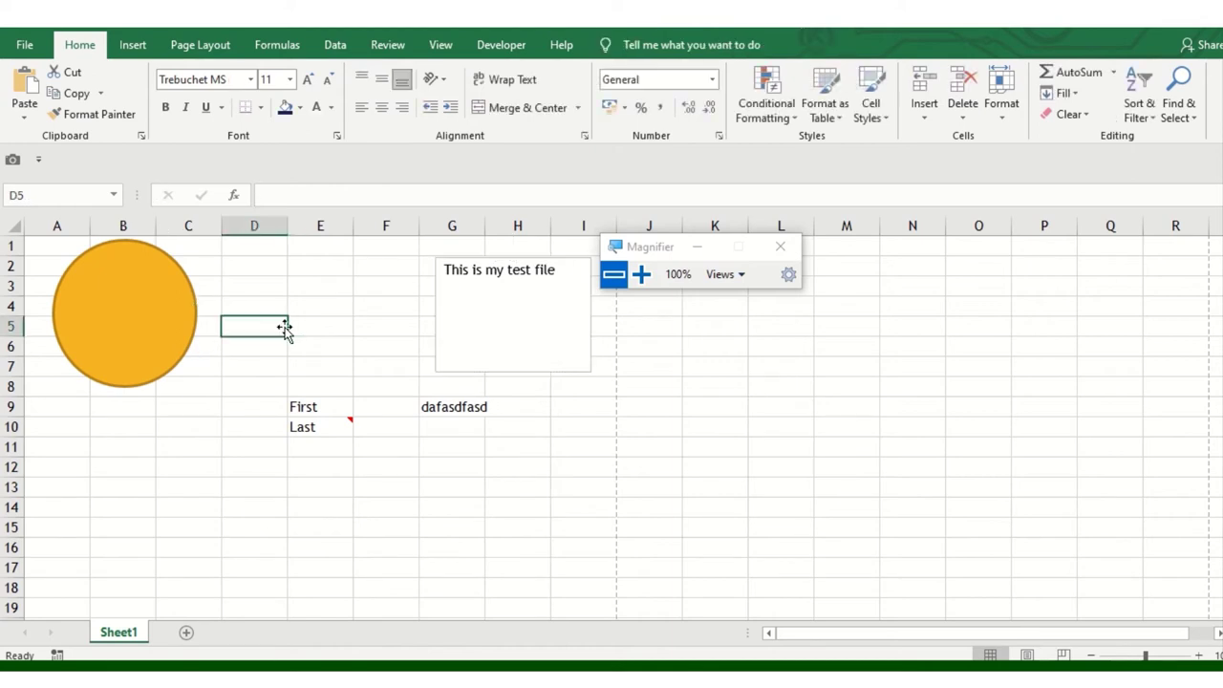
Draw a pie shape below the orange circle
left_click(134, 44)
left_click(271, 72)
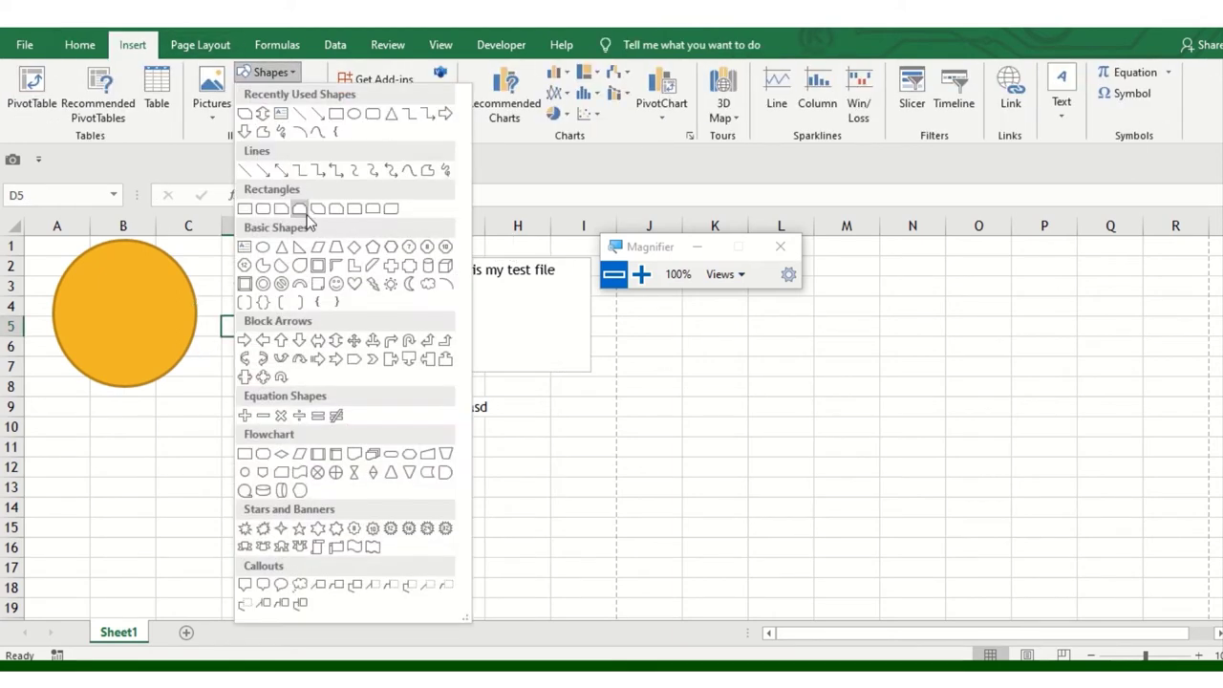
left_click(263, 265)
mouse_move(163, 502)
left_mouse_down()
mouse_move(318, 607)
mouse_move(387, 602)
left_mouse_up()
left_click_drag(325, 551, 194, 527)
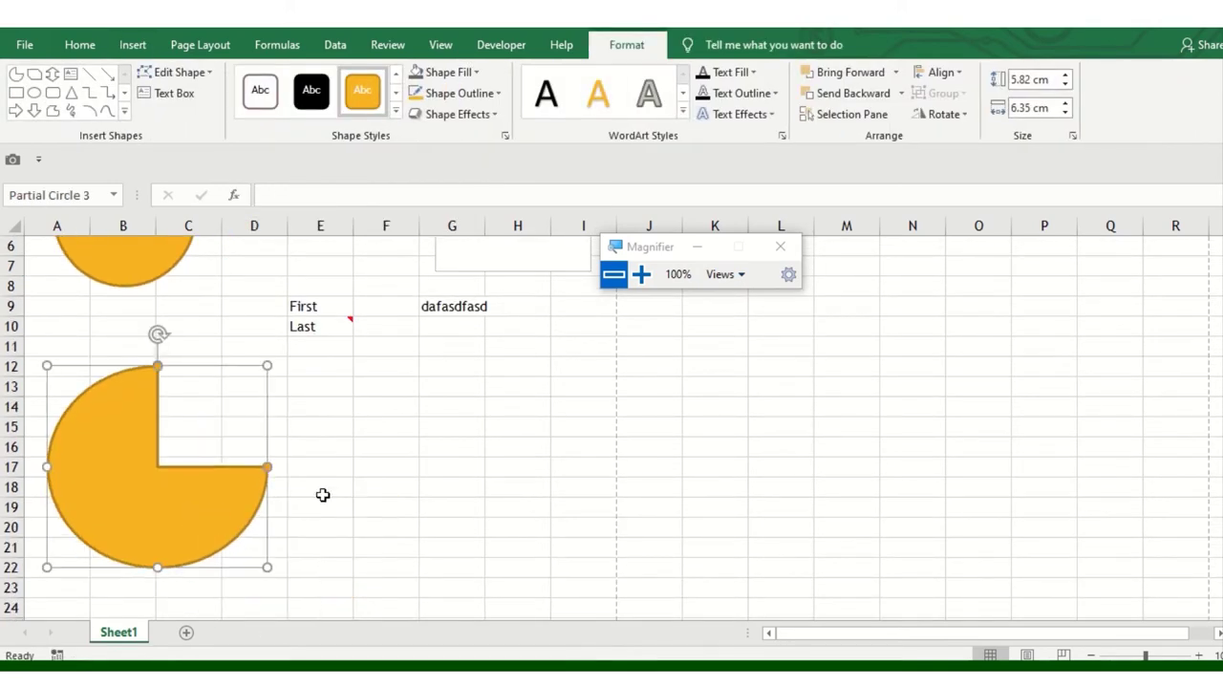
Draw a pentagon beside the pie shape
left_click(134, 45)
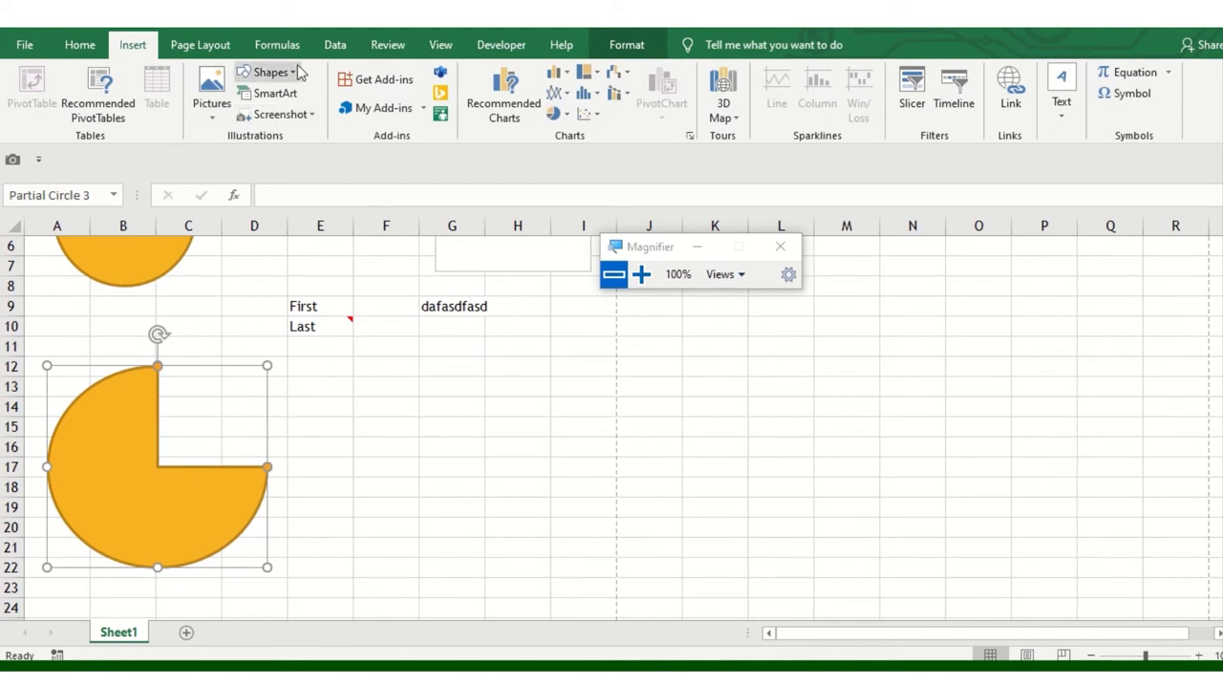
left_click(202, 45)
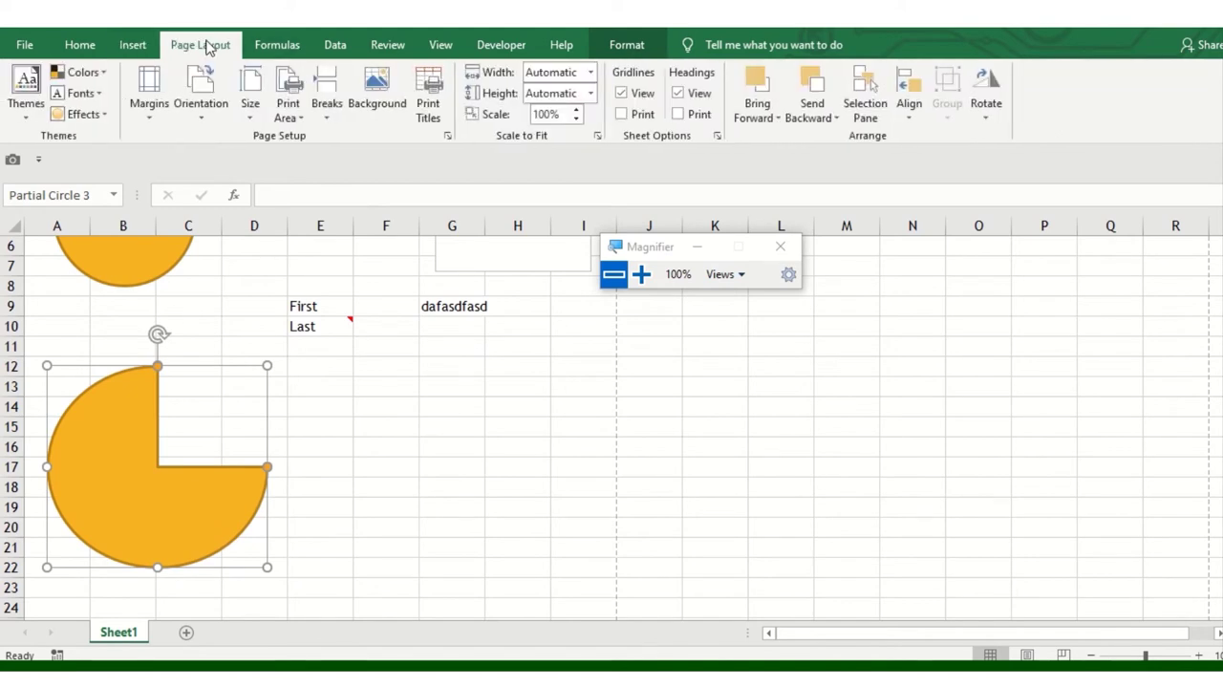
left_click(133, 45)
left_click(267, 71)
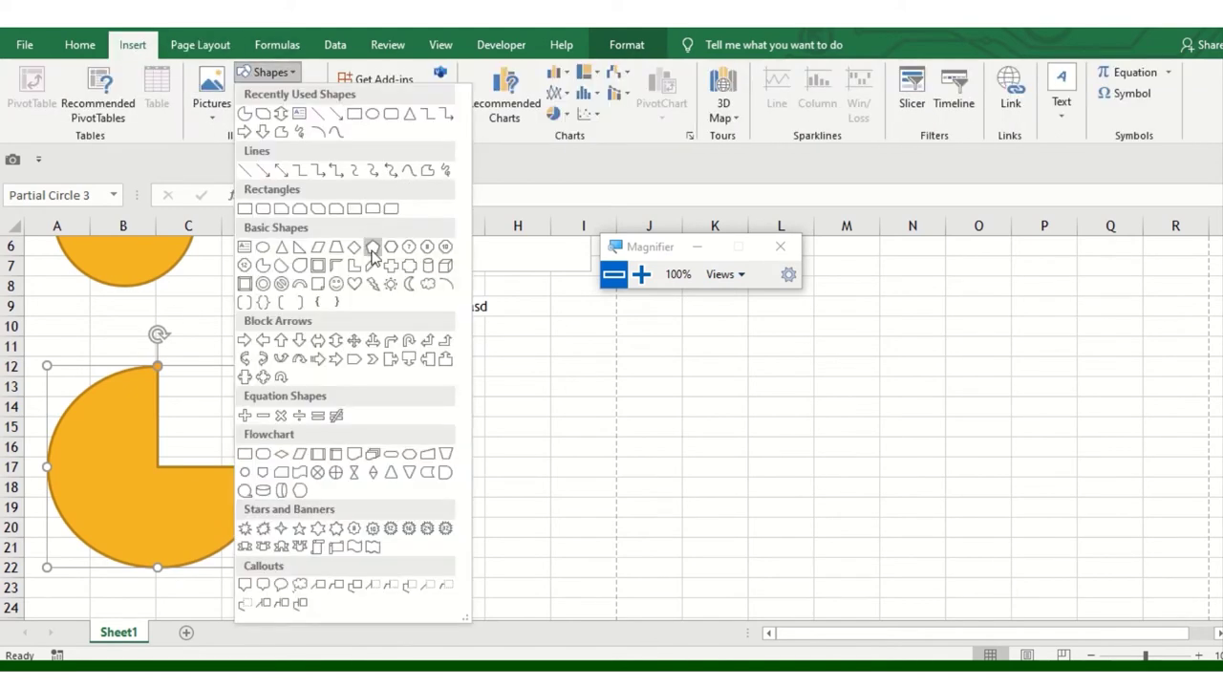
left_click(373, 248)
left_click_drag(446, 346, 606, 548)
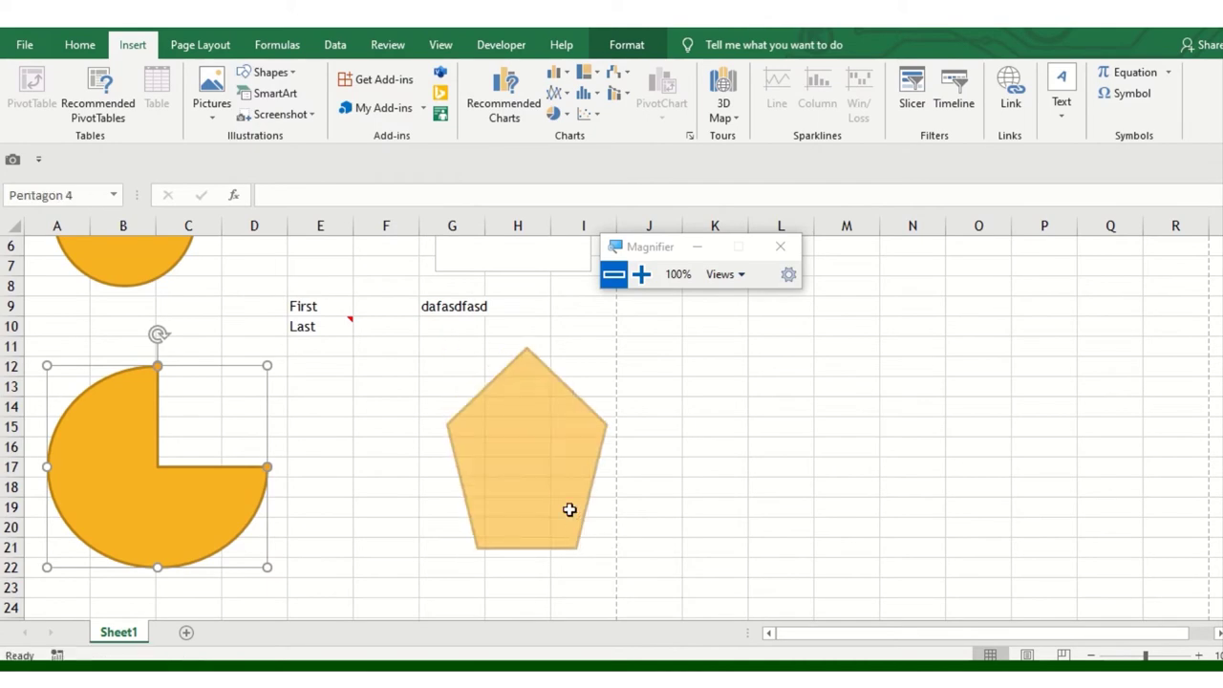
Check in print preview that all shapes fit on one page
scroll(541, 445, "up", 1)
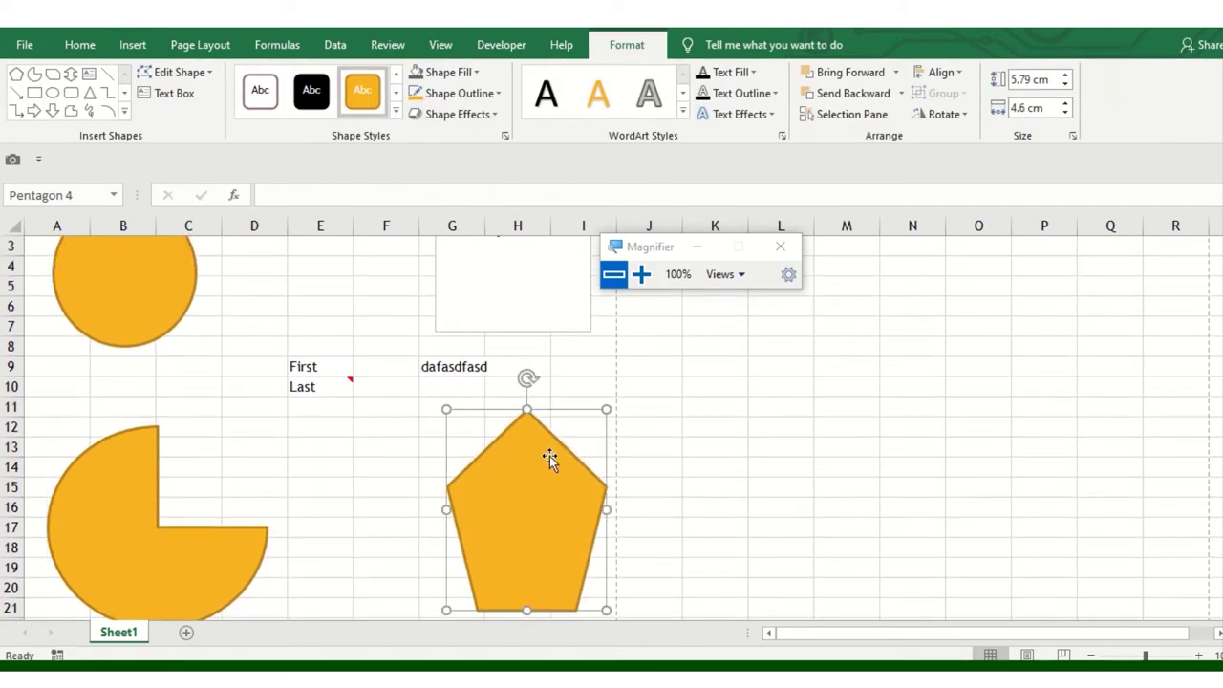
scroll(549, 456, "up", 1)
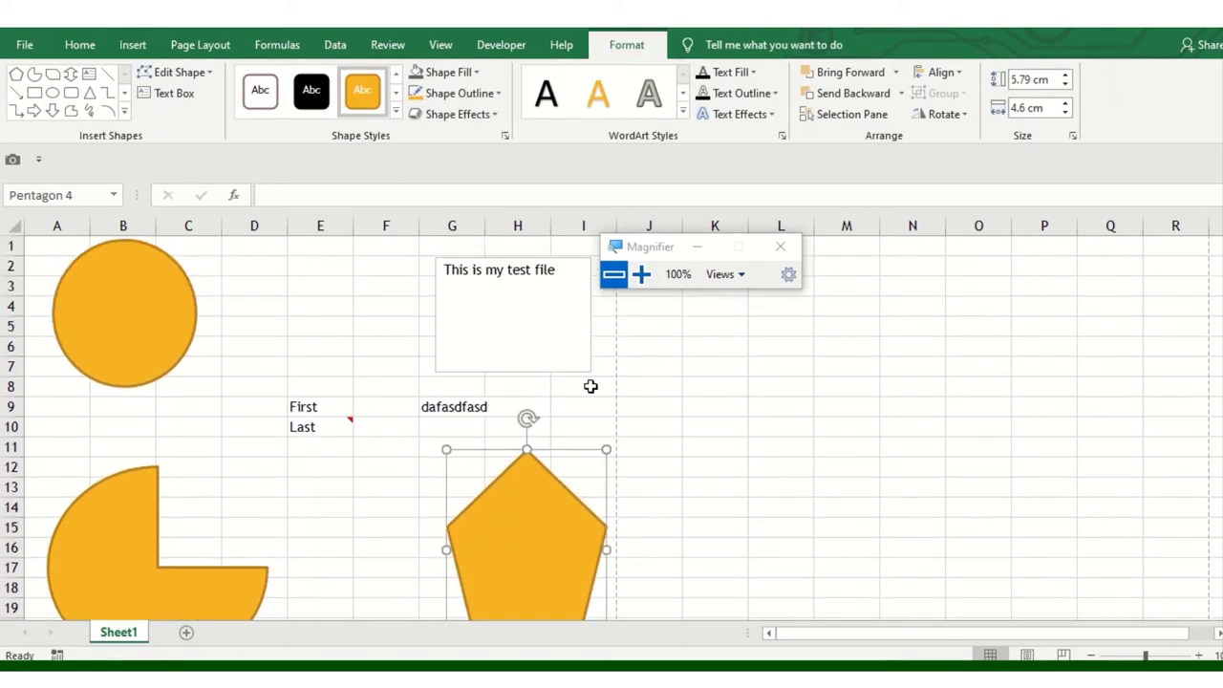
left_click(666, 389)
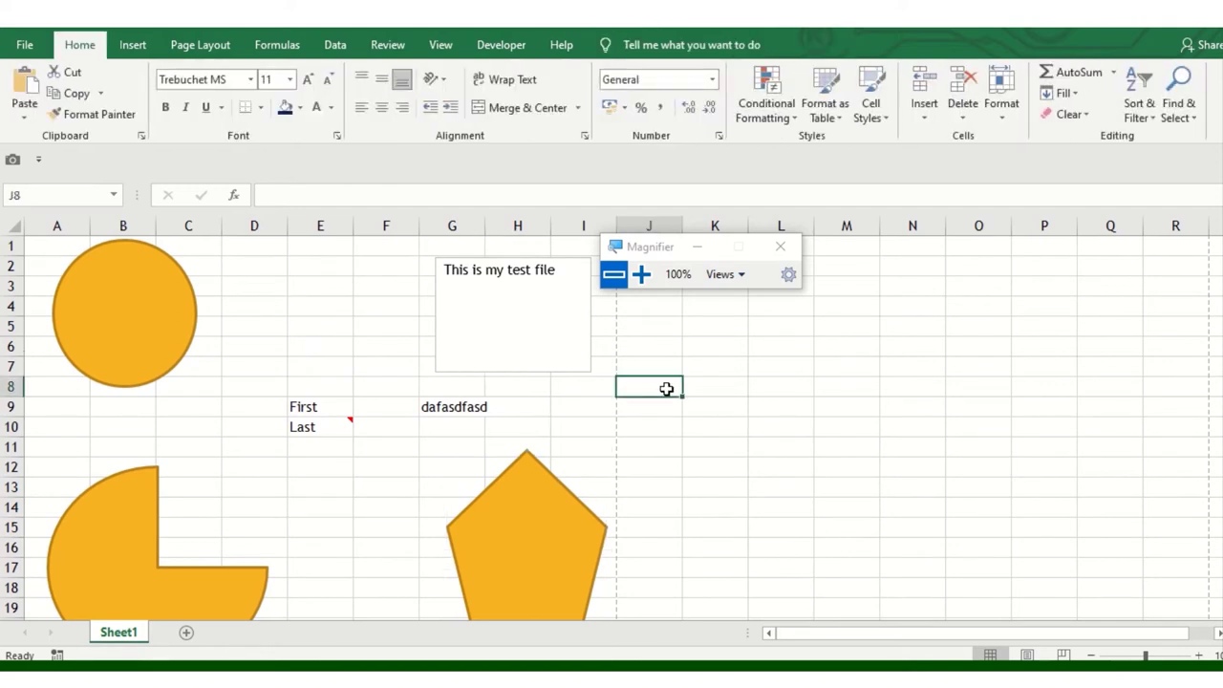
key("ctrl+p")
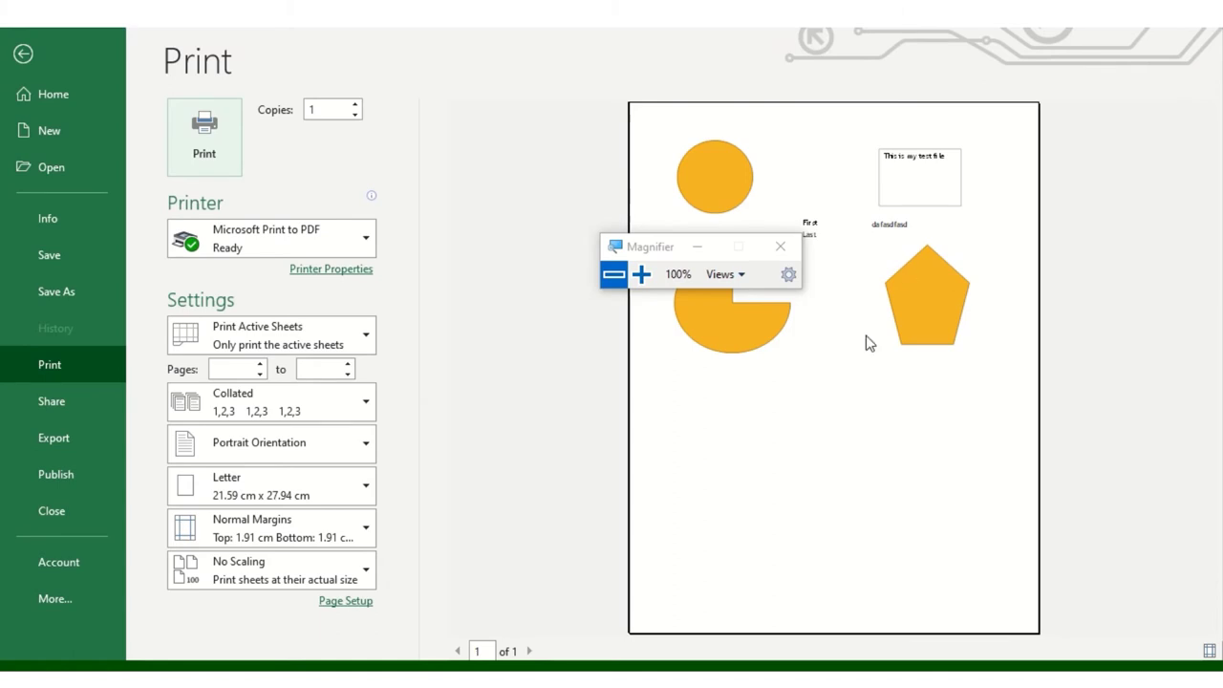
key("Escape")
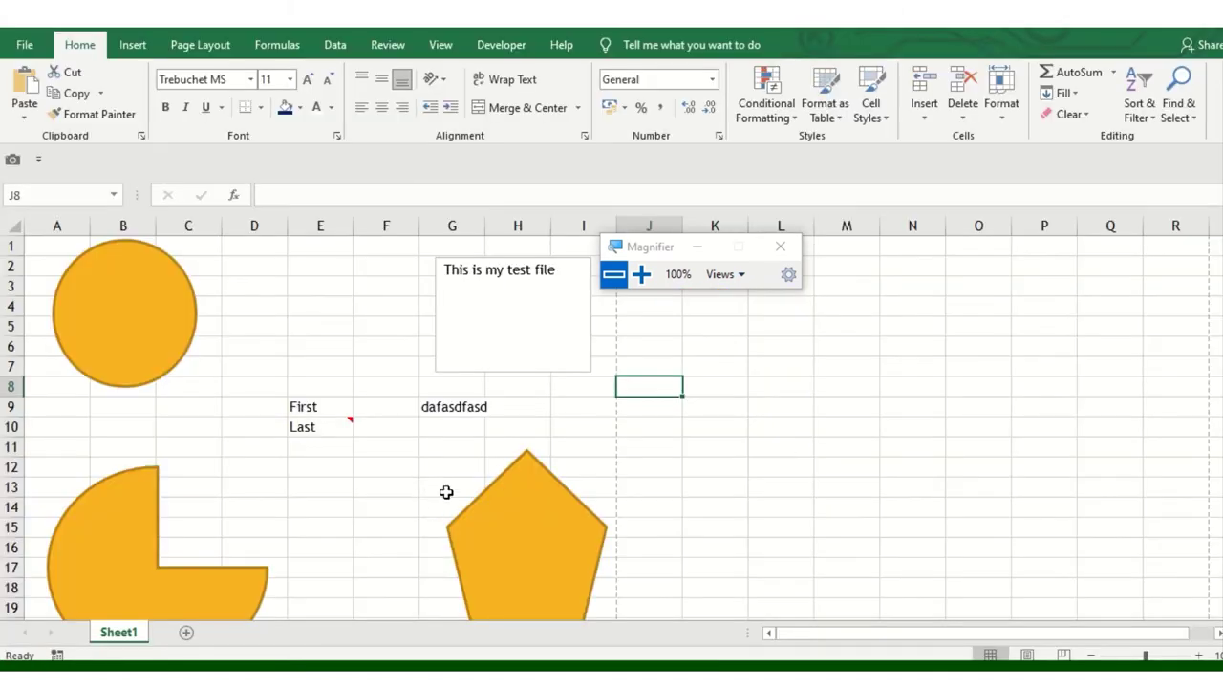
Select the circle, text box, pie shape and pentagon in turn, then deselect
left_click(144, 327)
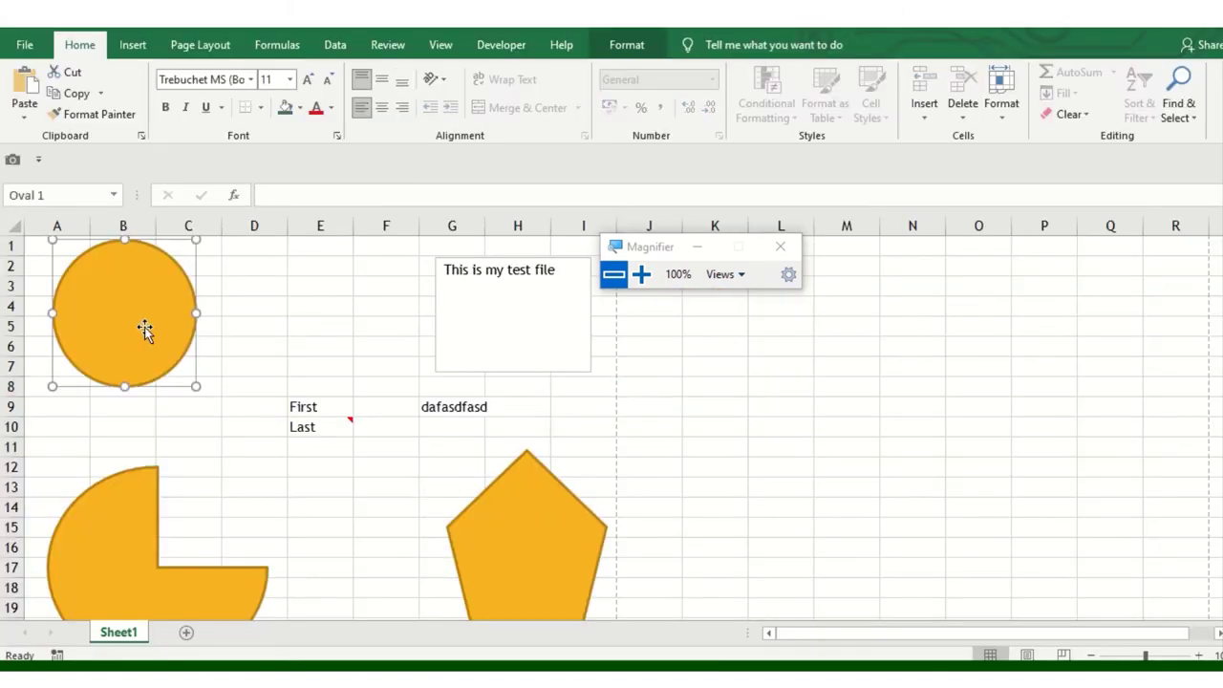
left_click(468, 256)
left_click(142, 526)
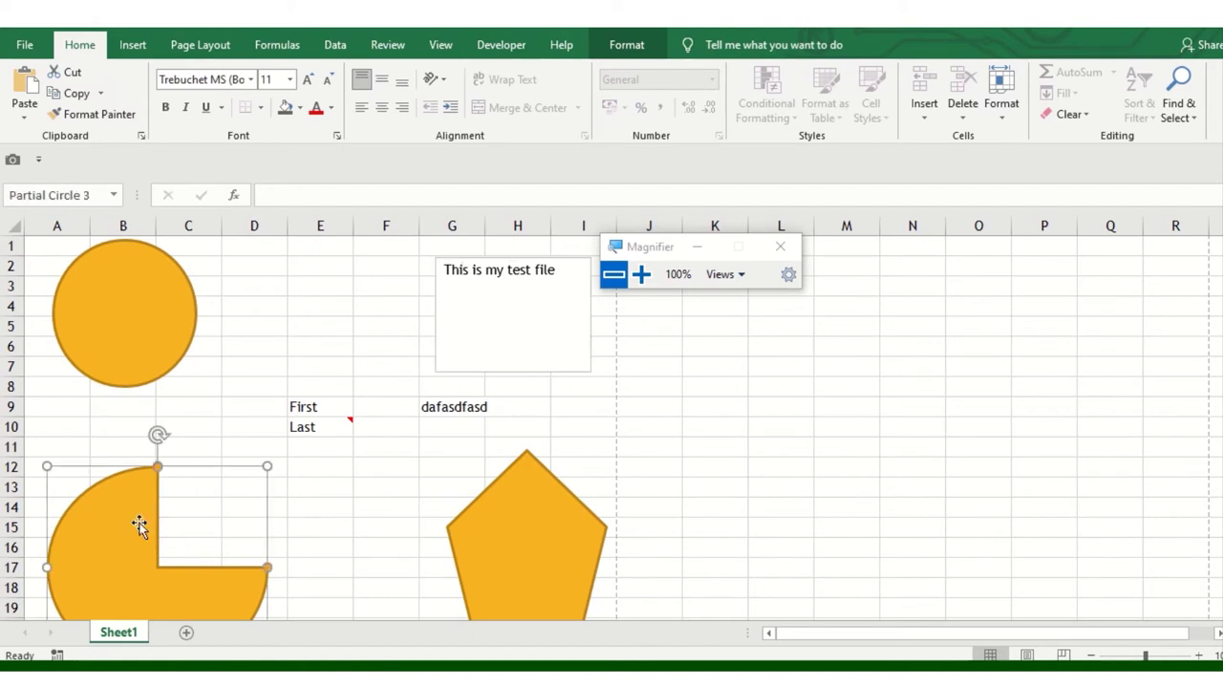
left_click(521, 534)
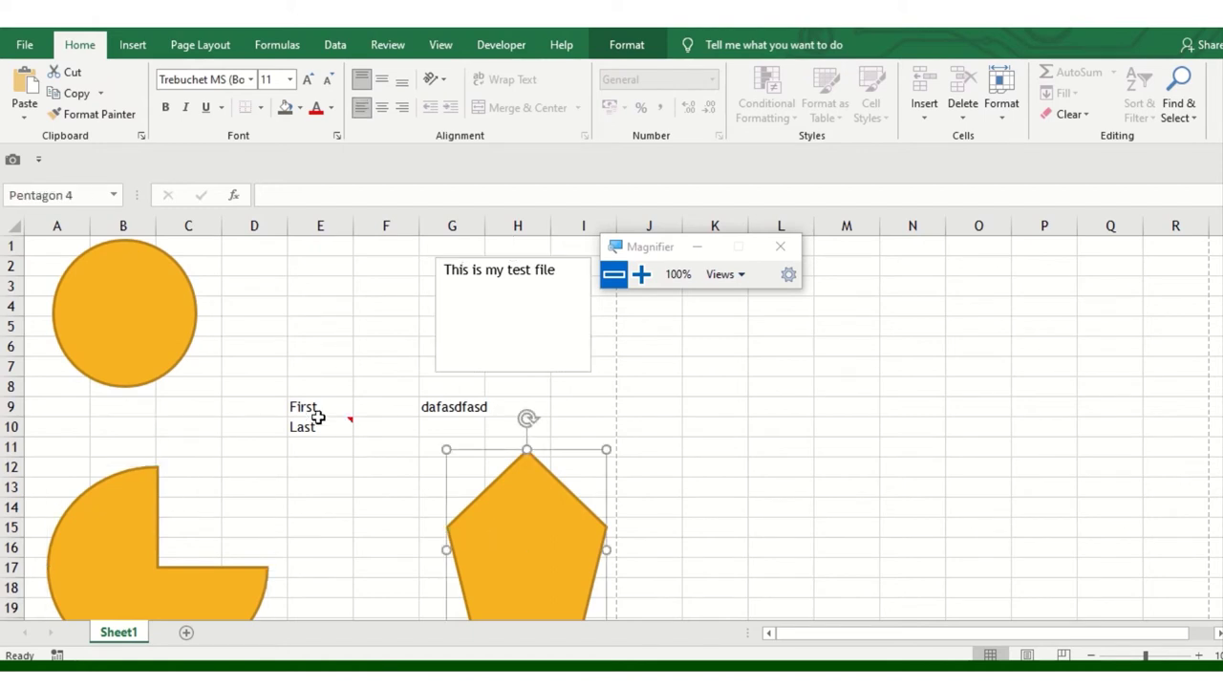
mouse_move(302, 427)
left_click(336, 544)
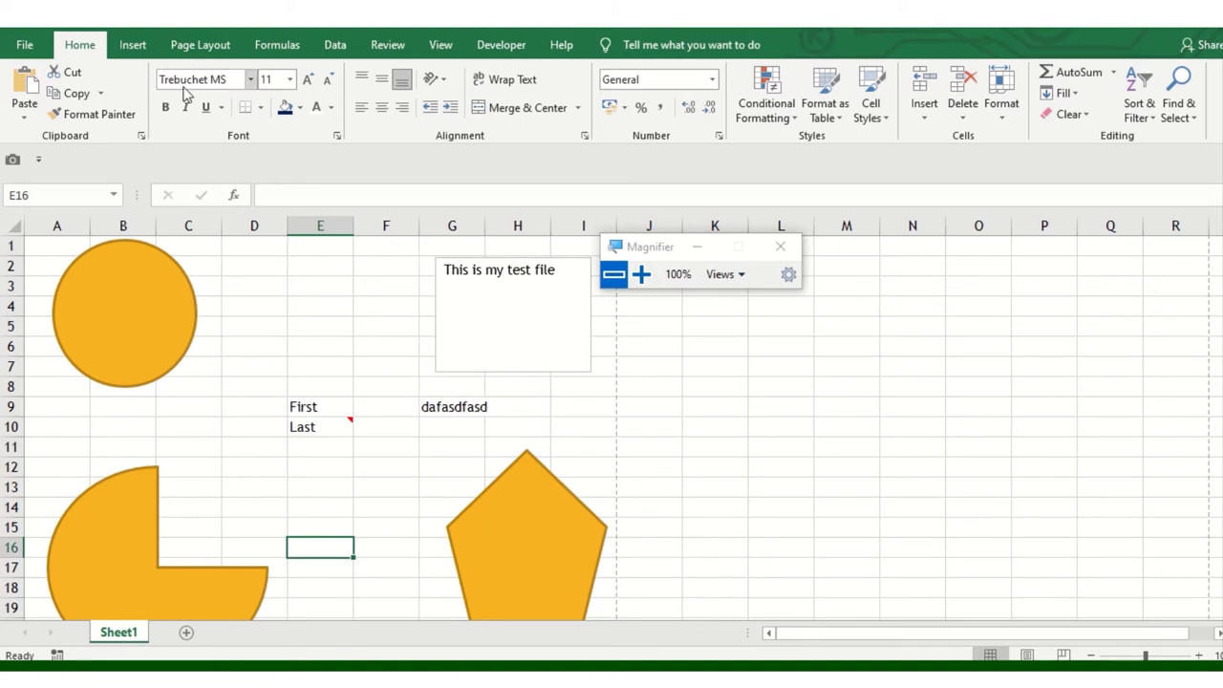
Insert a page break above row 9
left_click(145, 48)
left_click(198, 45)
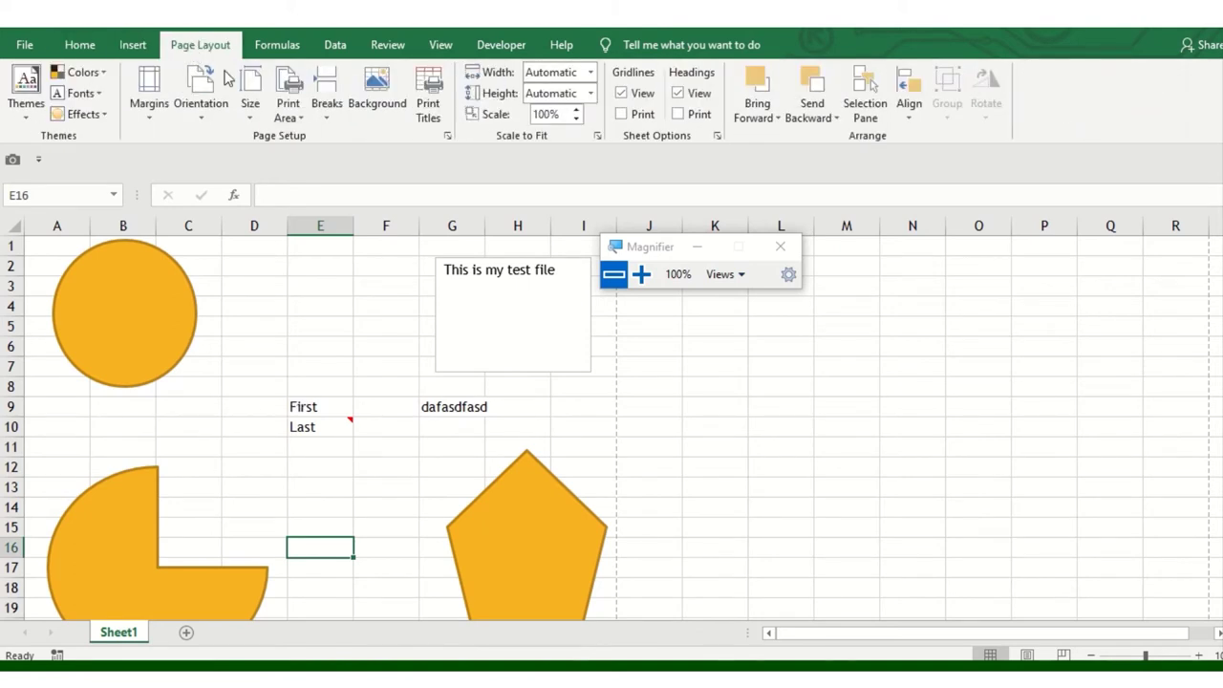
left_click(72, 363)
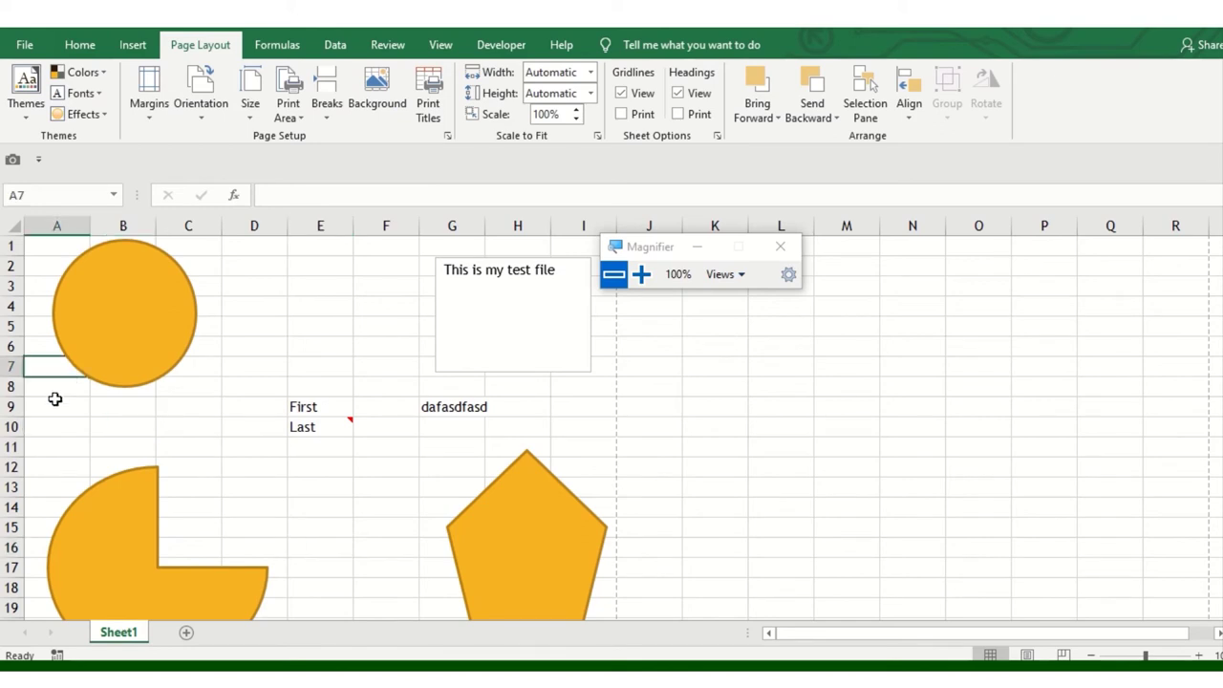
left_click(53, 386)
left_click(10, 406)
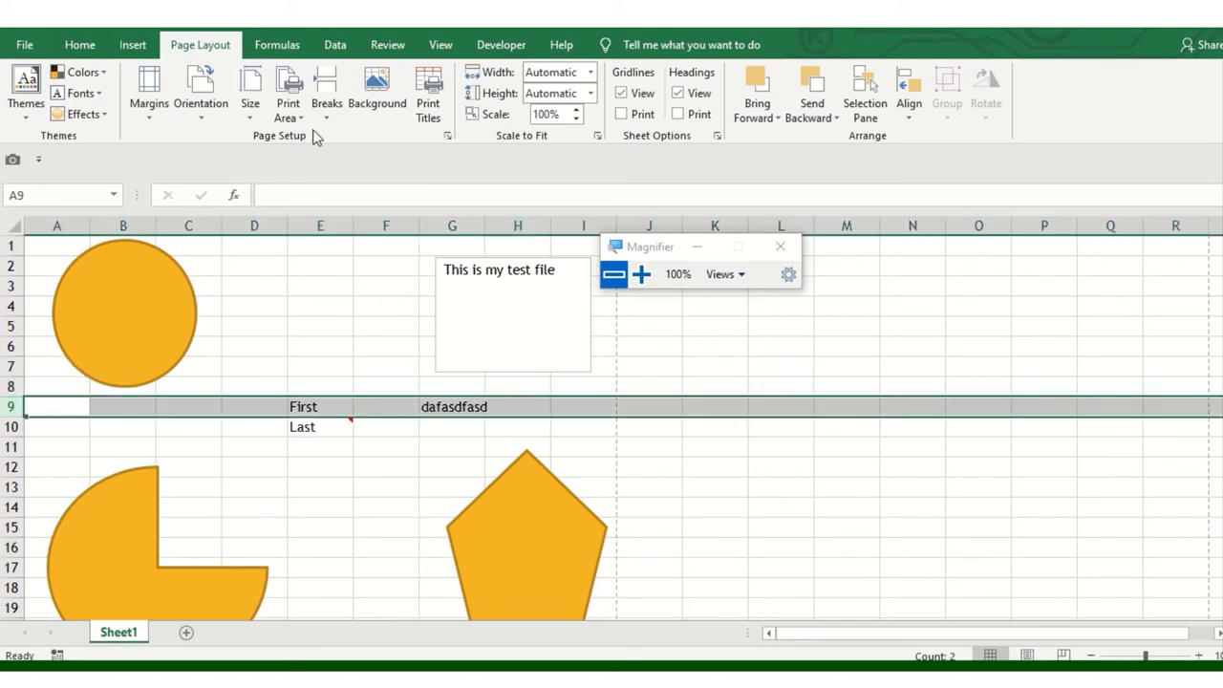
left_click(327, 109)
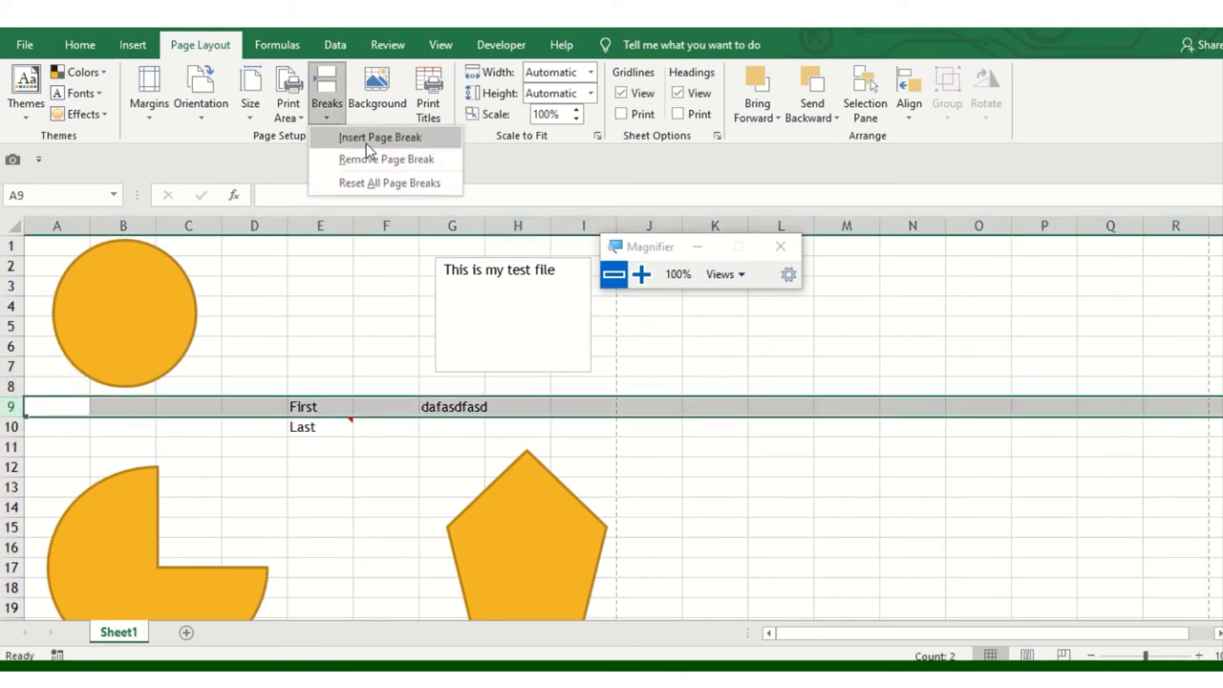
left_click(366, 140)
Insert a page break before column F
left_click(394, 229)
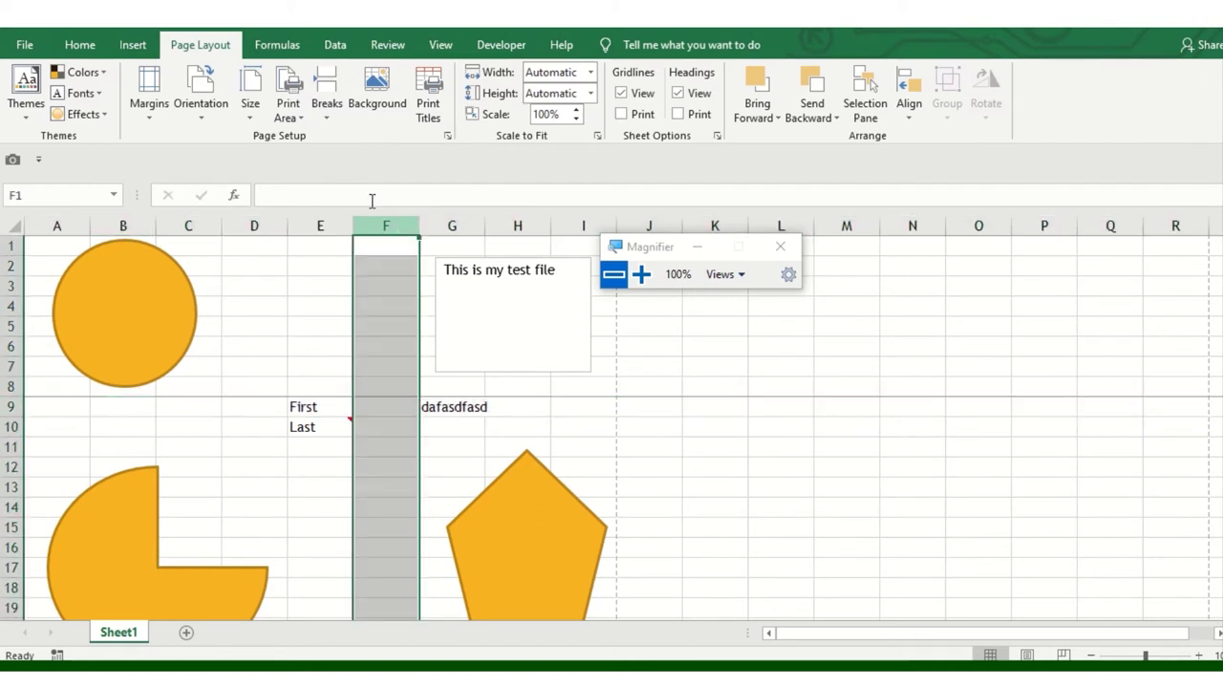
left_click(327, 105)
left_click(372, 141)
scroll(153, 511, "down", 2)
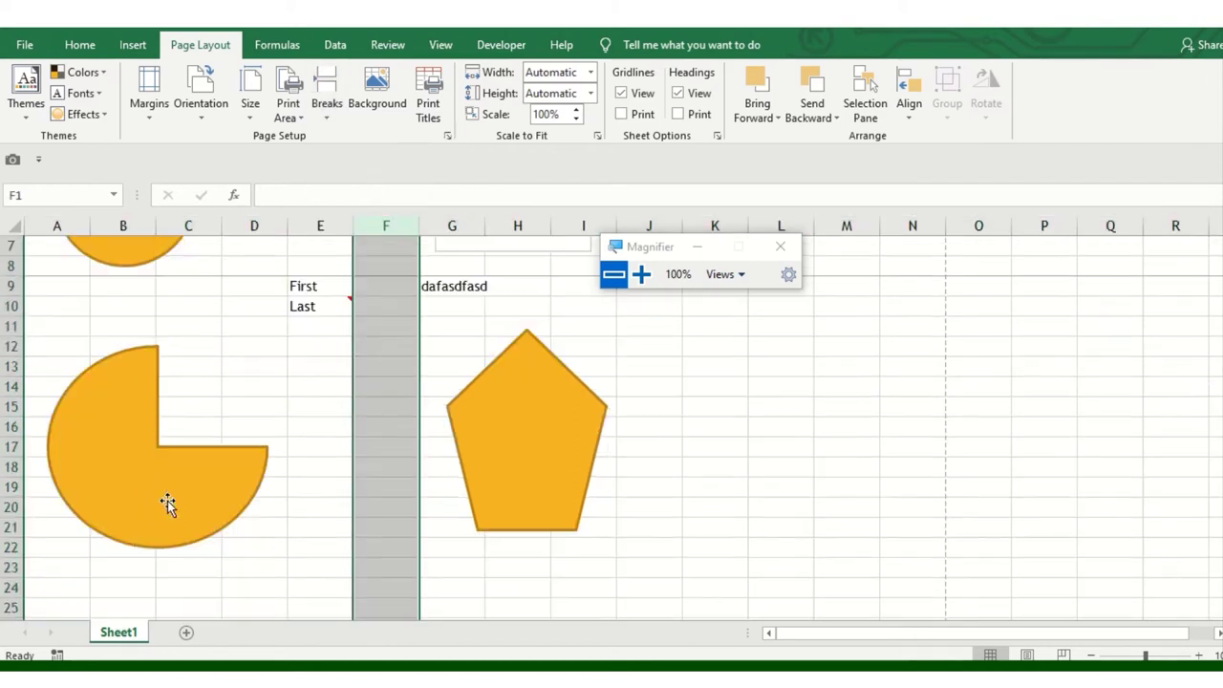
left_click(423, 351)
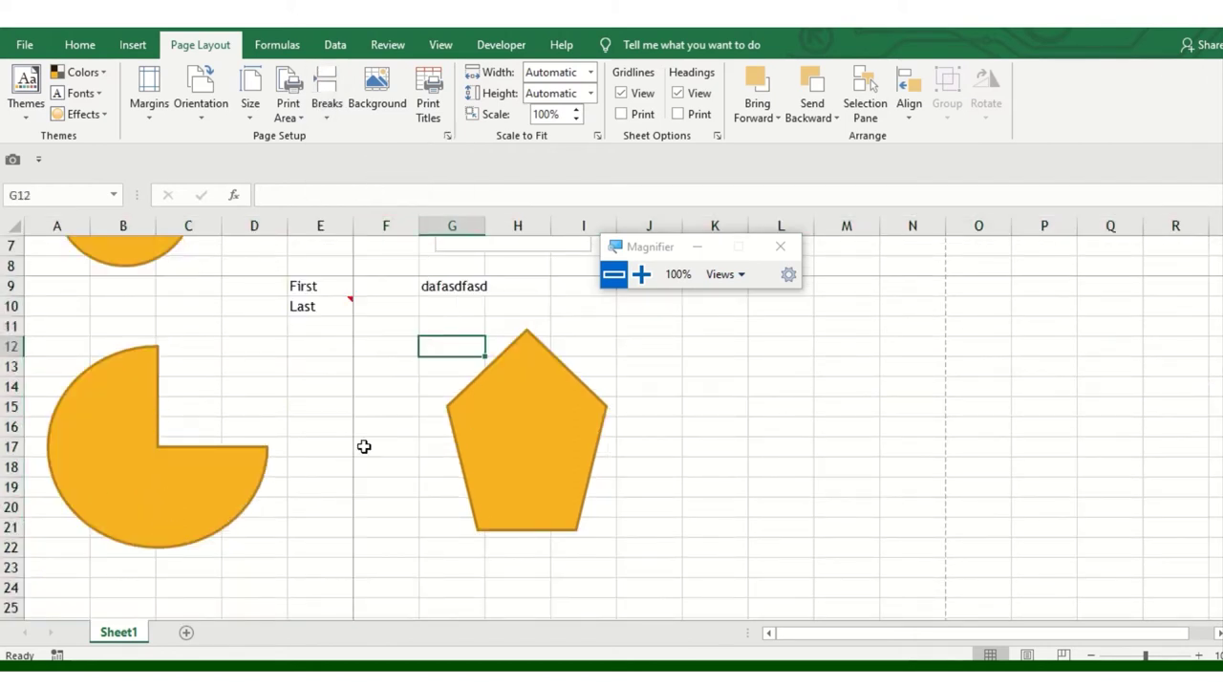
scroll(418, 436, "up", 2)
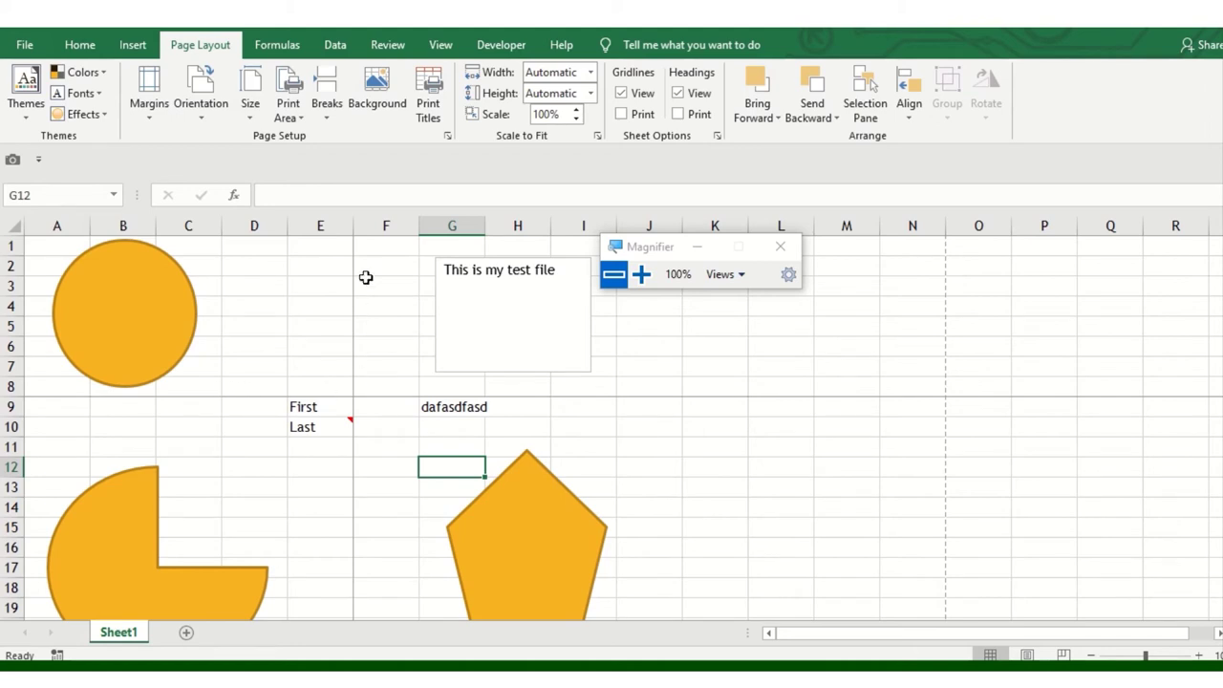
left_click(315, 343)
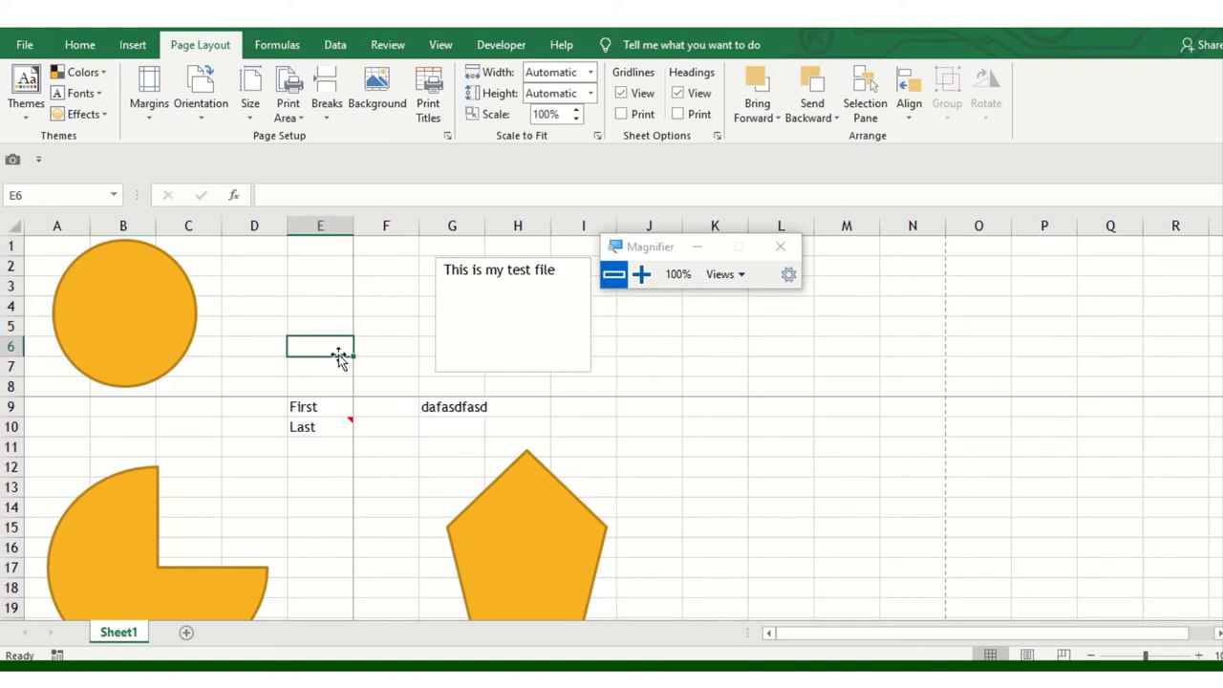
Step the print preview from page 1 to page 4 of 4, then Esc back
key("ctrl+p")
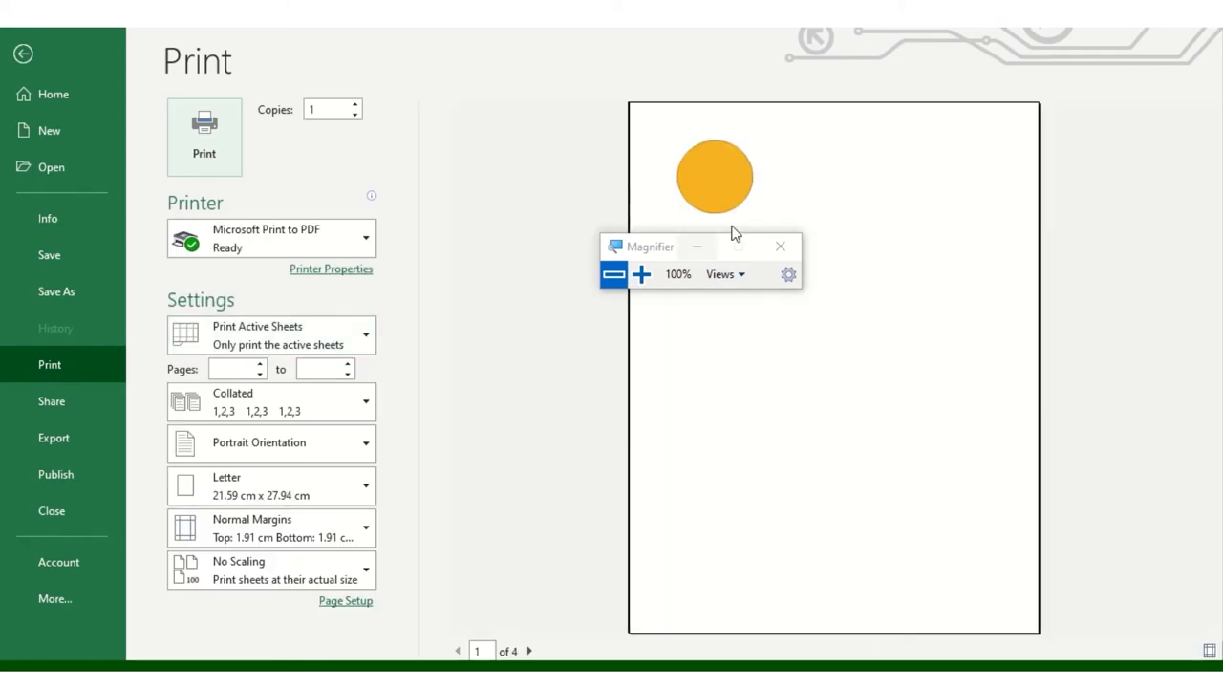
mouse_move(654, 245)
left_mouse_down()
mouse_move(413, 174)
mouse_move(388, 144)
left_mouse_up()
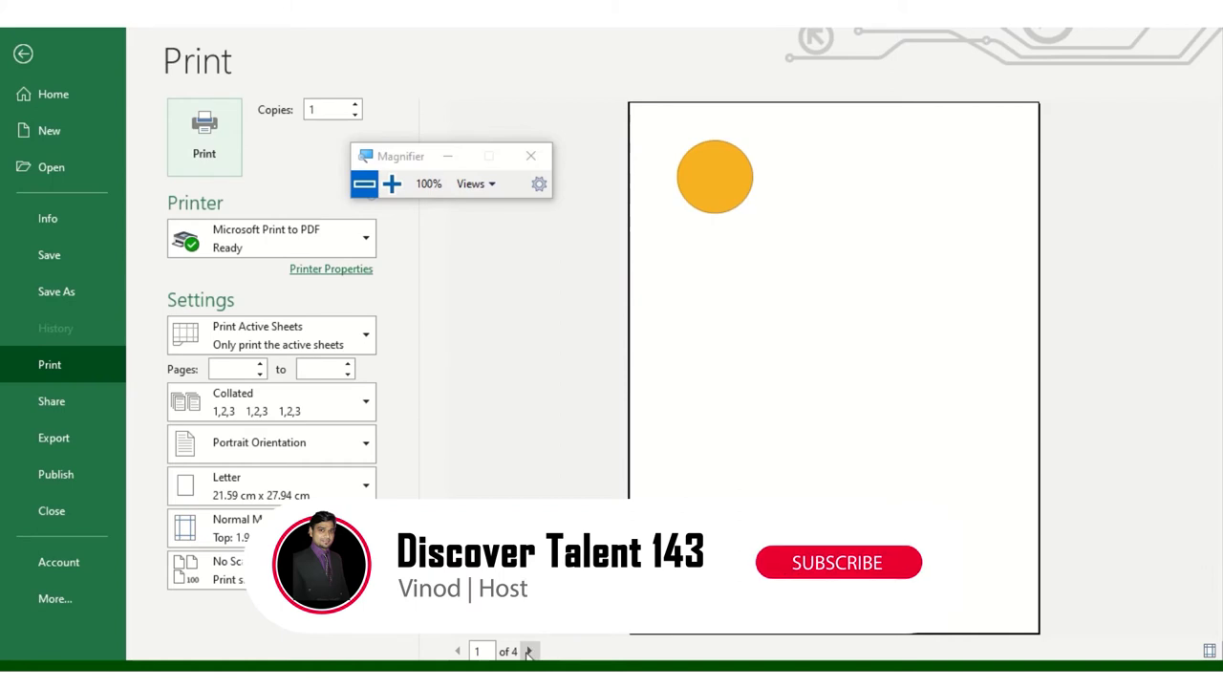
left_click(391, 183)
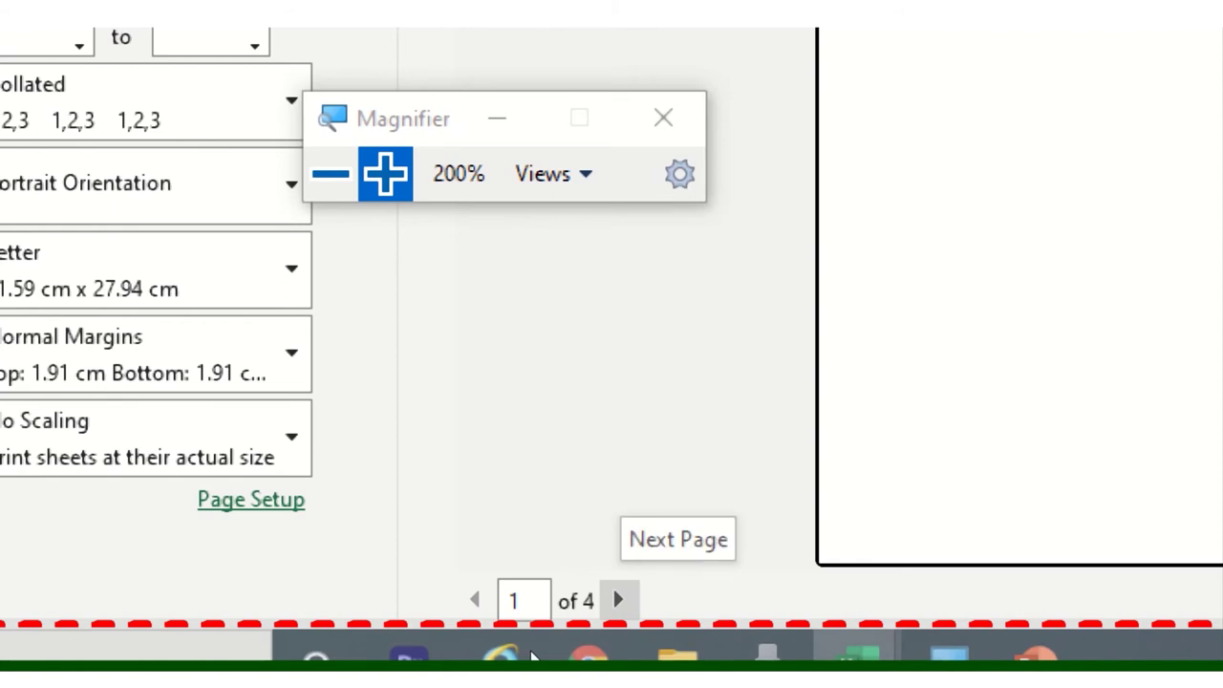
key("super+minus")
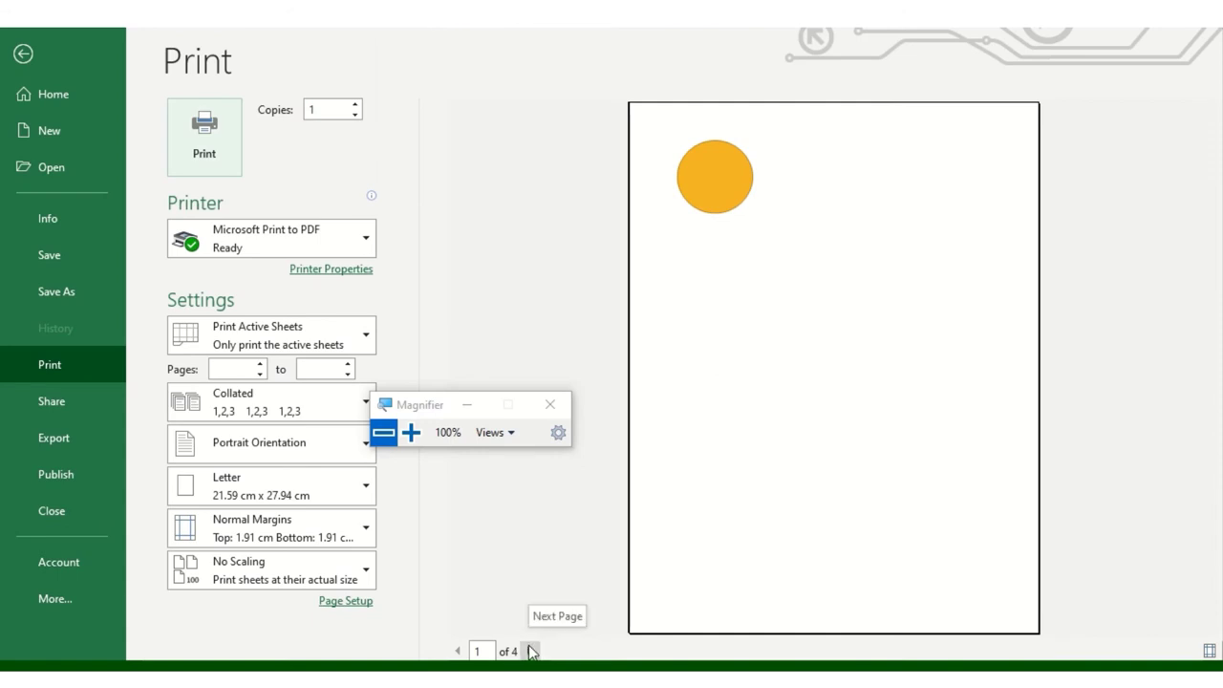
left_click(532, 651)
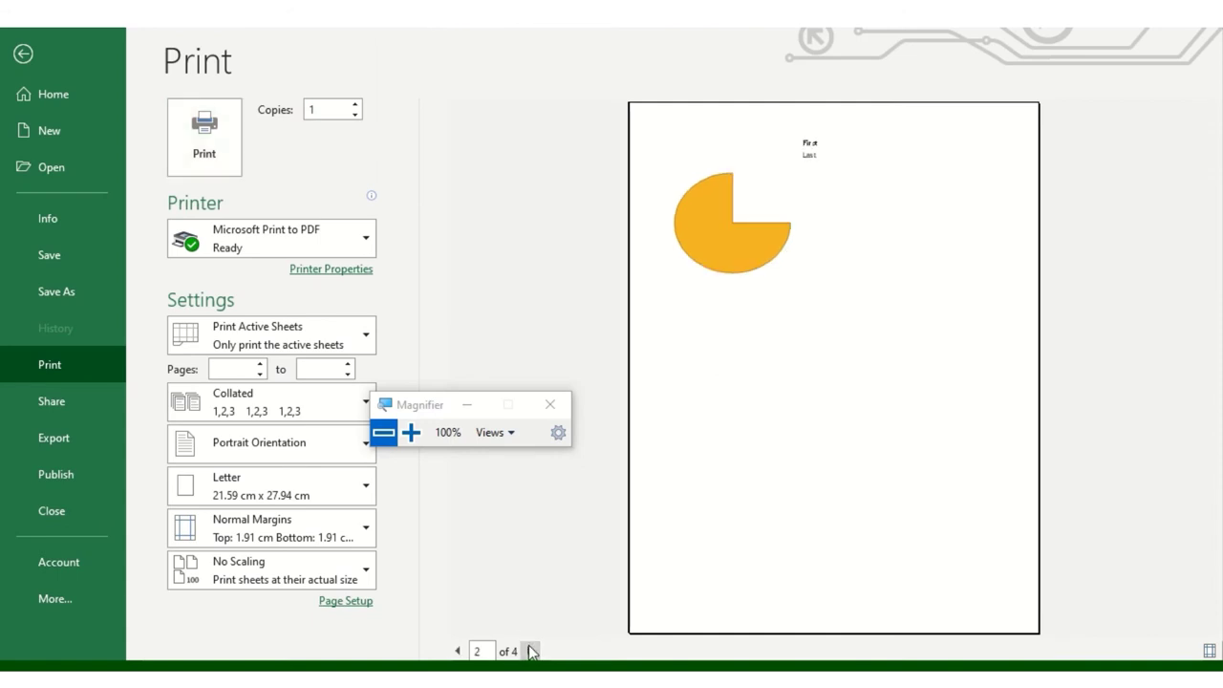
left_click(532, 651)
left_click(532, 651)
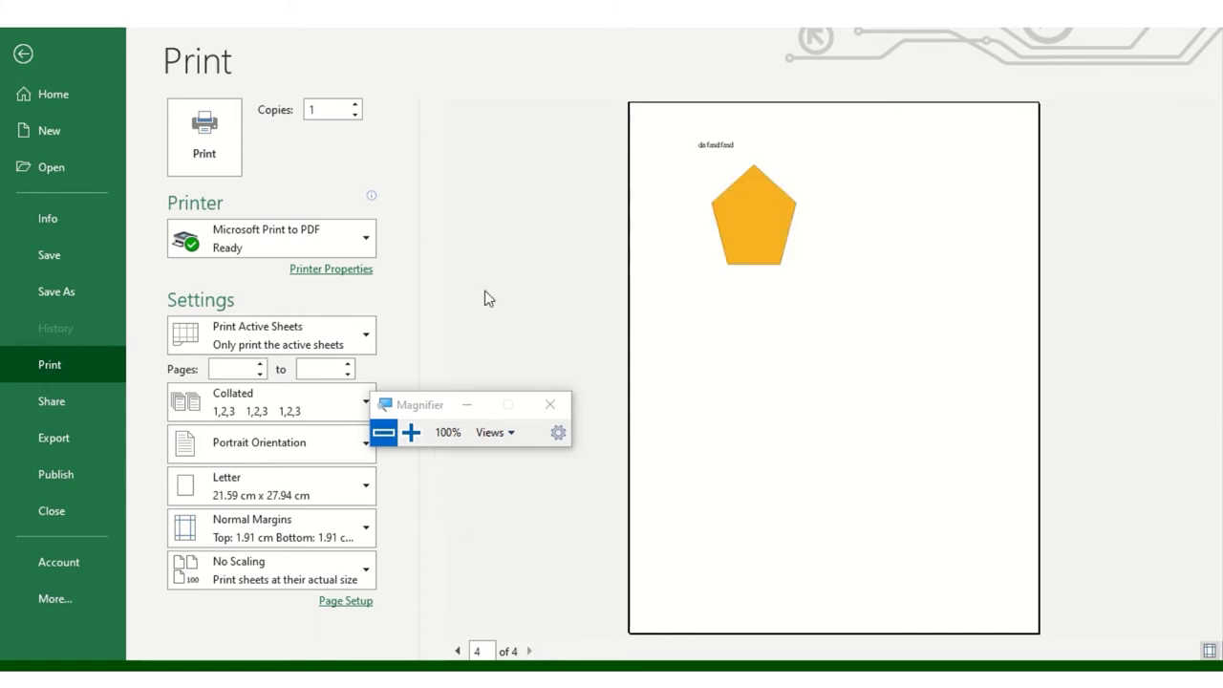
key("Escape")
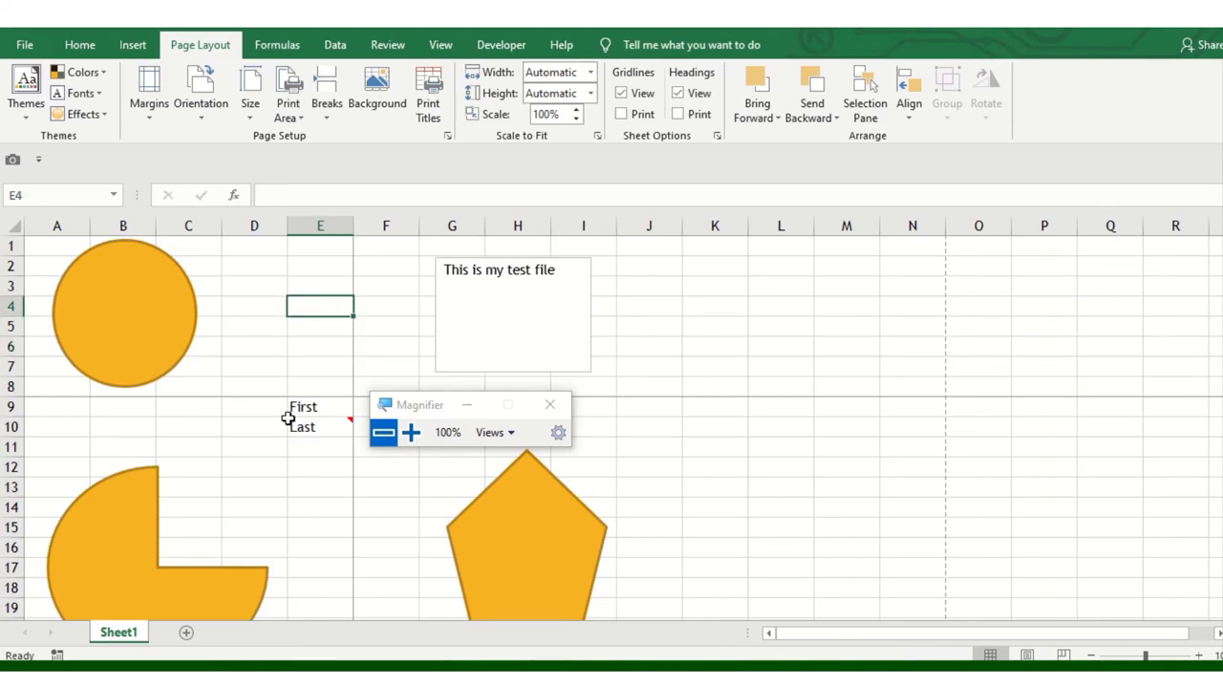
Reset all page breaks from Page Layout's Breaks menu
scroll(253, 448, "down", 1)
scroll(256, 439, "up", 1)
left_click(329, 115)
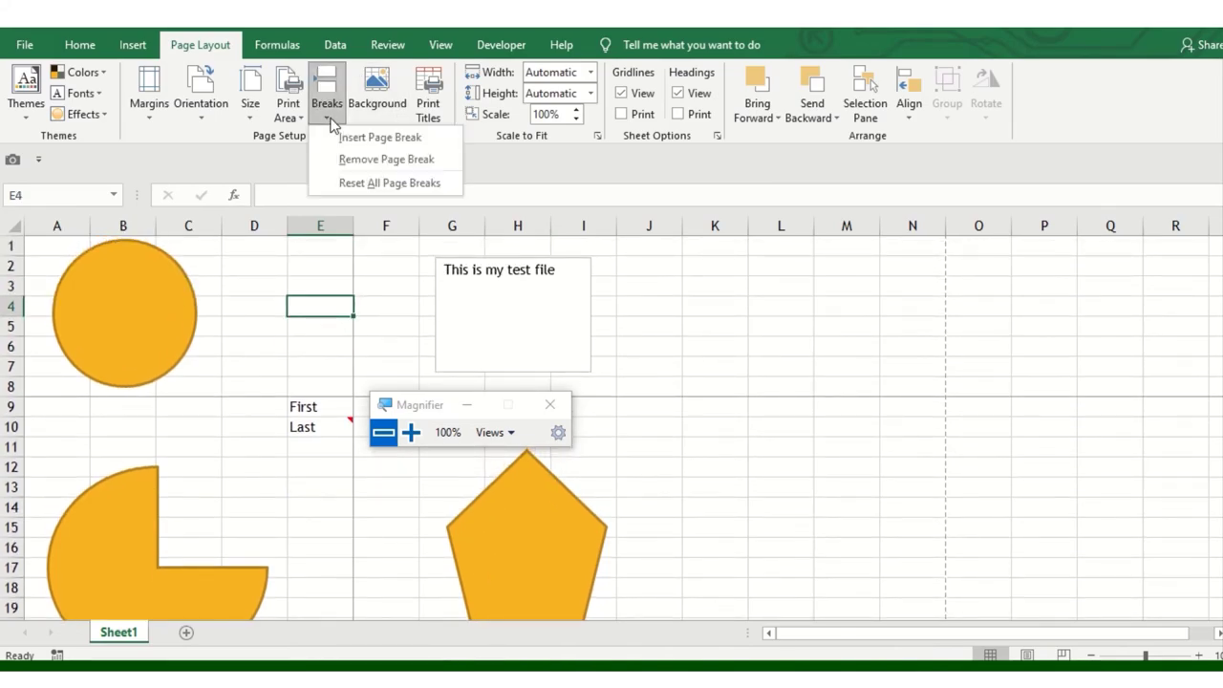
left_click(379, 183)
left_click(370, 330)
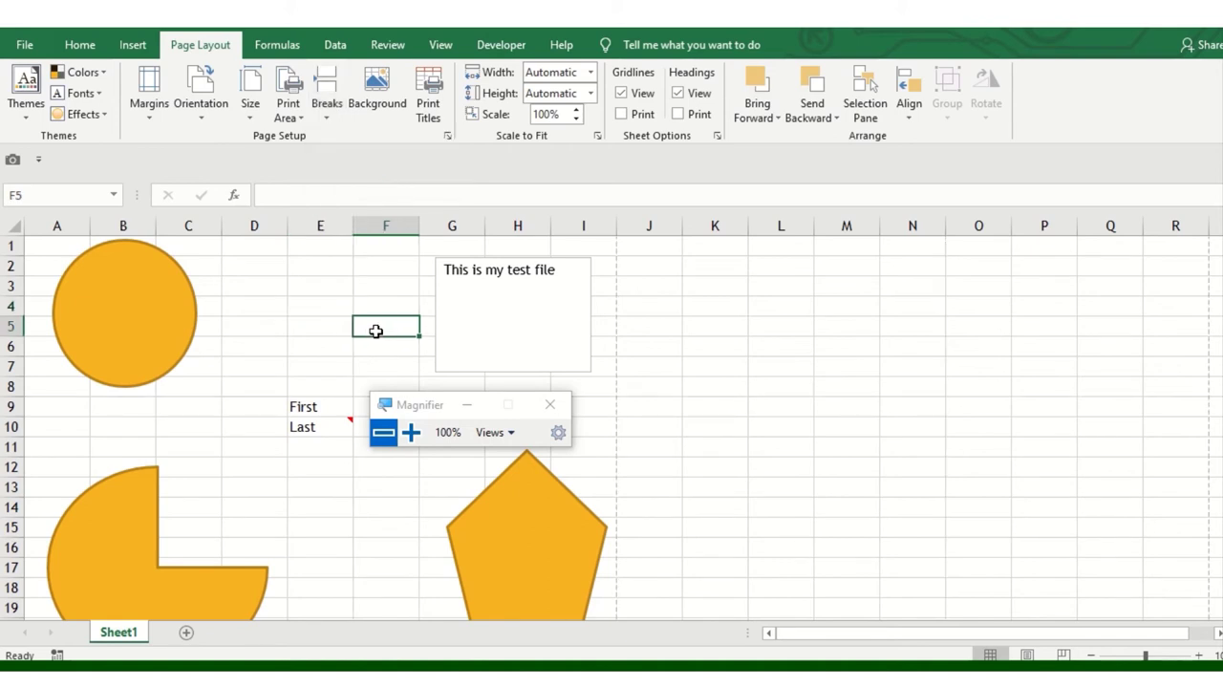
Confirm the one-page print preview, then return to the worksheet
key("ctrl+p")
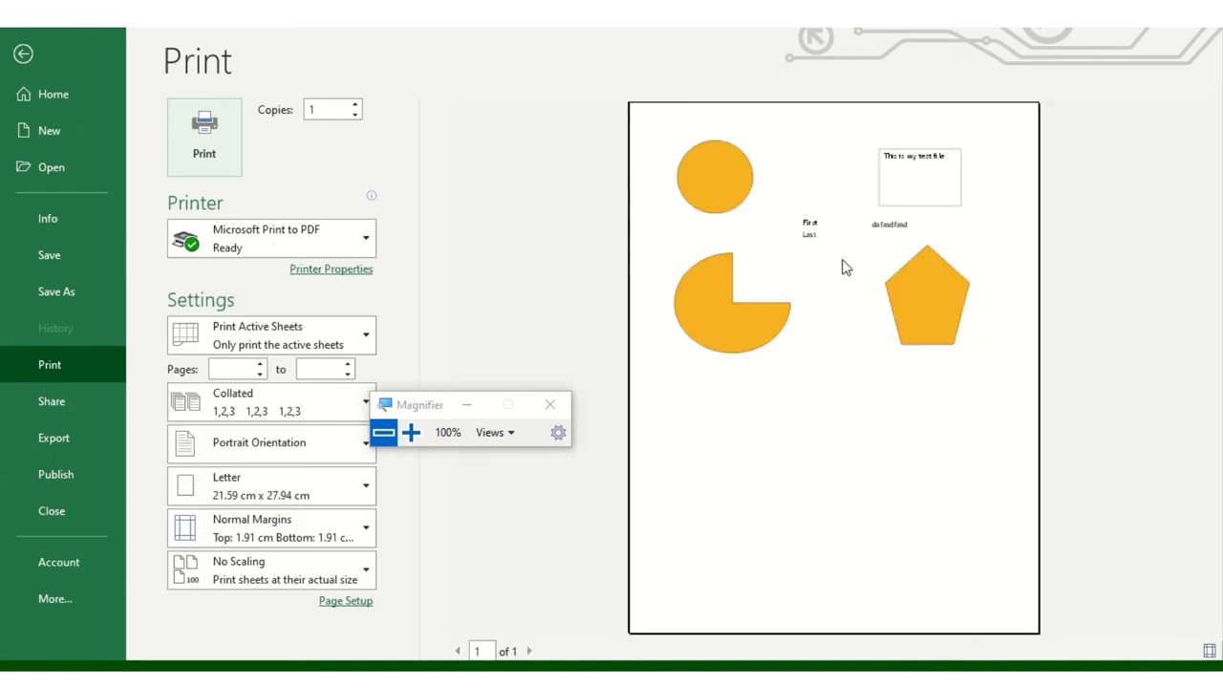
key("Escape")
left_click(504, 309)
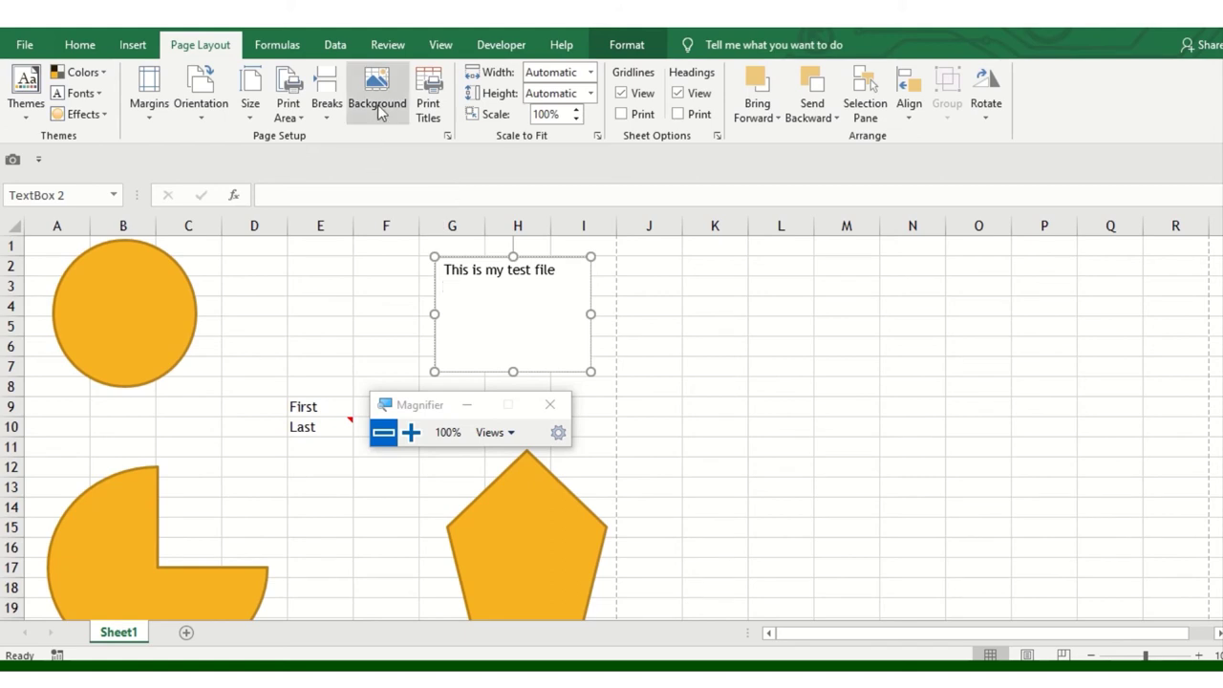
left_click(322, 293)
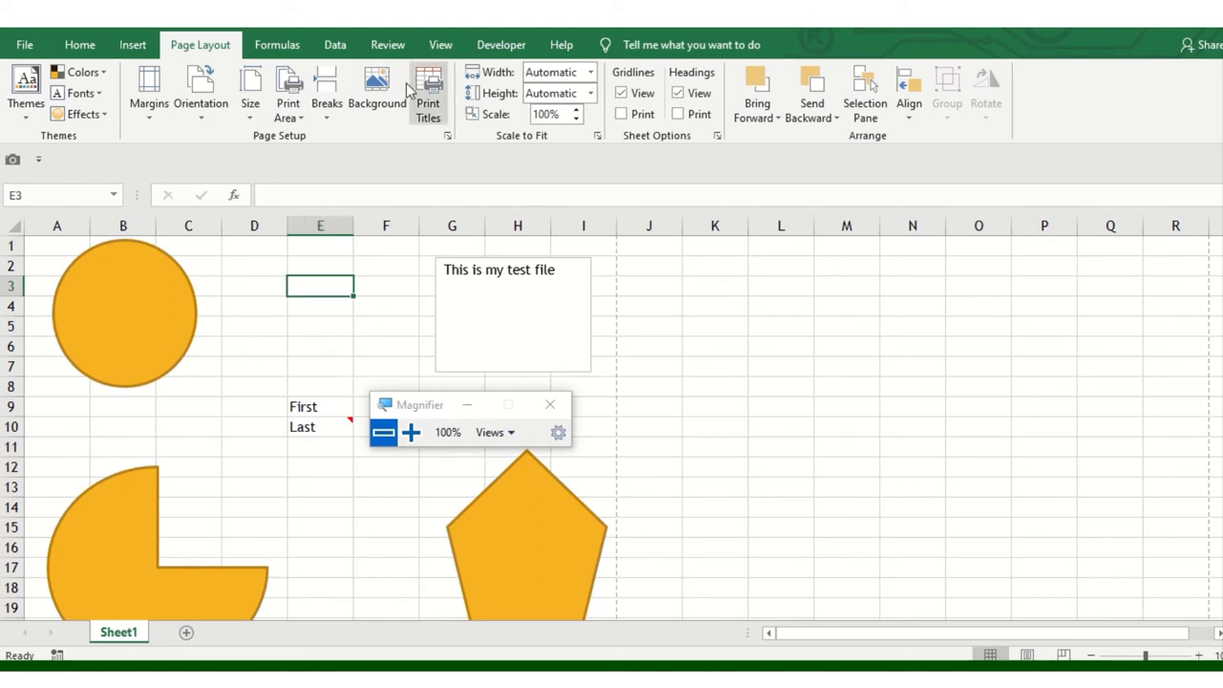
left_click(379, 95)
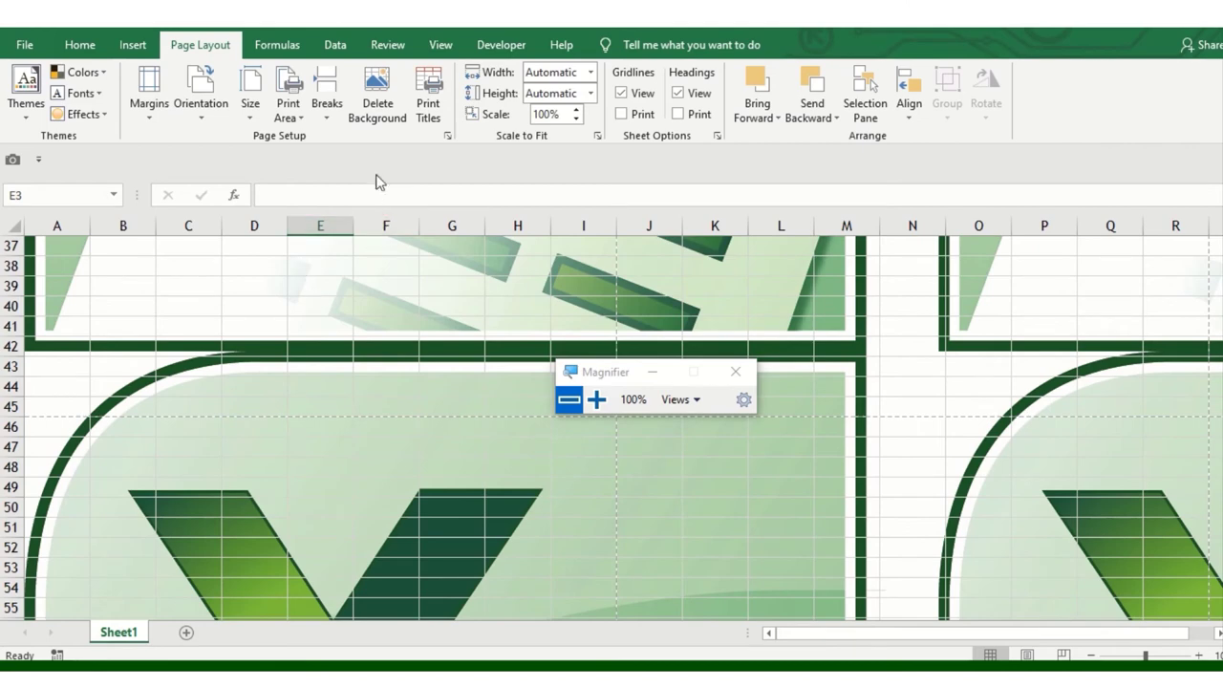
left_click(382, 91)
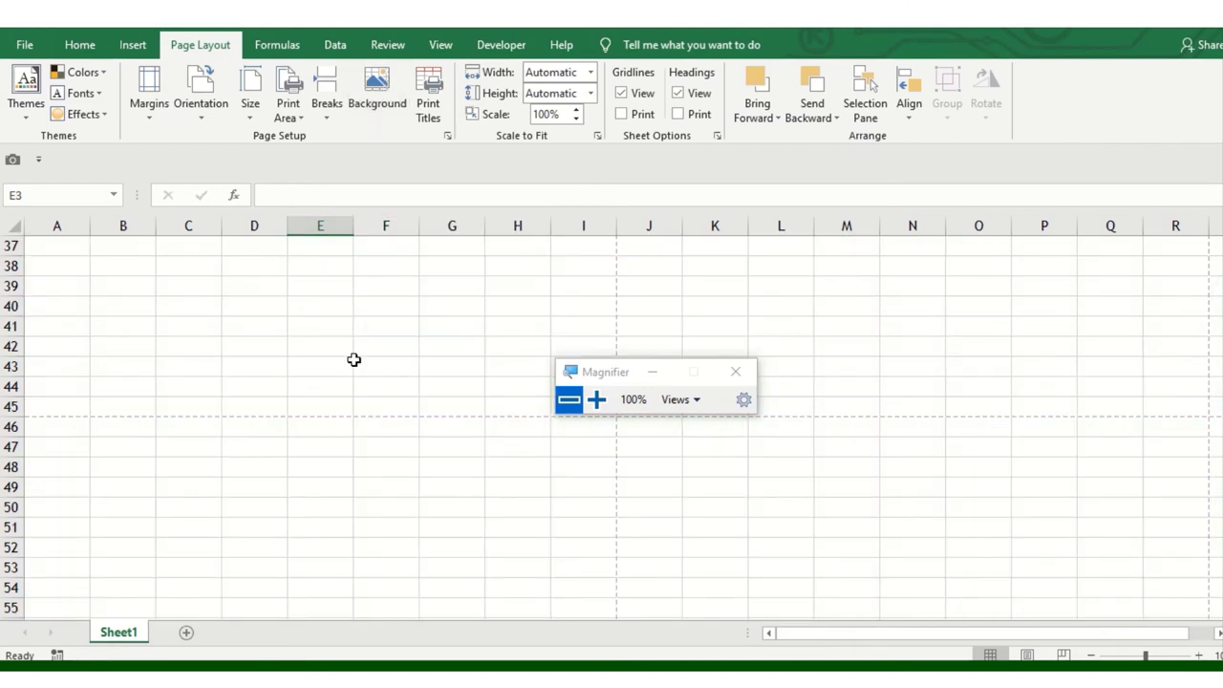
scroll(353, 359, "up", 5)
scroll(235, 349, "up", 7)
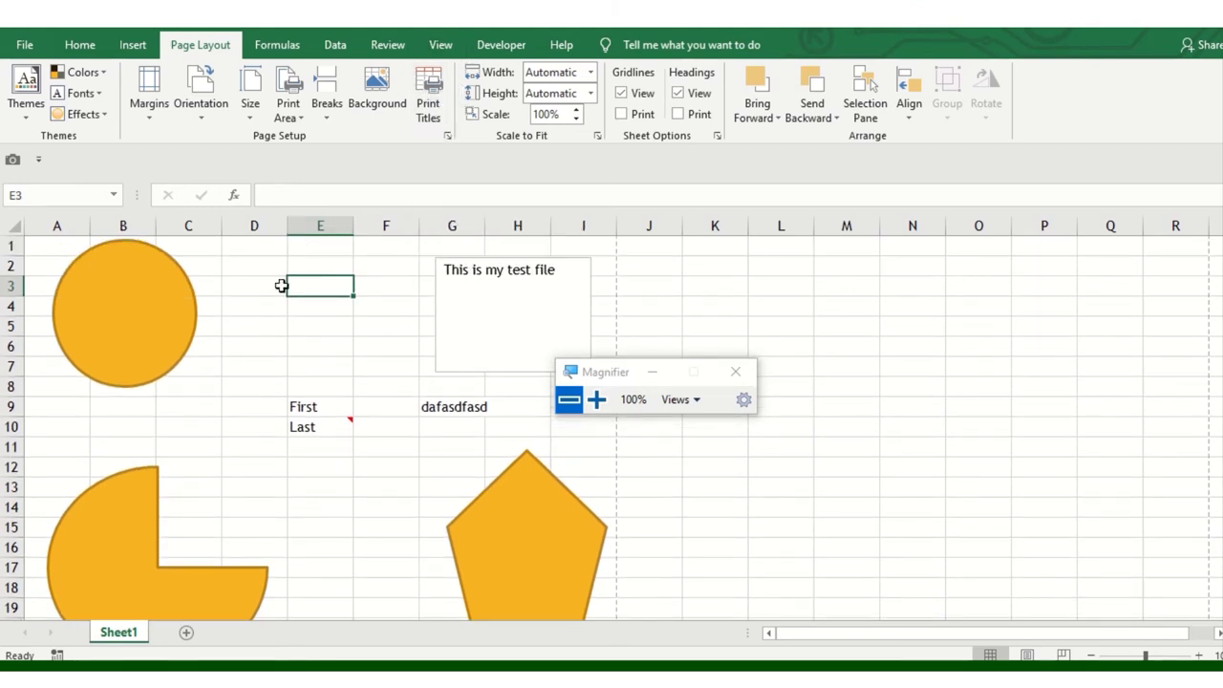
Insert a page break above row 9
left_click(10, 386)
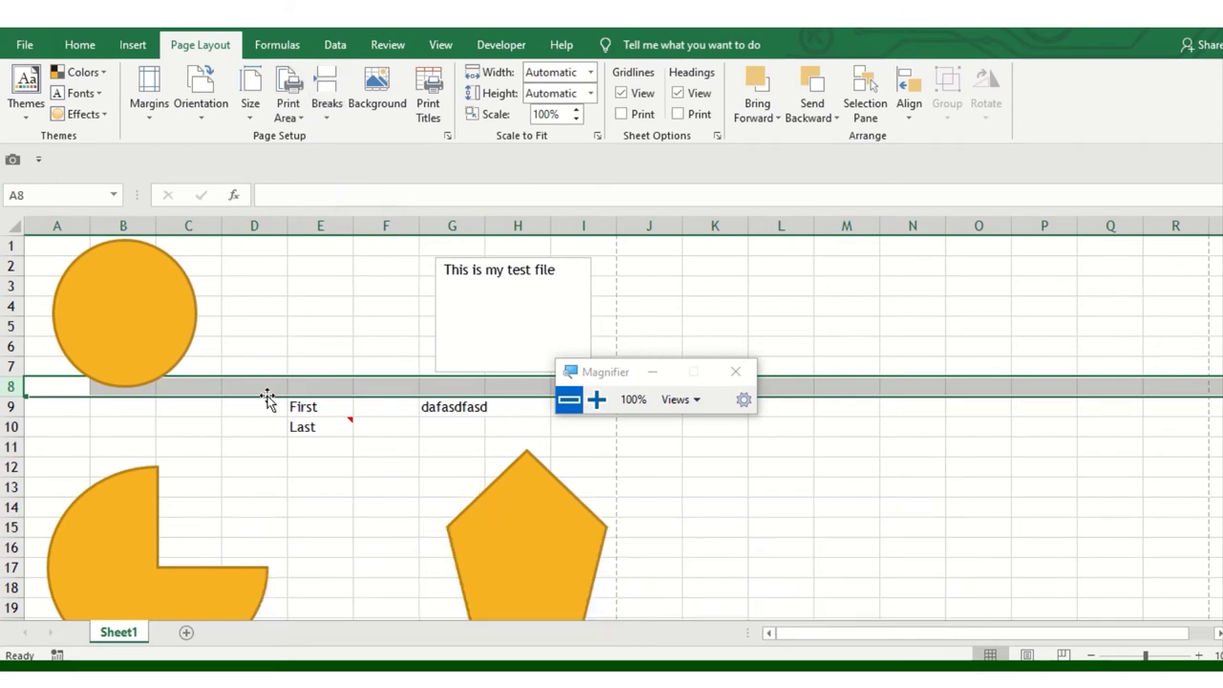
left_click(254, 447)
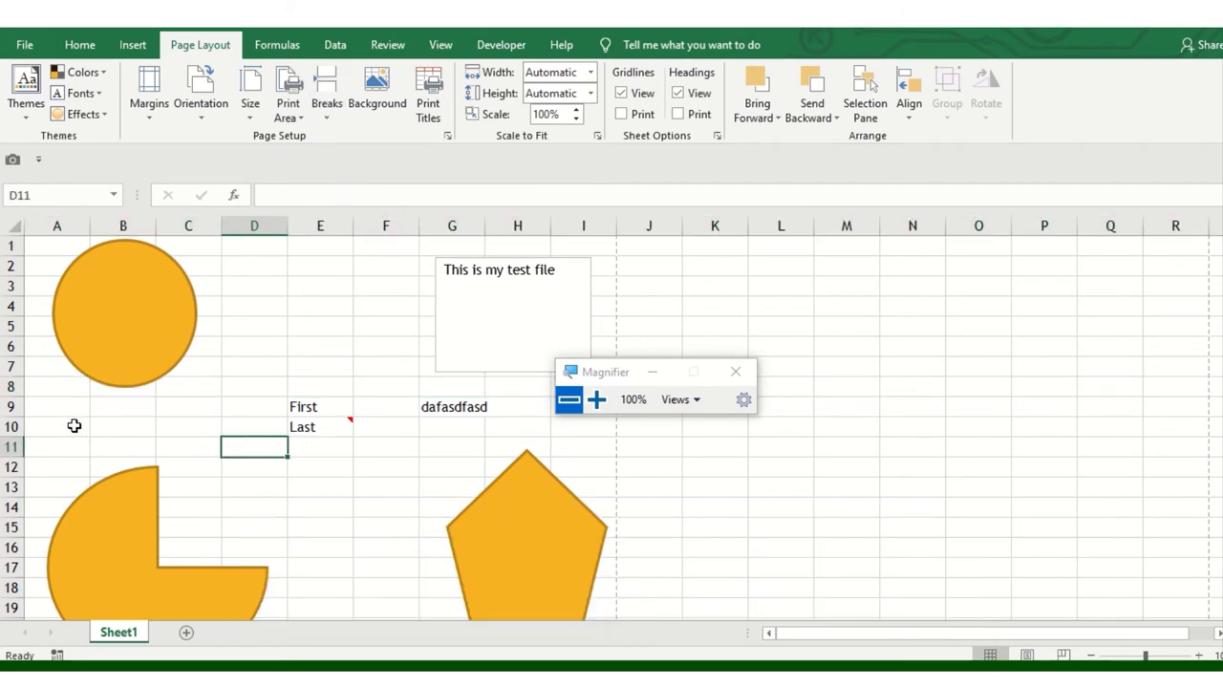
left_click(7, 408)
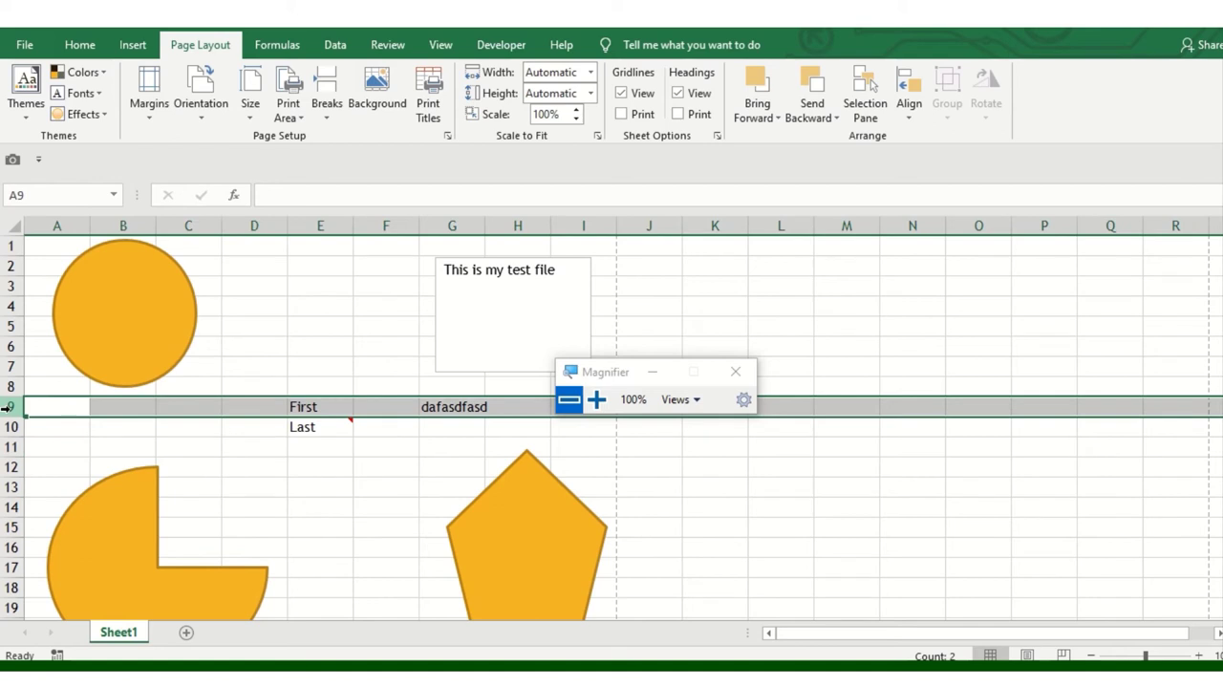
left_click(327, 113)
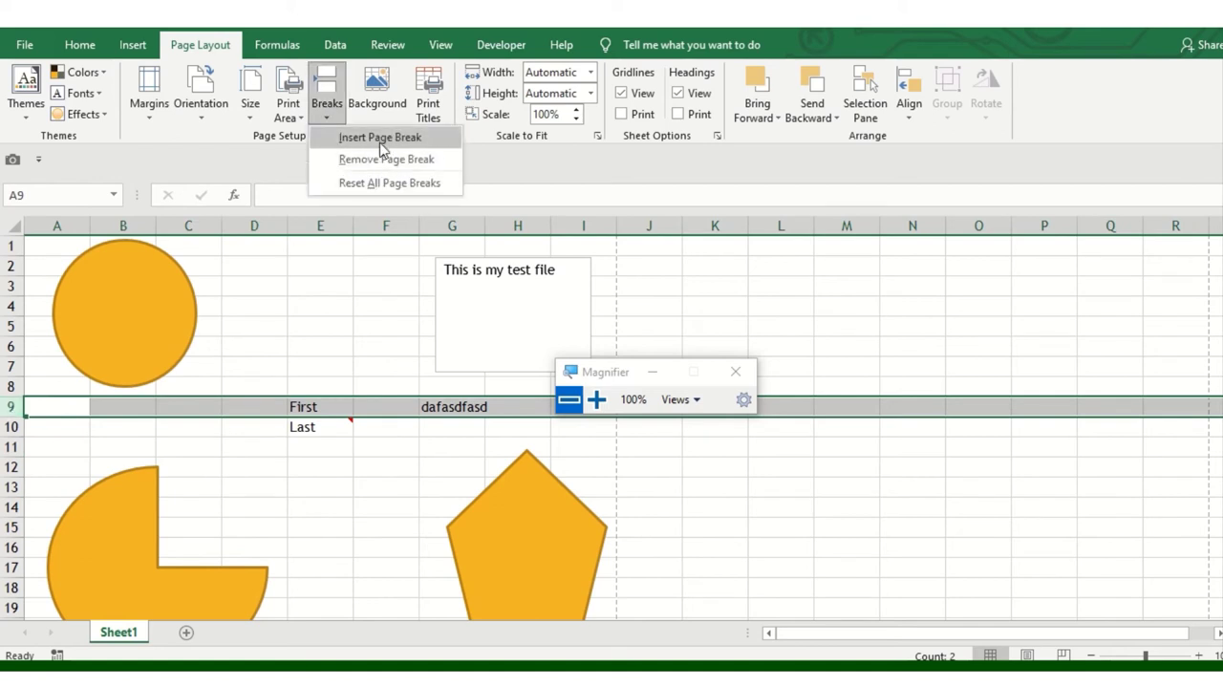
left_click(376, 134)
Insert a page break before column F and open the print preview
left_click(373, 222)
left_click(327, 105)
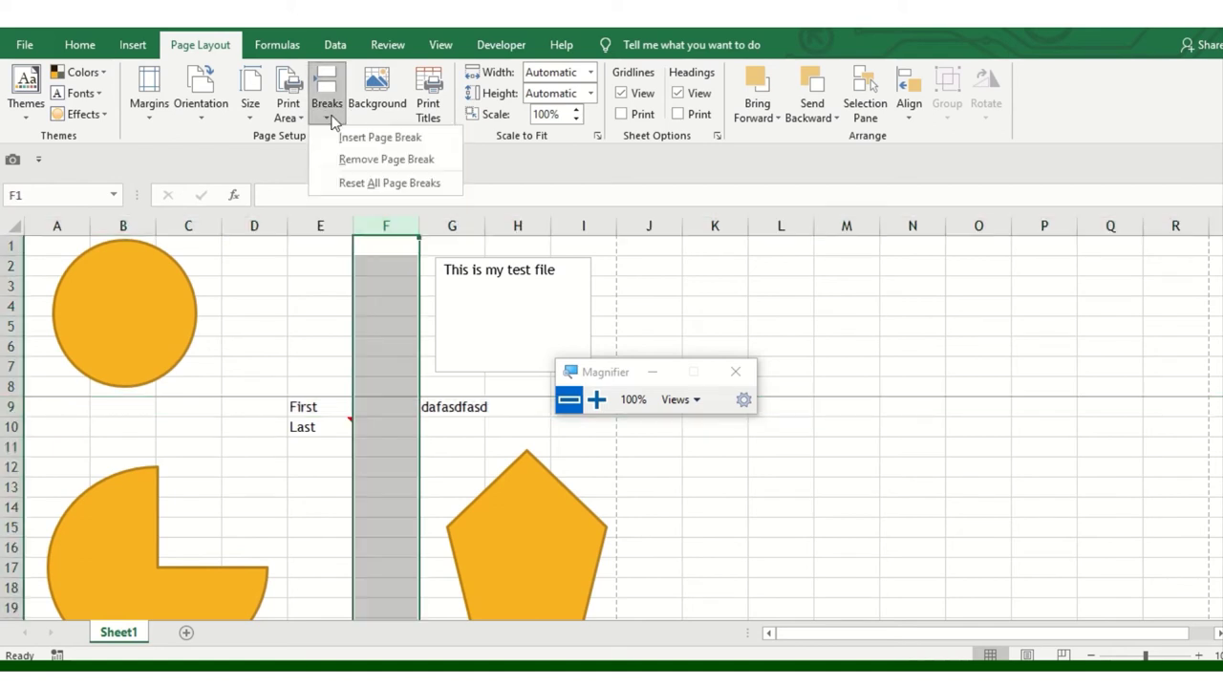
left_click(381, 146)
left_click(281, 369)
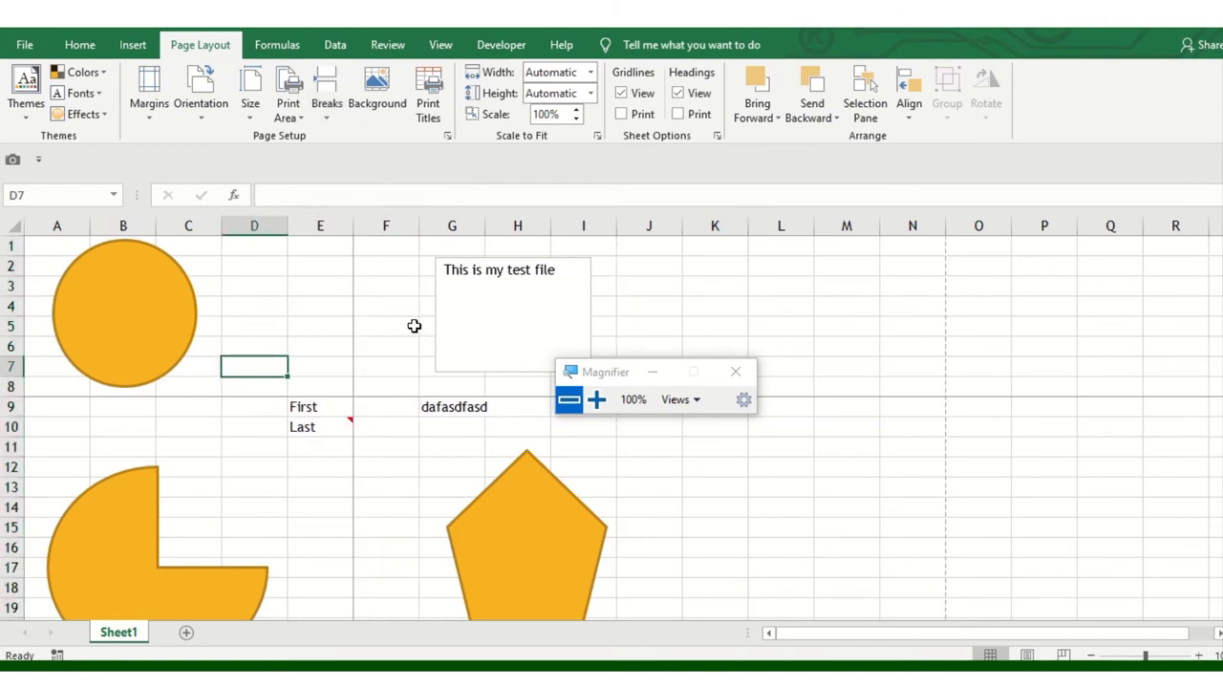
key("ctrl+p")
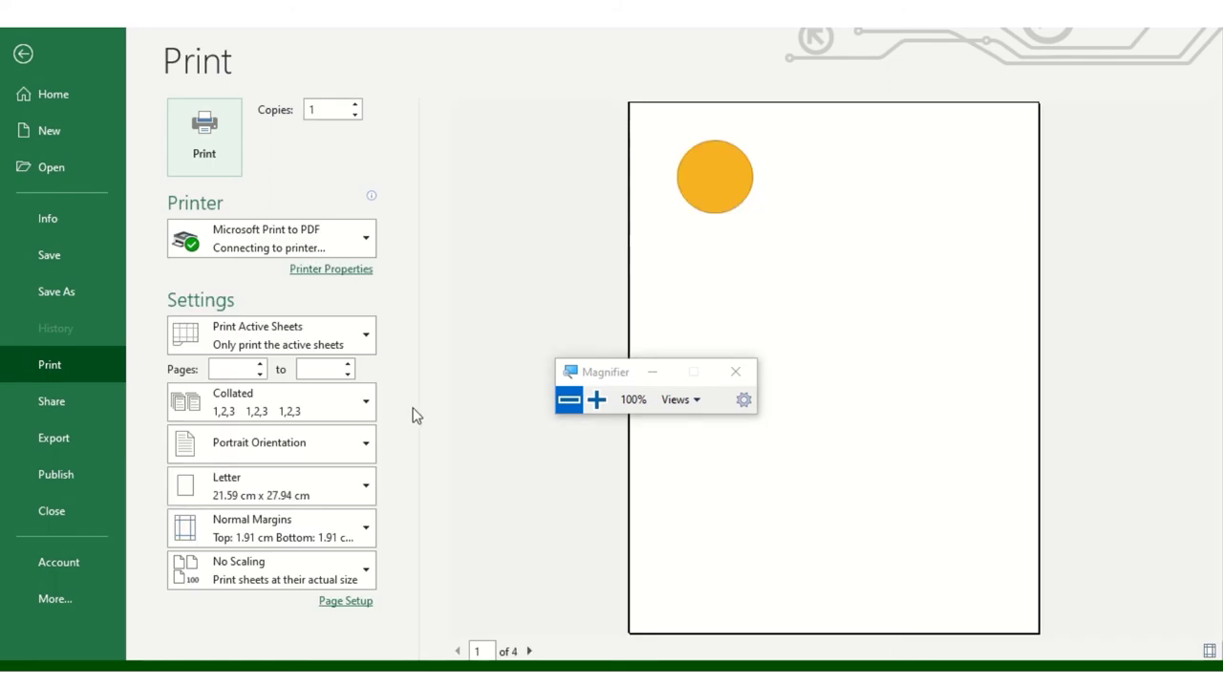
Flip the preview to page 2, back to page 1, then page 2 again
left_click(534, 650)
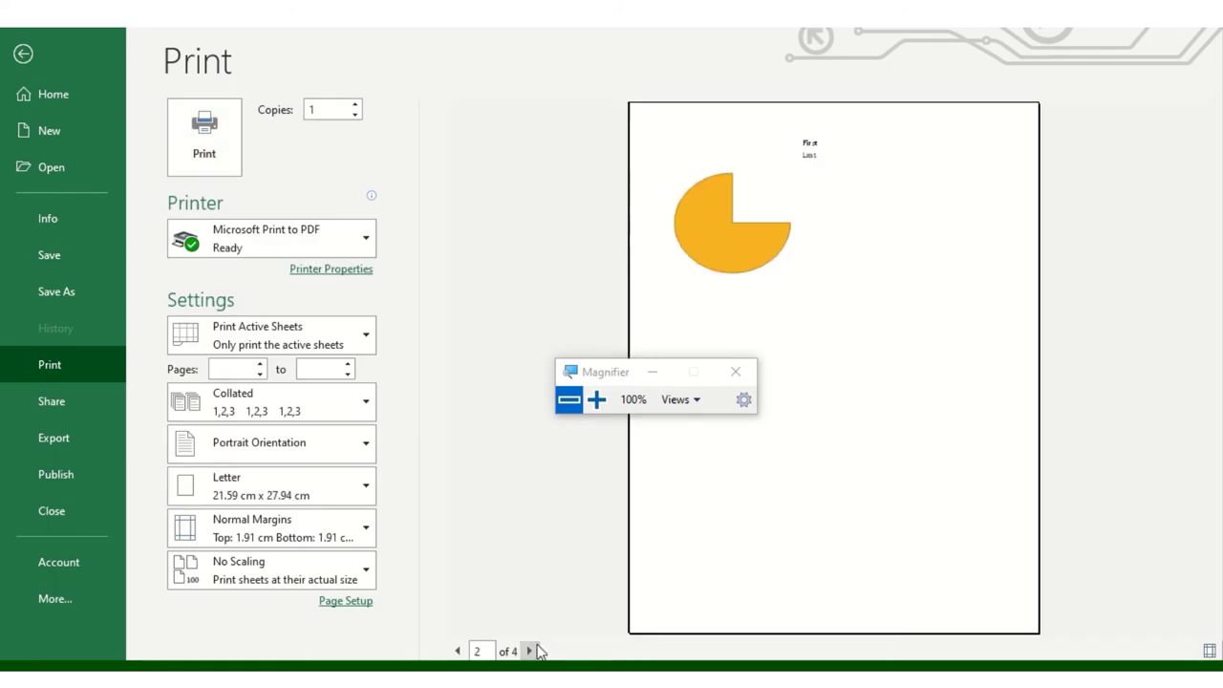
left_click(456, 651)
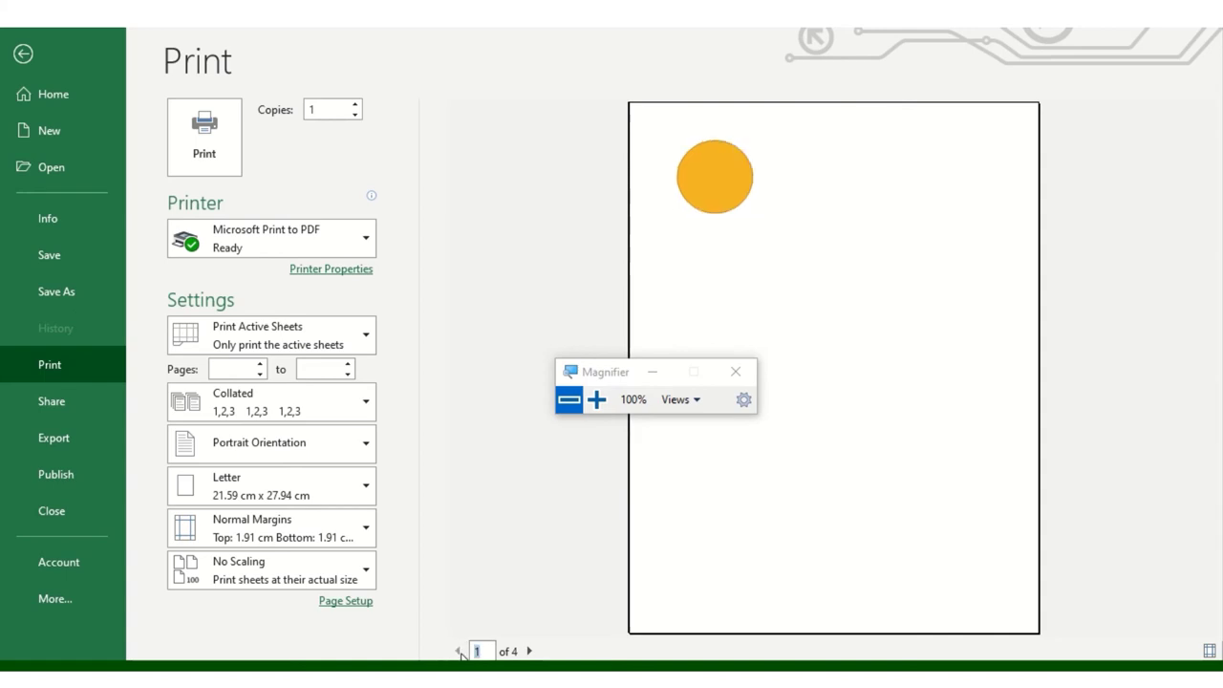
left_click(529, 650)
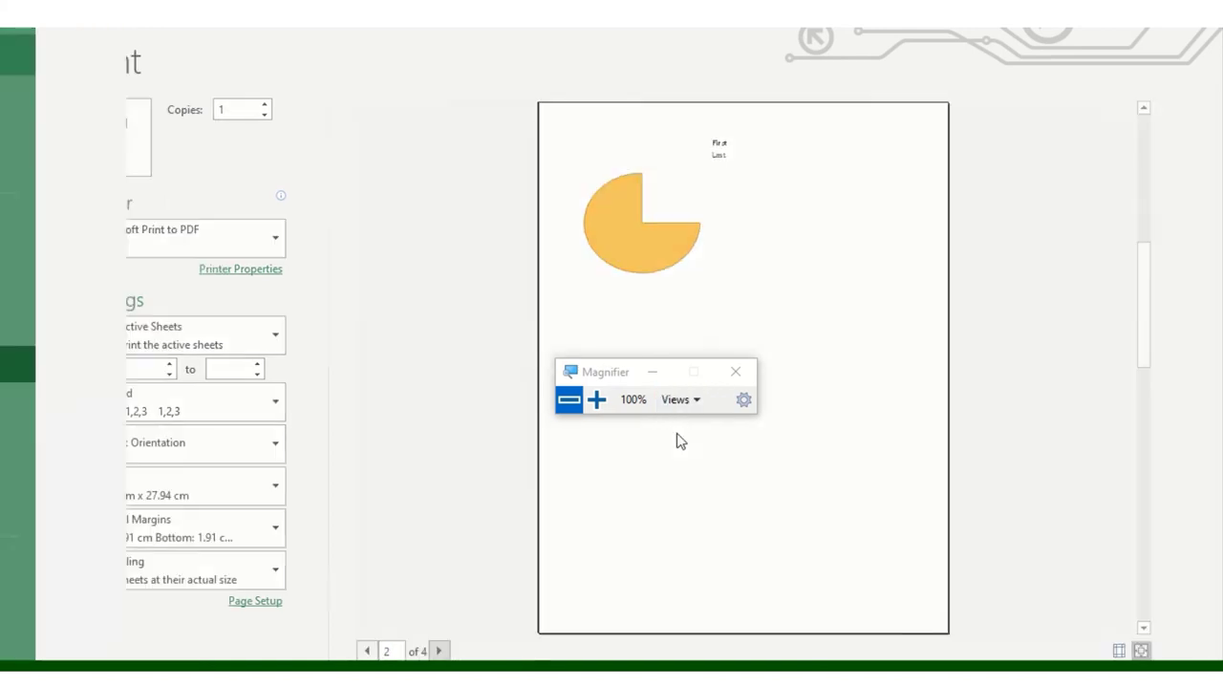
left_click(189, 301)
left_click(270, 312)
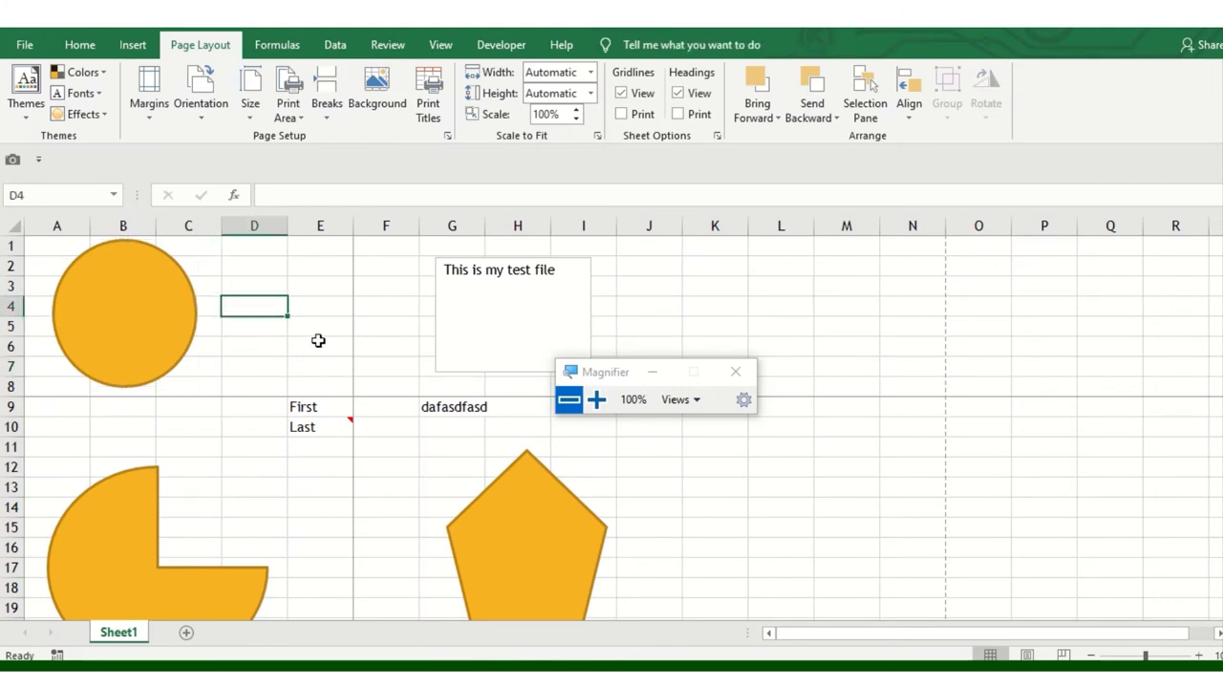
Fill the top-row cells D4 and F4 with page numbers
type("1")
left_click(273, 498)
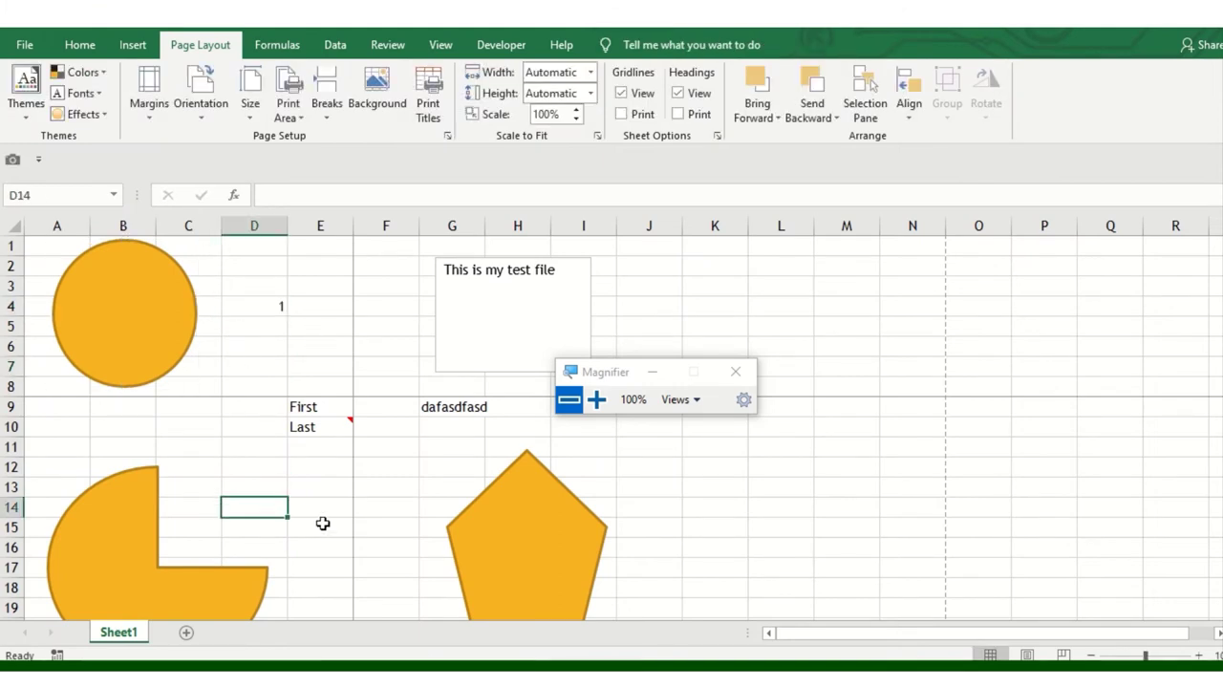
type("2")
left_click(425, 509)
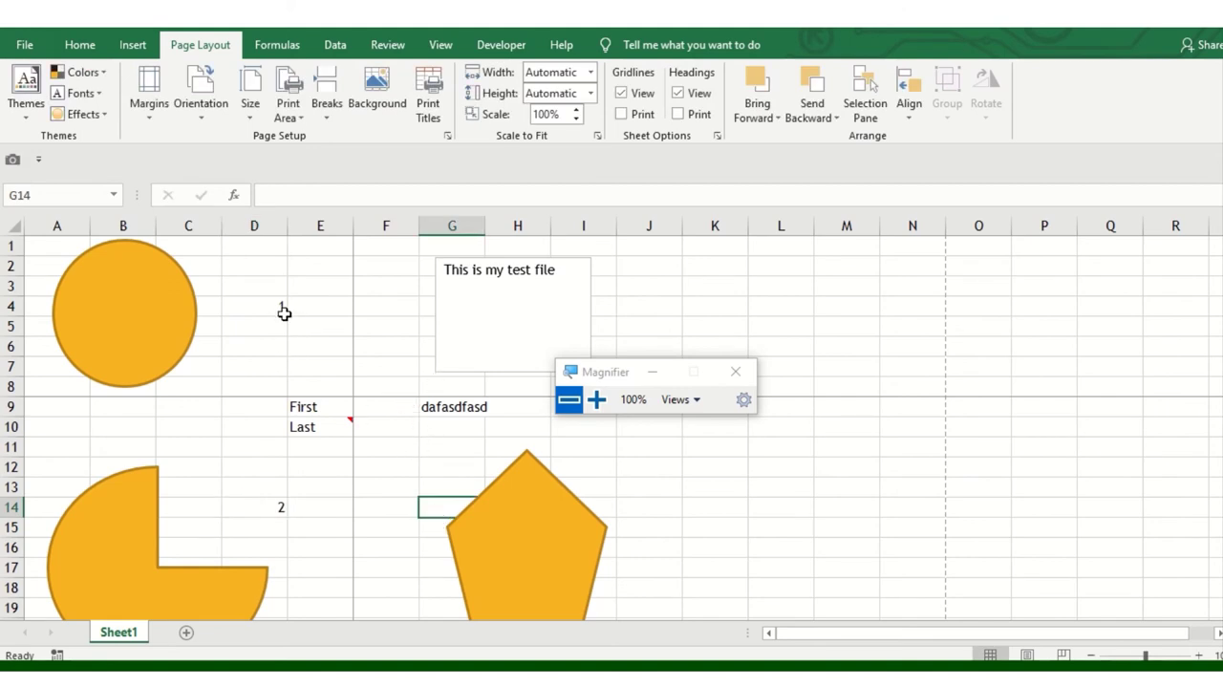
left_click(306, 281)
left_click(300, 552)
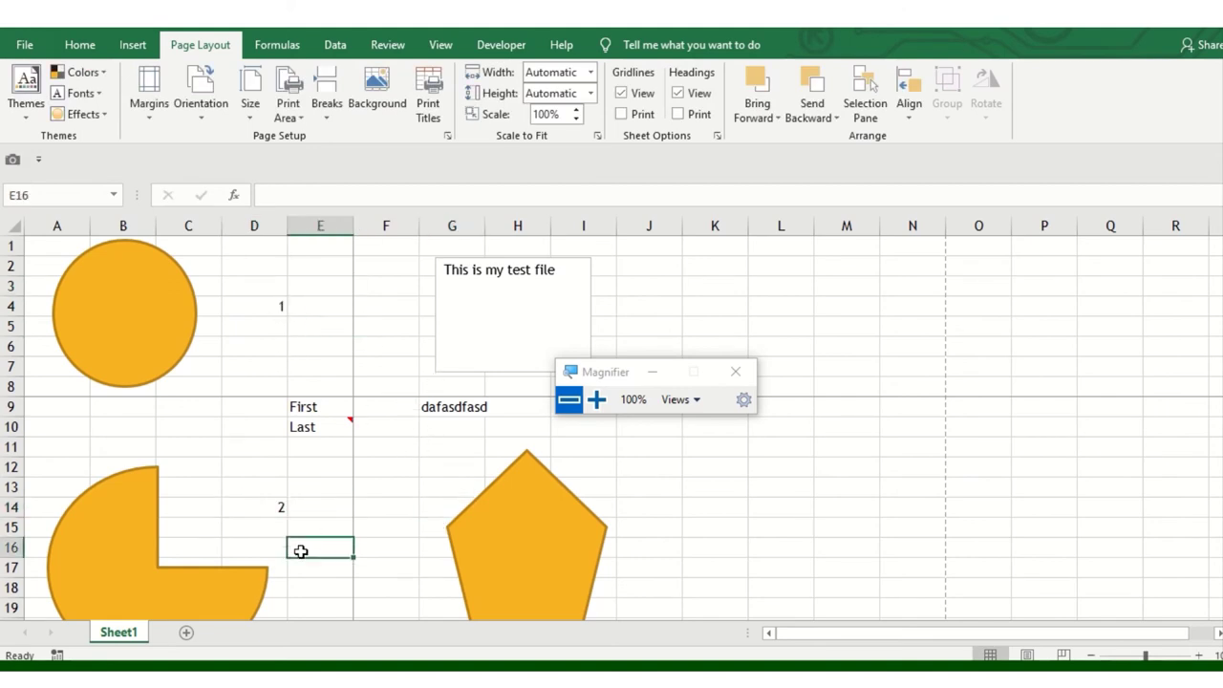
left_click(471, 295)
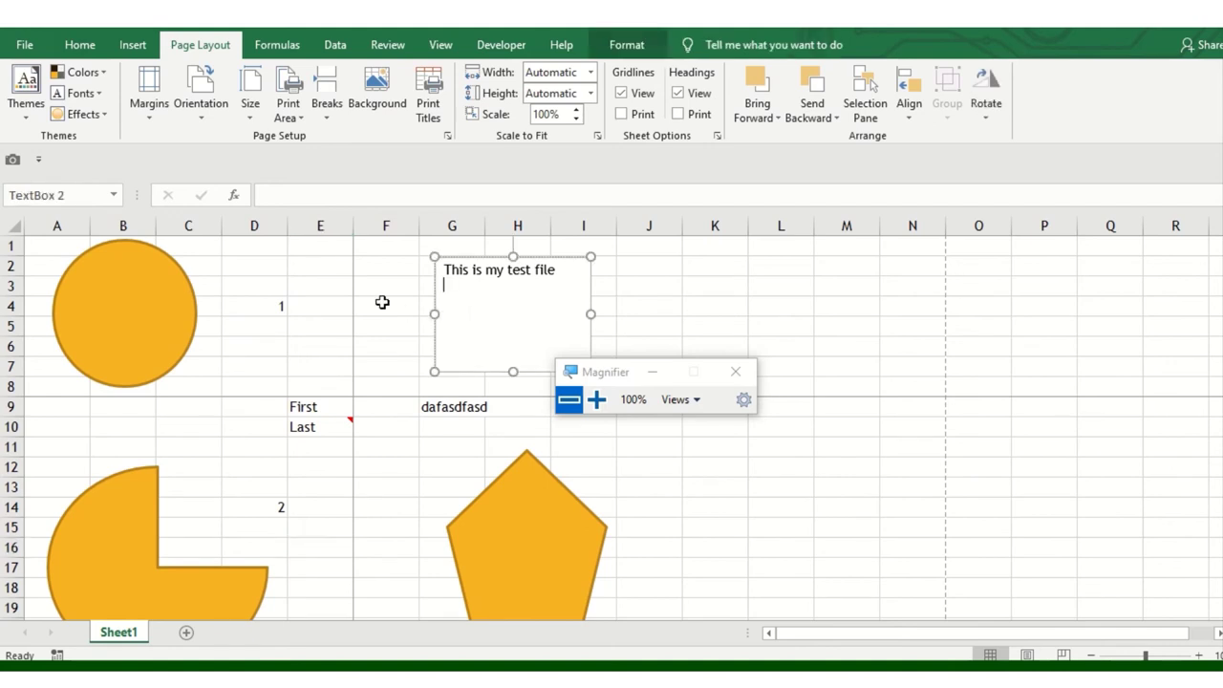
left_click(382, 303)
type("3")
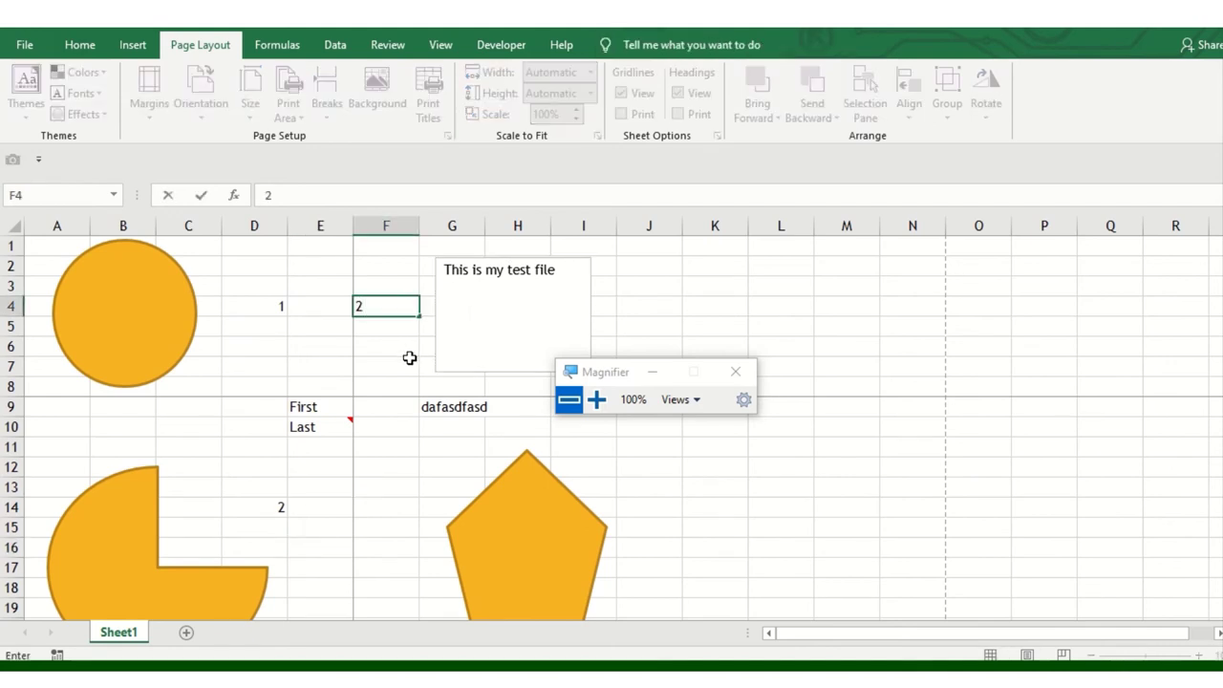
left_click(304, 511)
Enter 3 in D14 and 4 in F14
left_click(281, 508)
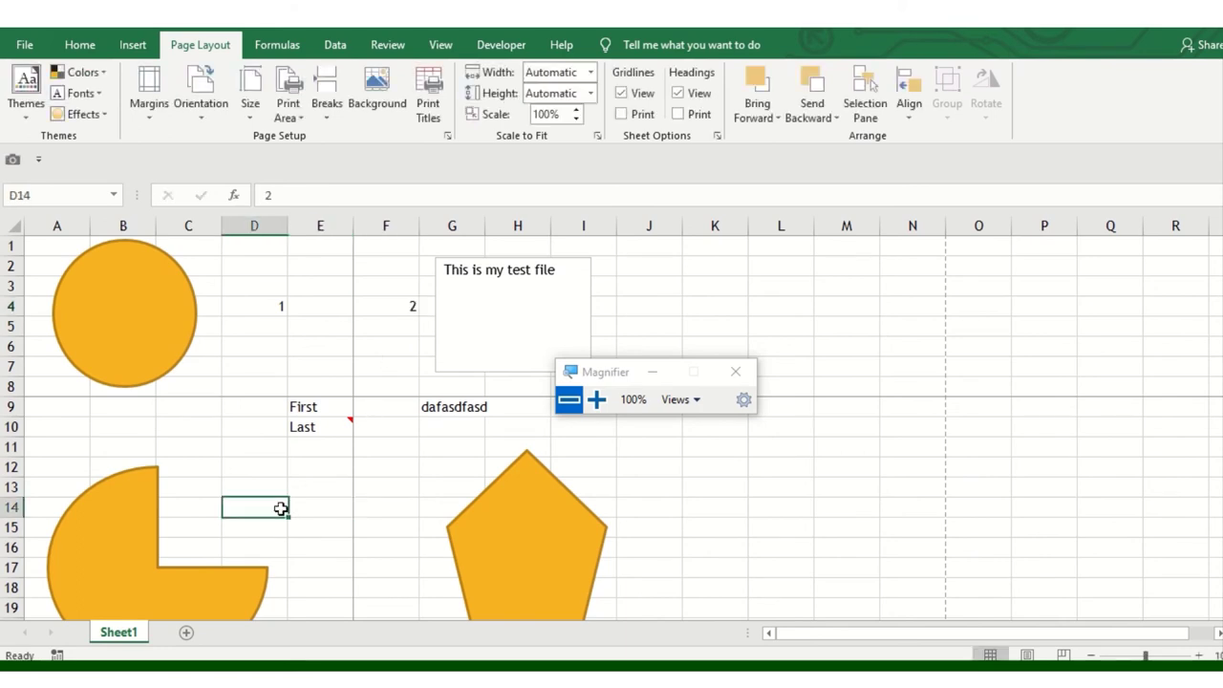
type("3")
left_click(404, 508)
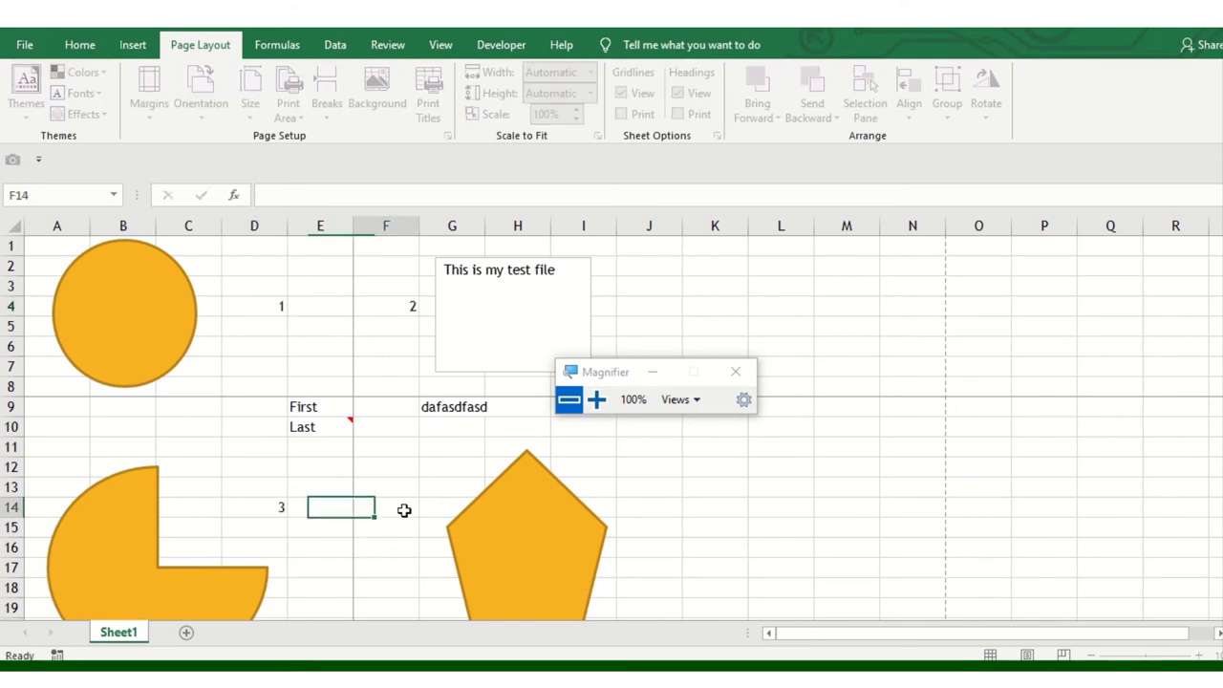
type("4")
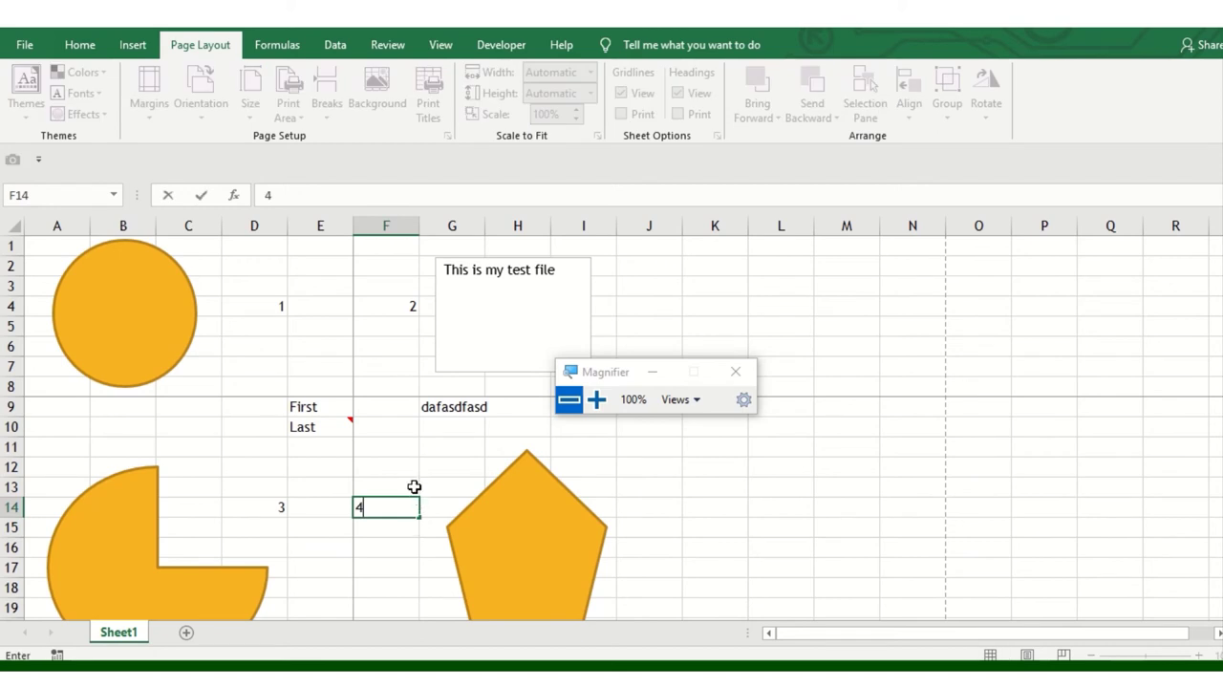
left_click(414, 485)
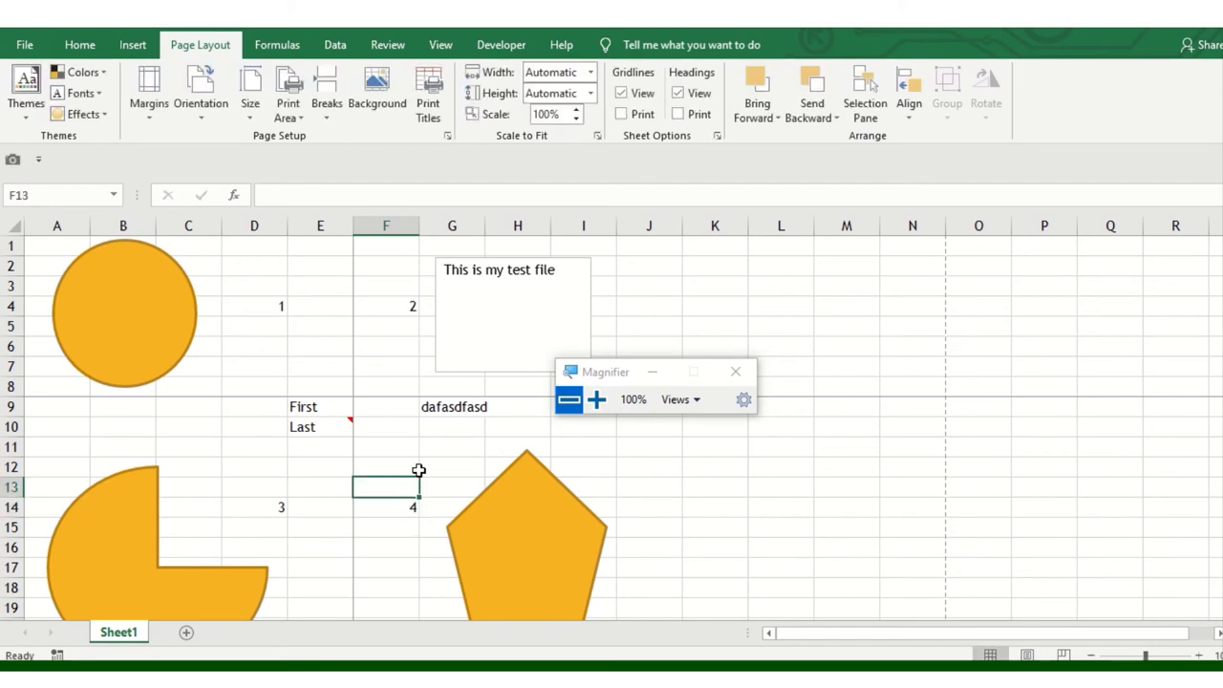
In Page Setup's Sheet tab, set Page order to 'Over, then down' and apply
left_click(428, 86)
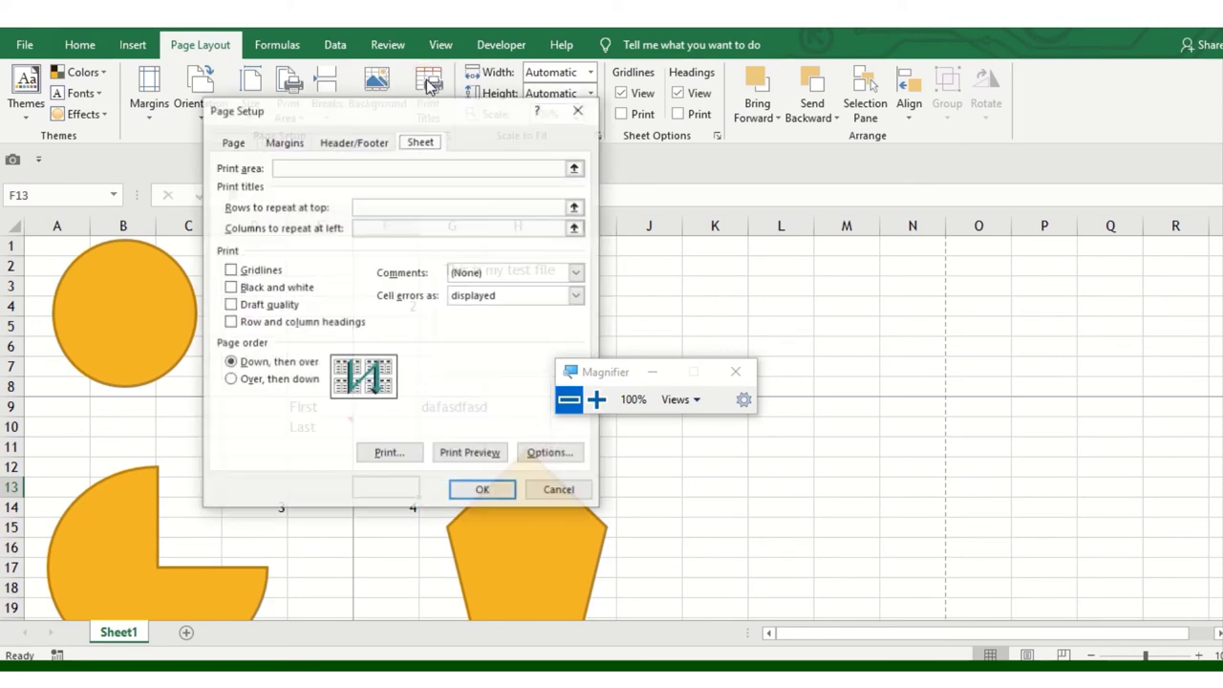
left_click(598, 401)
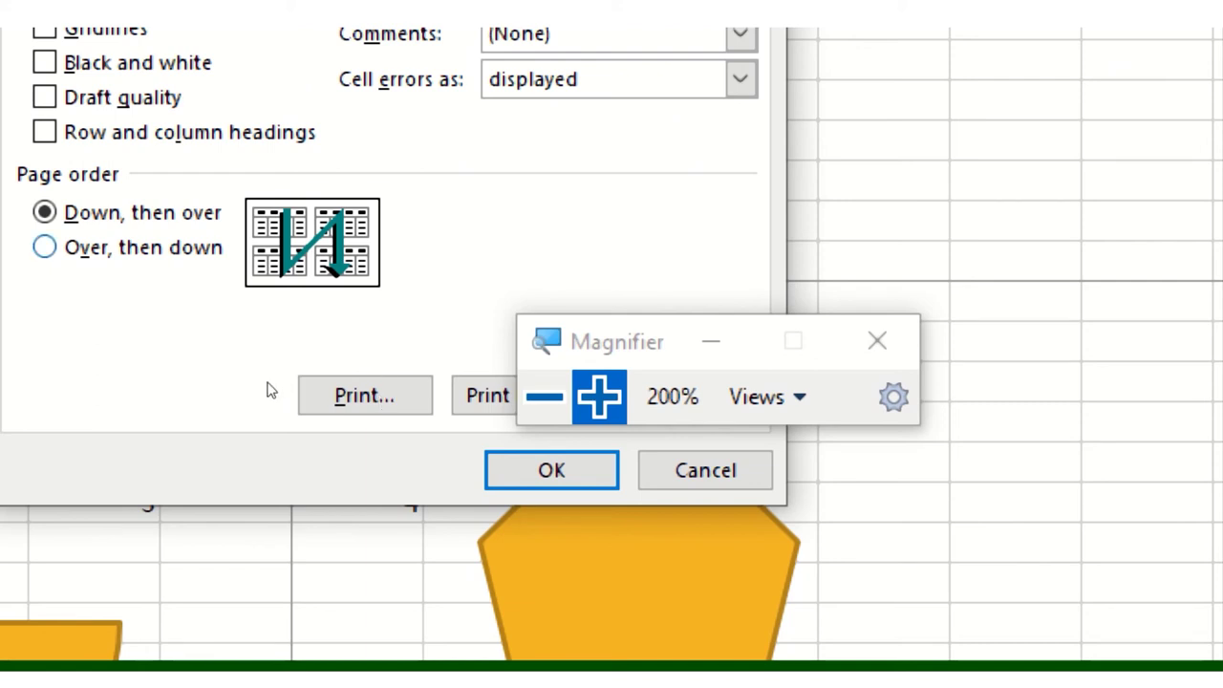
key("alt+v")
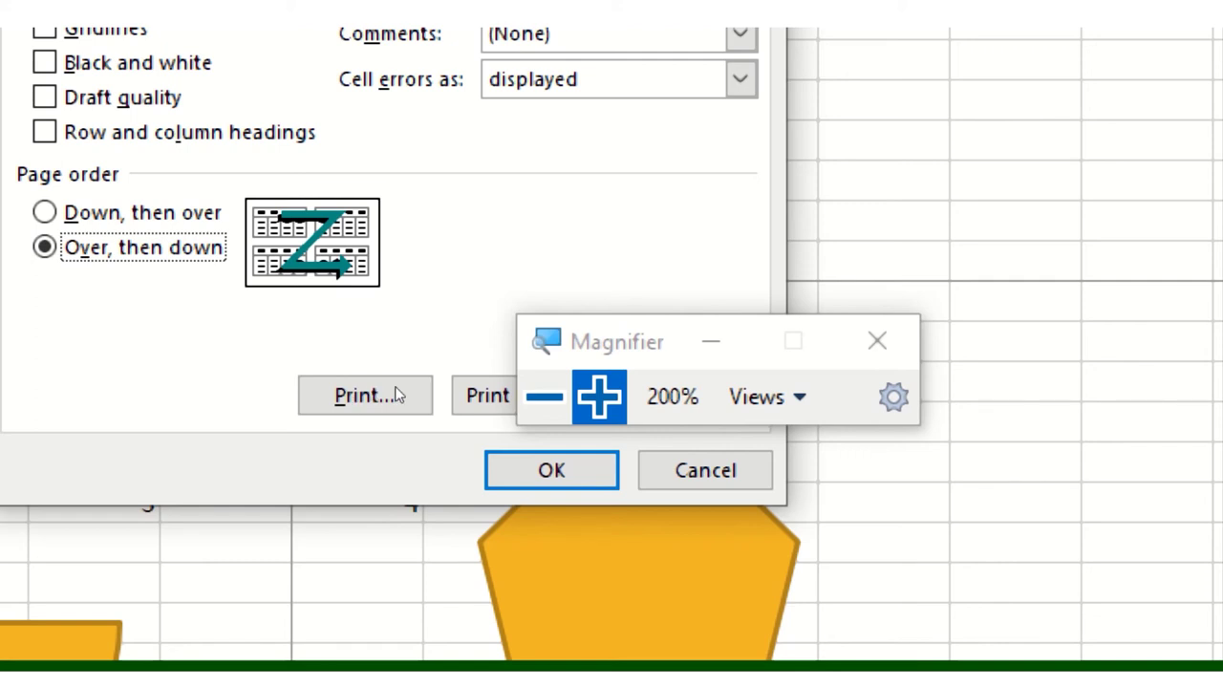
left_click(491, 482)
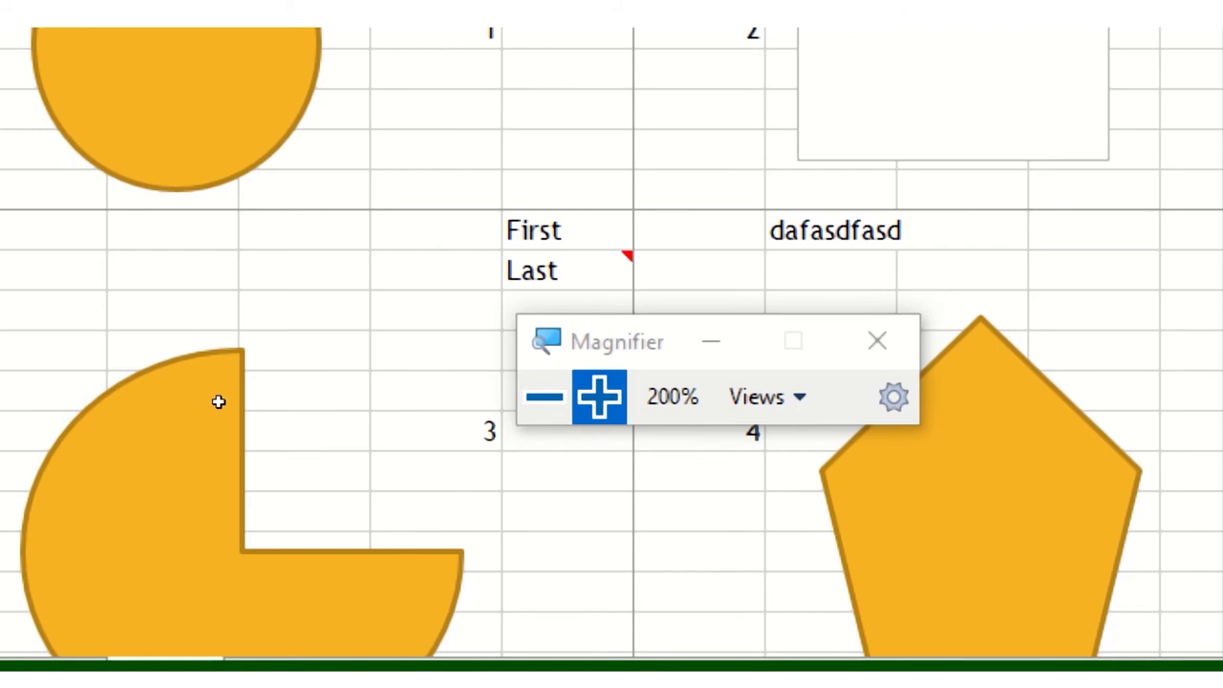
Open the print preview and step through pages 1 to 4 to confirm the over-then-down order
key("ctrl+p")
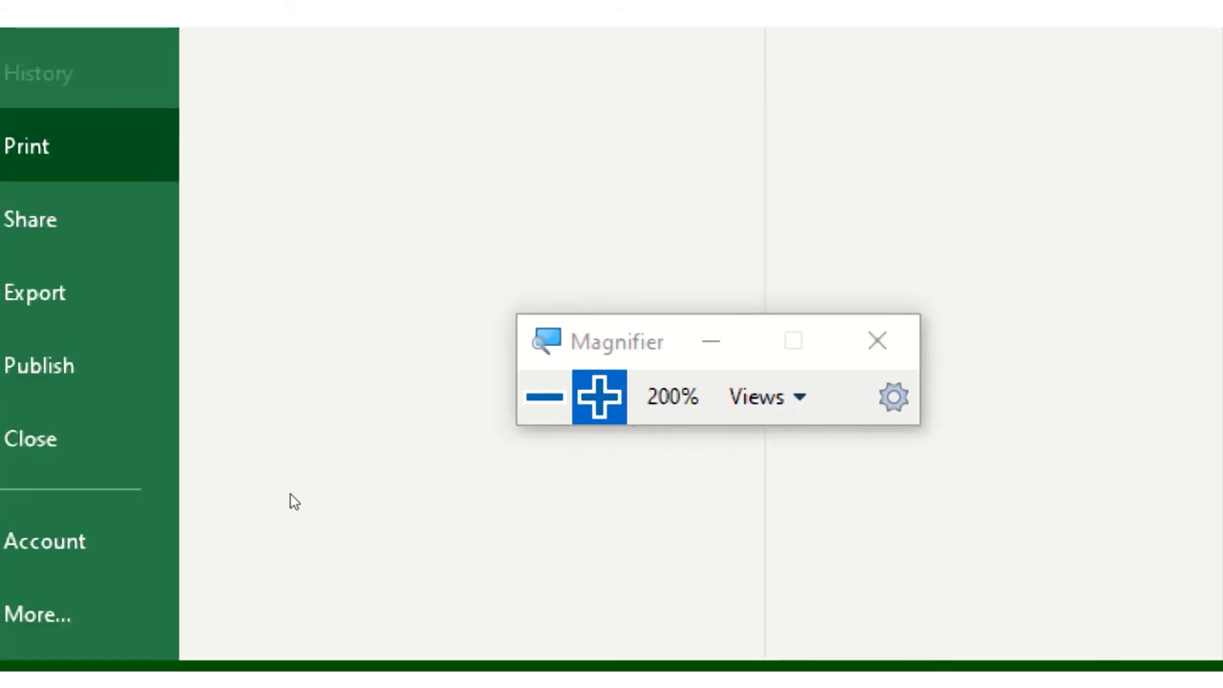
key("super+minus")
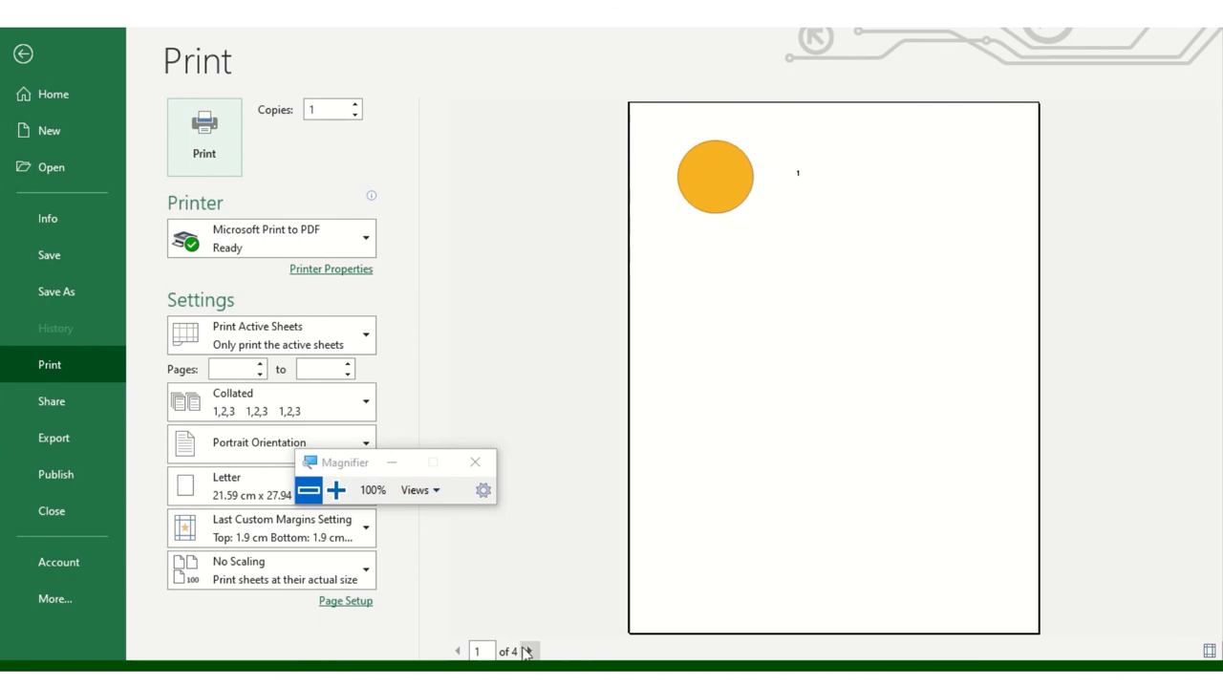
left_click(531, 651)
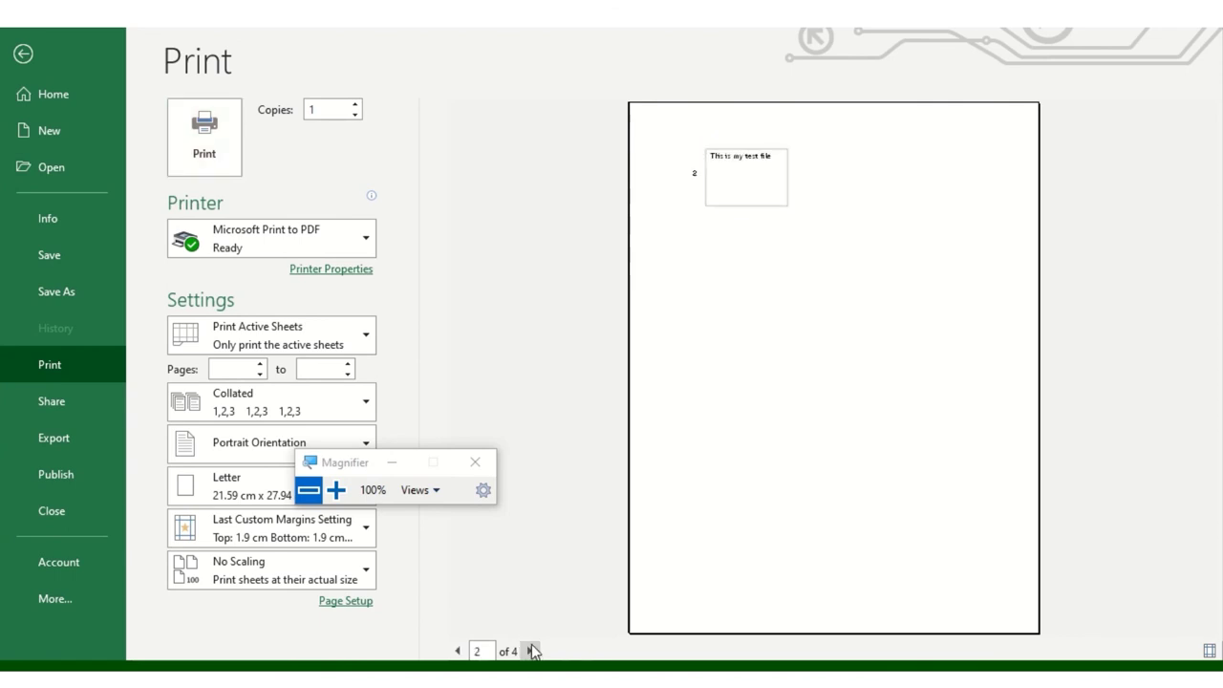
left_click(531, 651)
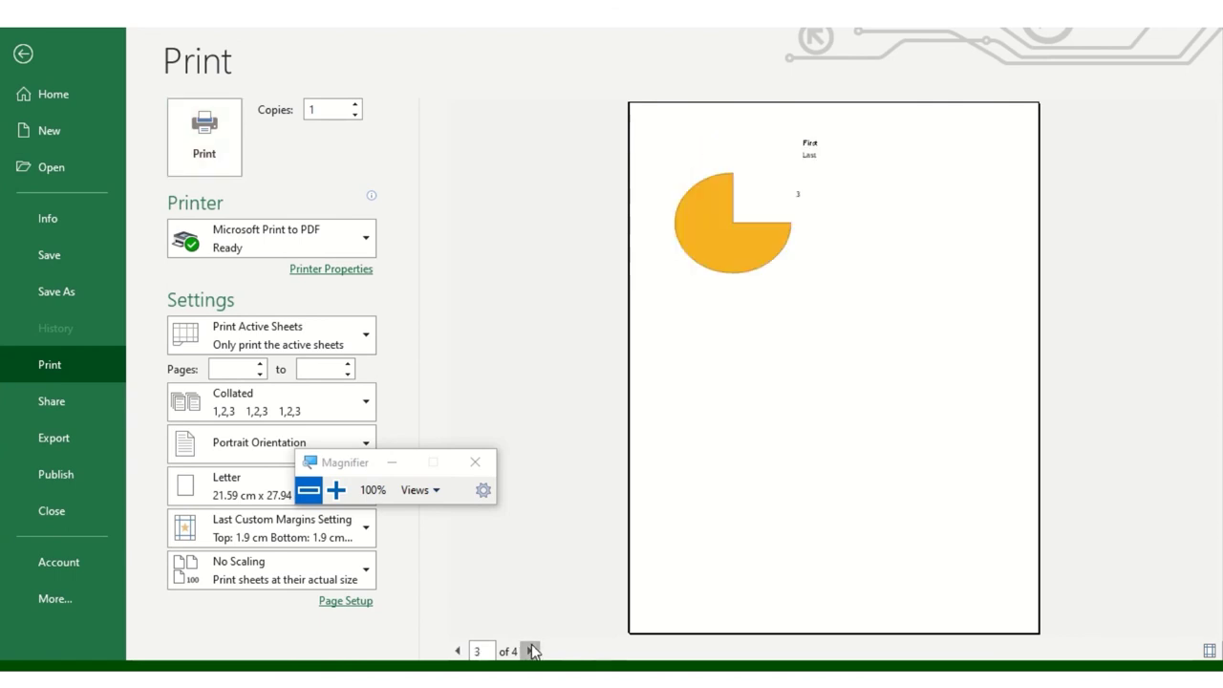
left_click(531, 650)
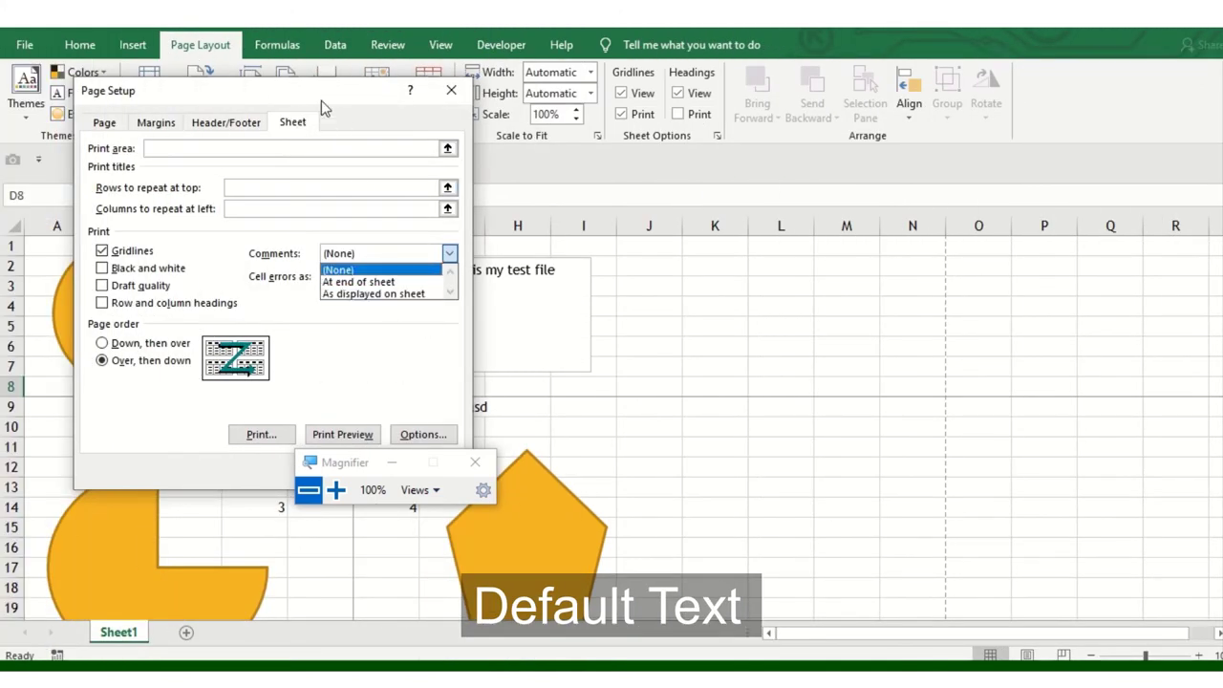
Set Comments to 'At end of sheet' on the Sheet tab and launch Print Preview
left_click(275, 97)
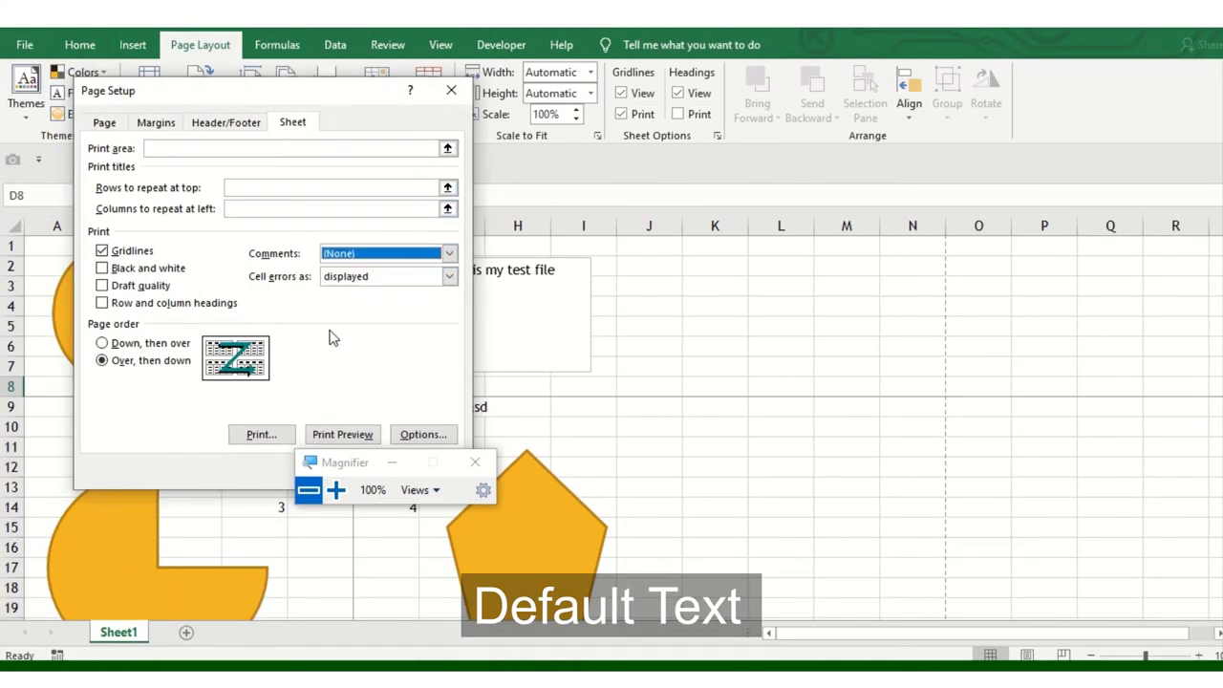
left_click(330, 496)
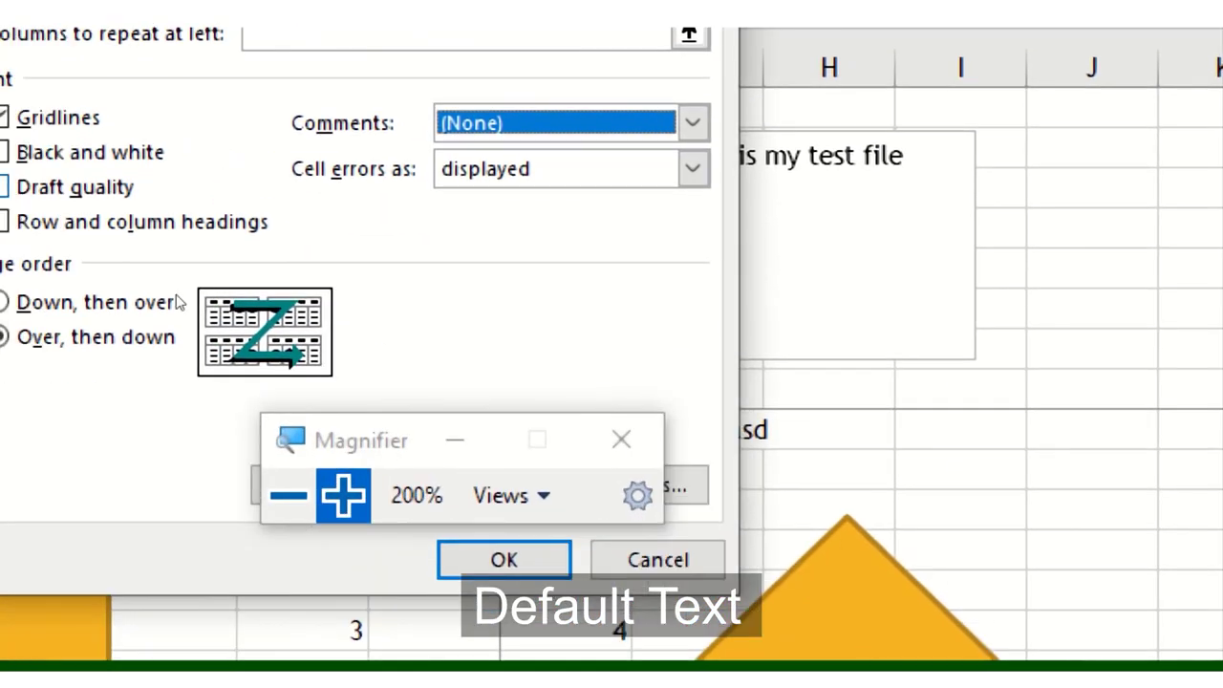
key("alt+Down")
key("Down")
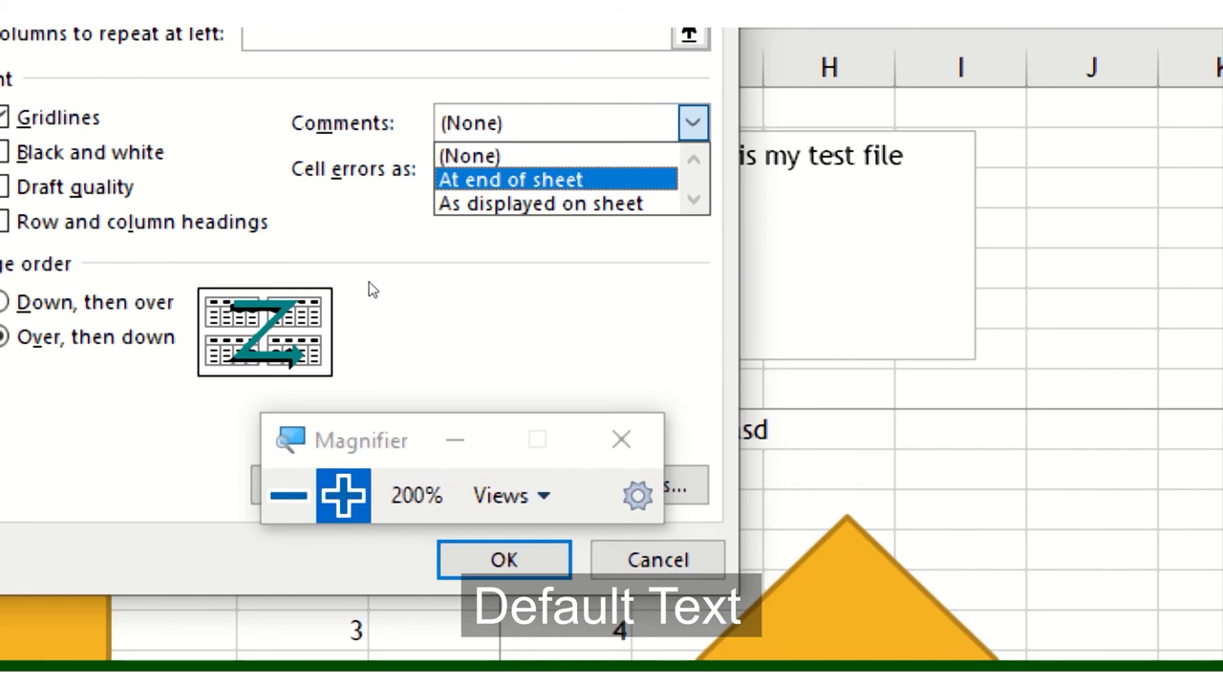
key("Down")
key("Up")
key("Return")
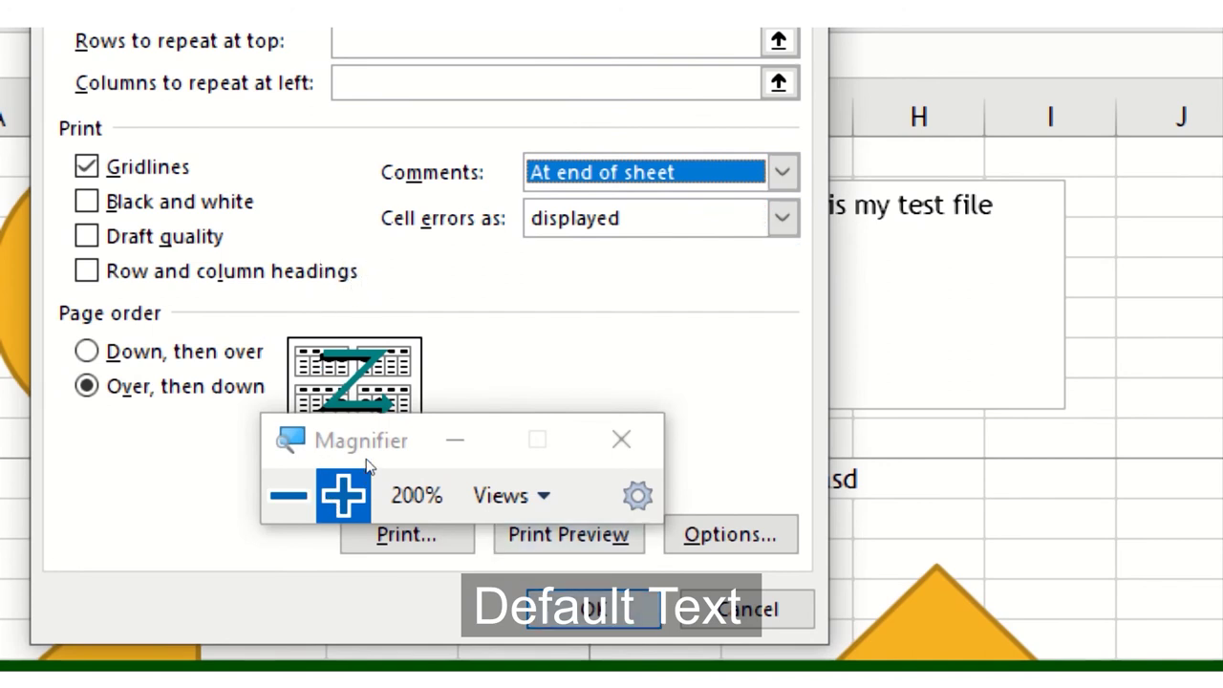
key("alt+w")
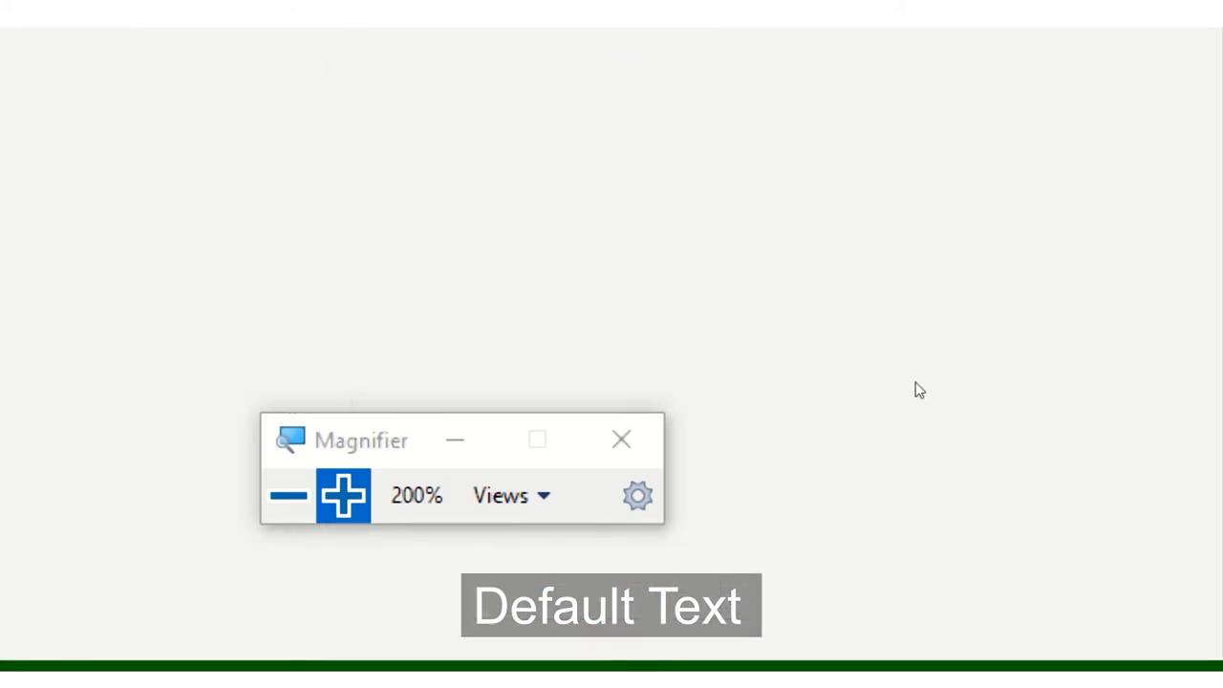
Scroll through all five preview pages, ending on the E10 comment page, then return to the worksheet
key("super+minus")
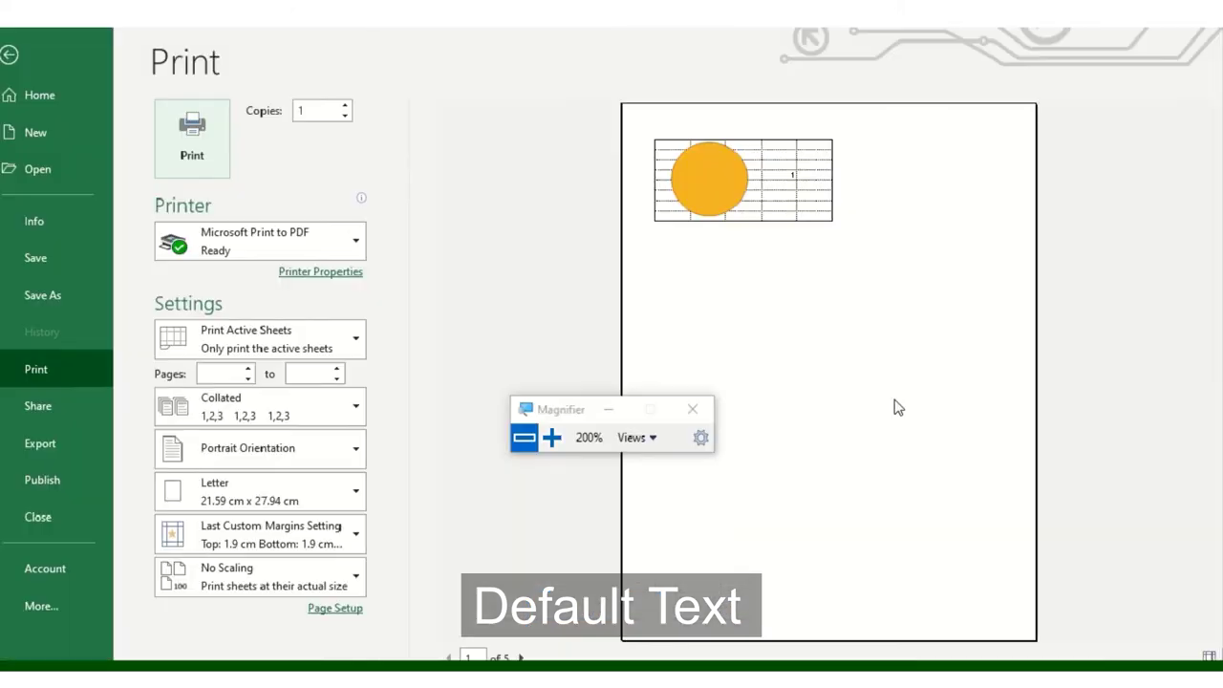
scroll(975, 431, "down", 1)
scroll(975, 431, "down", 1)
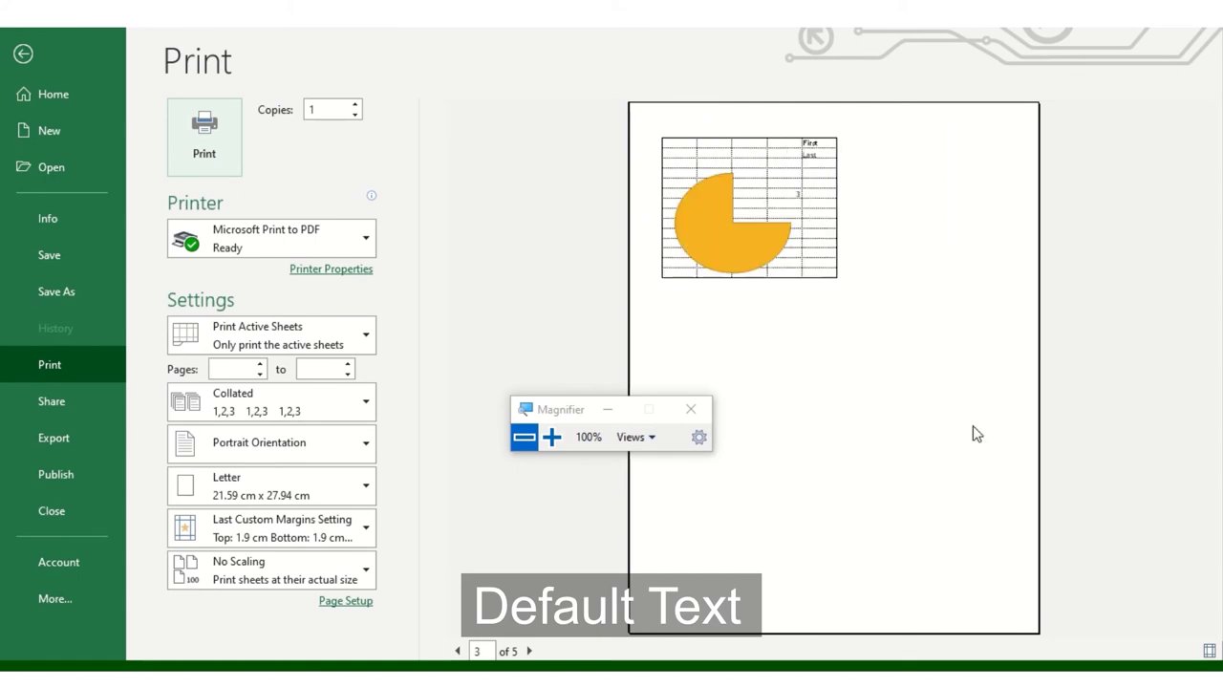
scroll(973, 426, "down", 2)
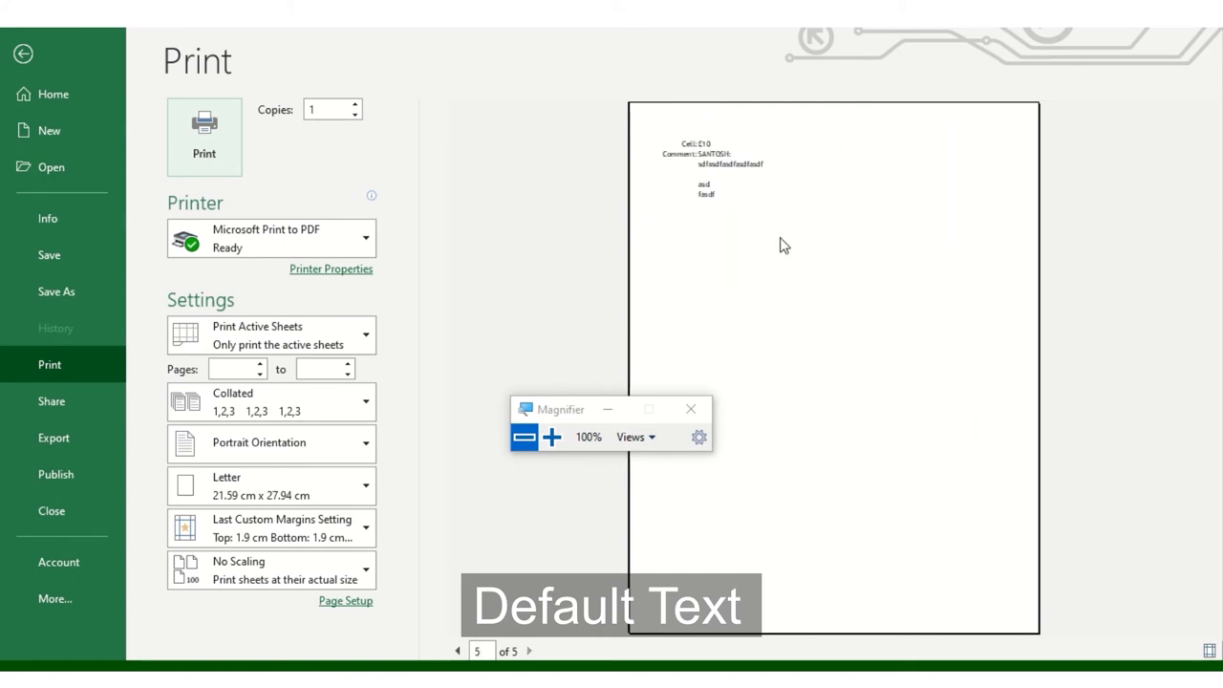
left_click(560, 445)
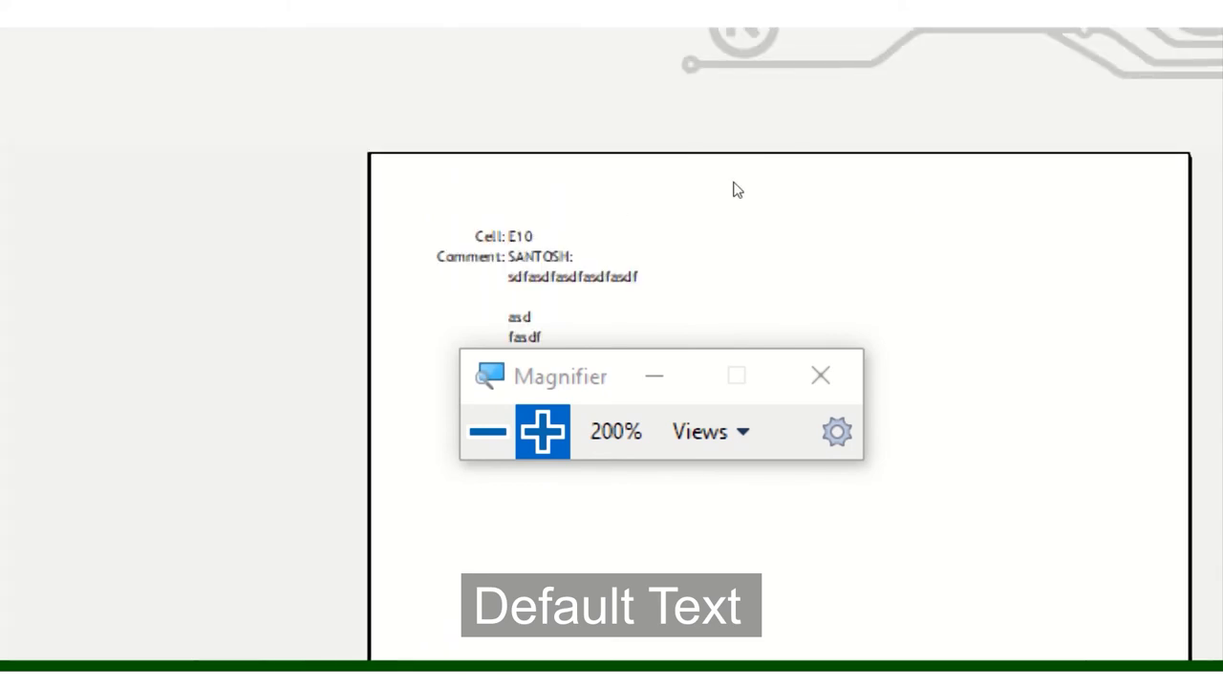
key("super+minus")
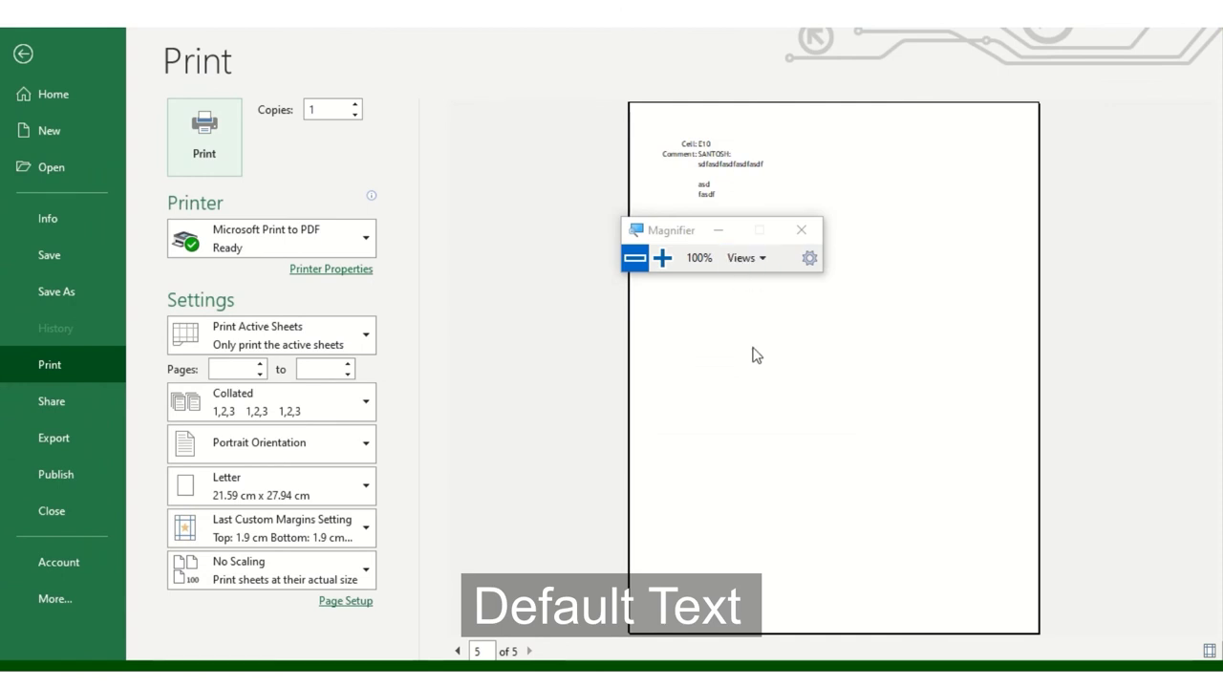
key("Escape")
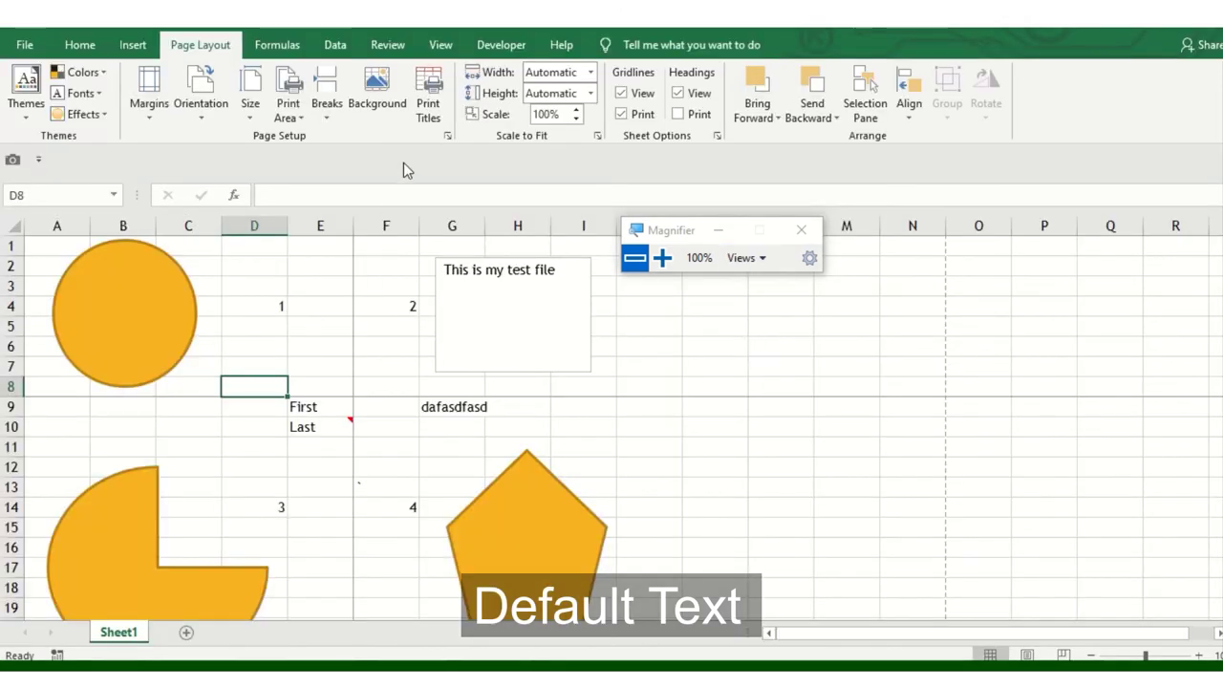
Keep comments printing at end of sheet and set Cell errors as to 'displayed'
left_click(429, 96)
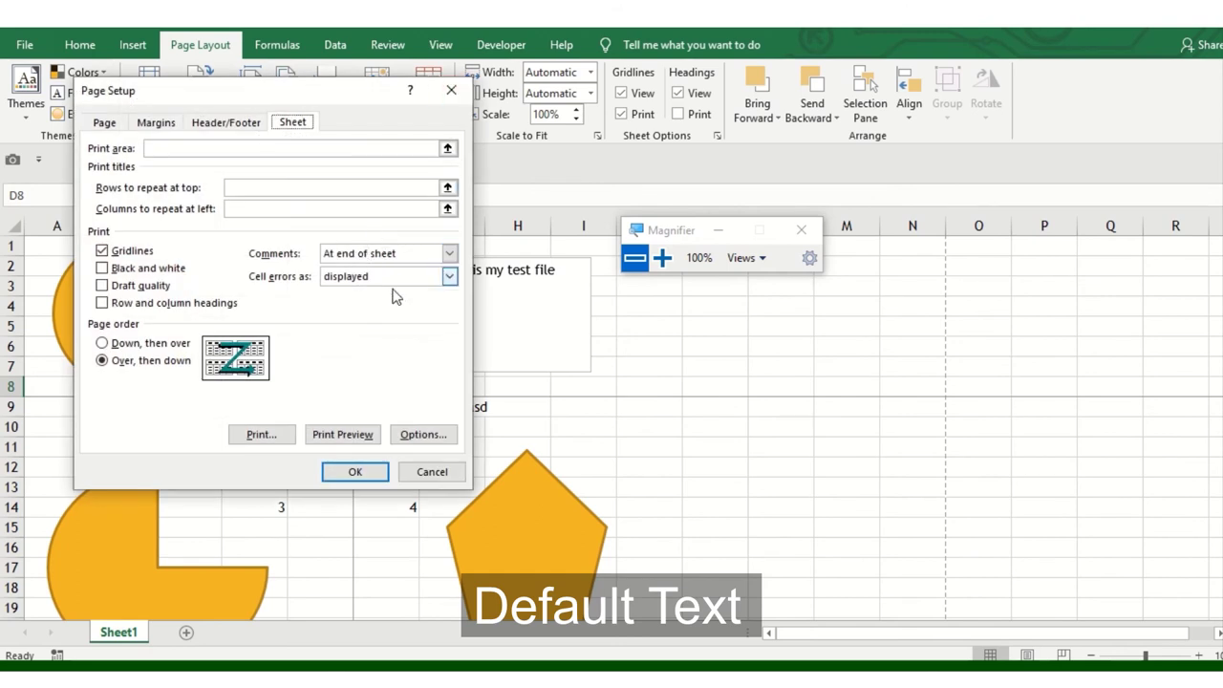
left_click(377, 258)
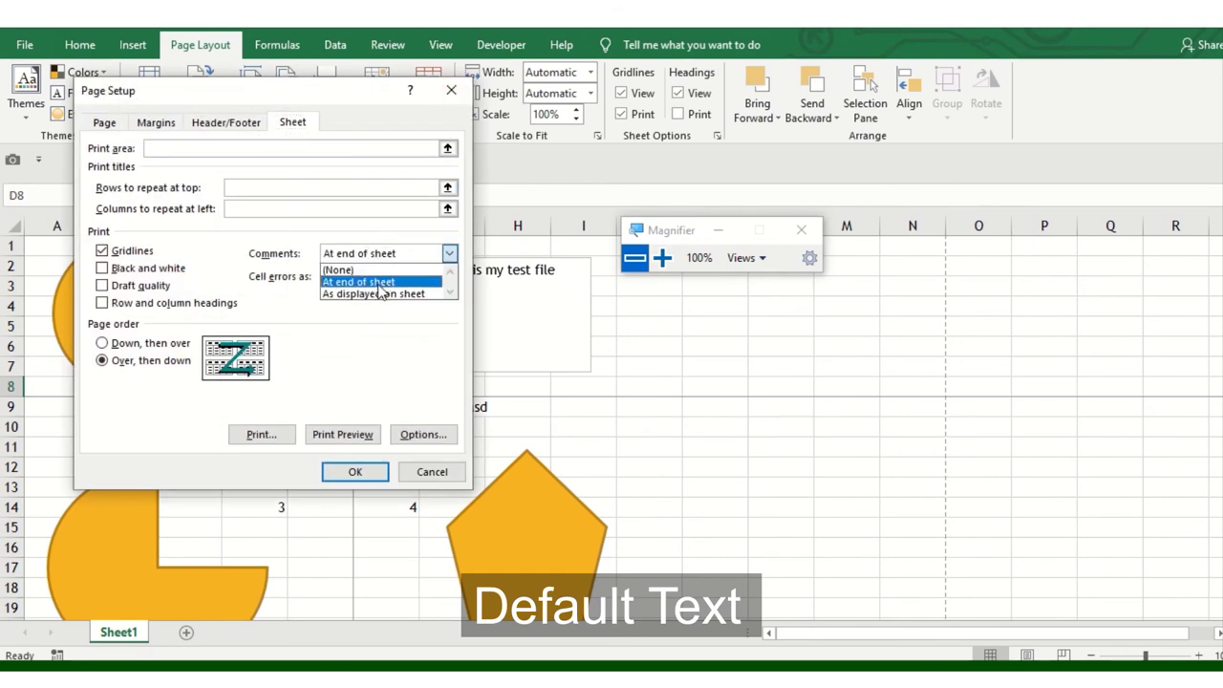
left_click(378, 283)
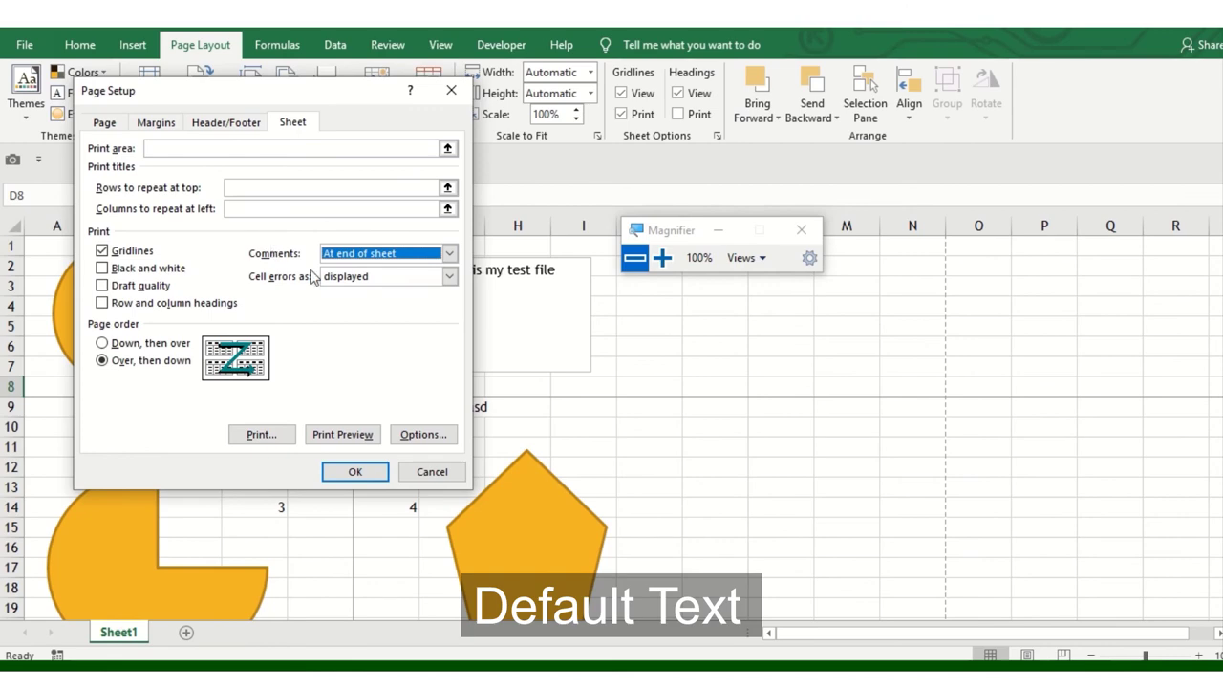
left_click(666, 260)
left_click(372, 279)
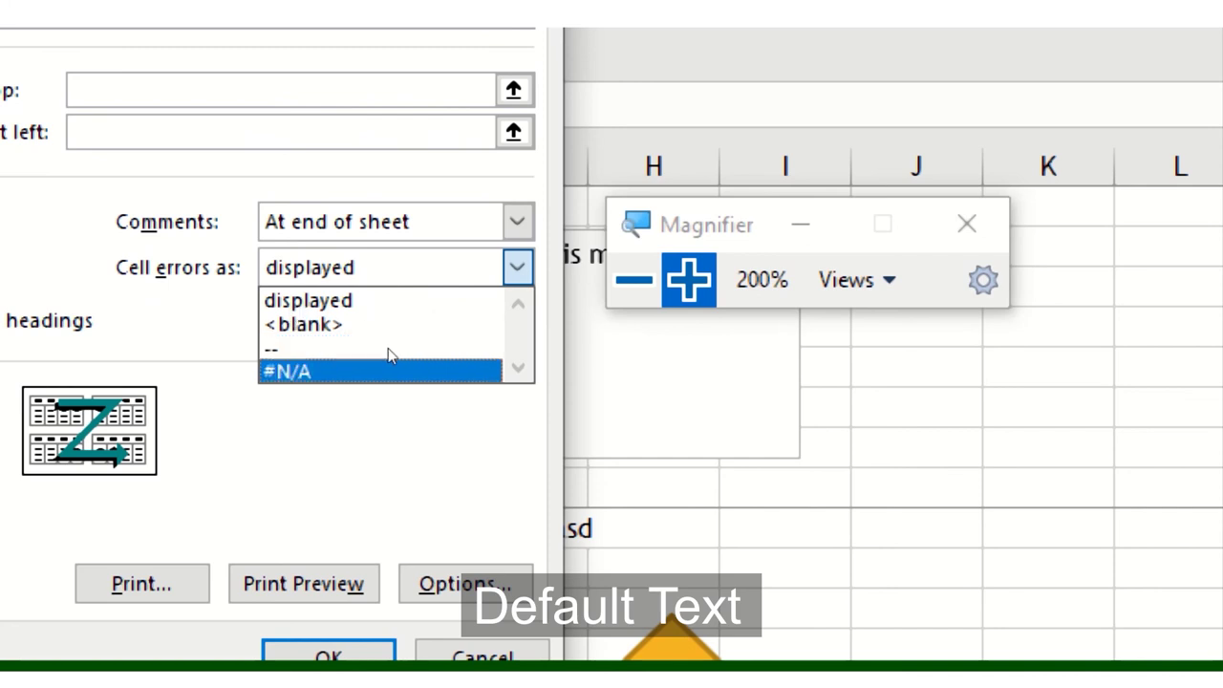
key("Return")
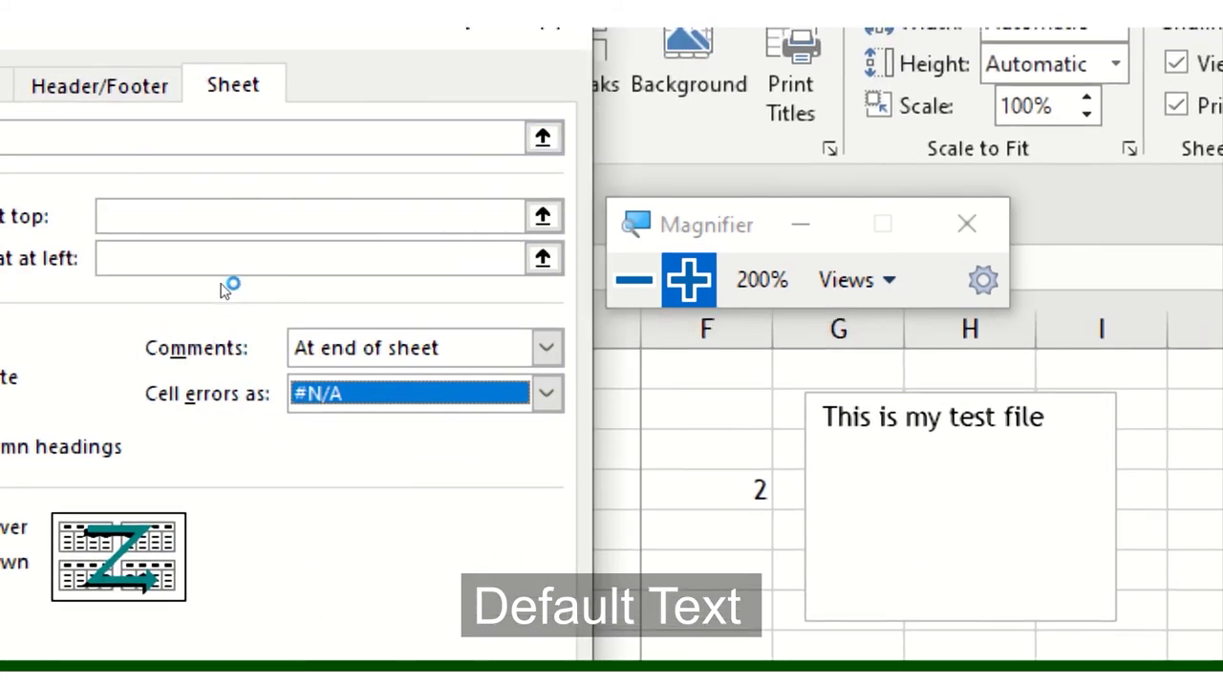
key("alt+Down")
key("Up")
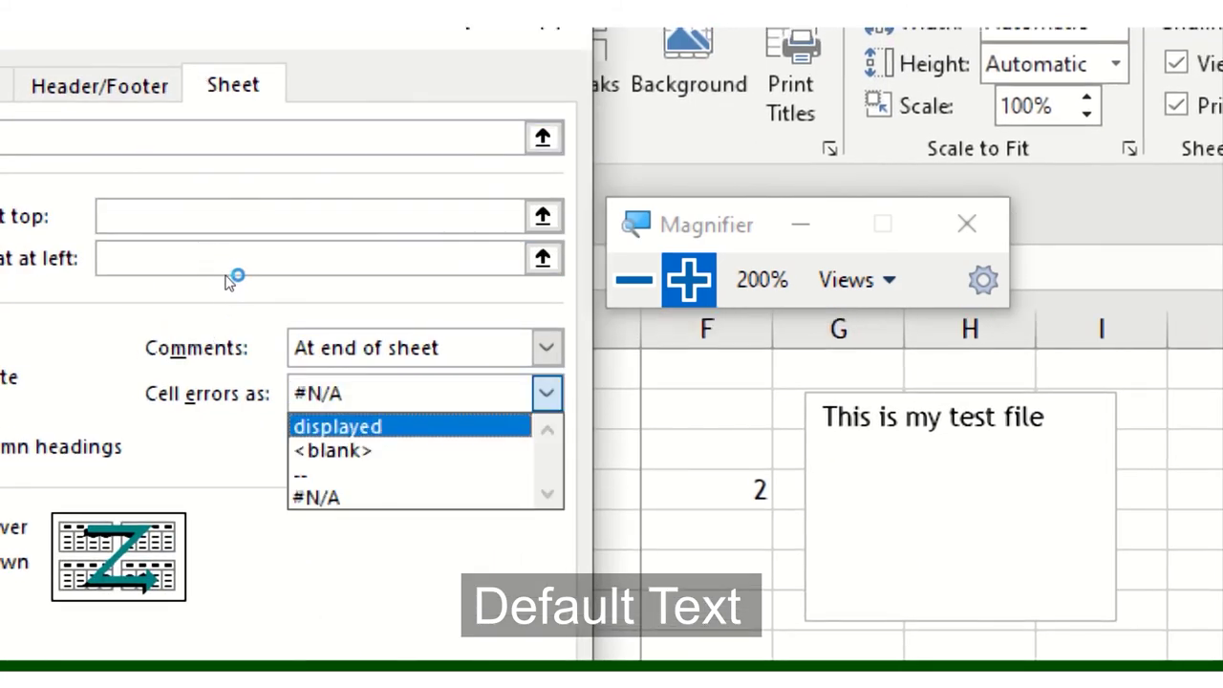
key("Return")
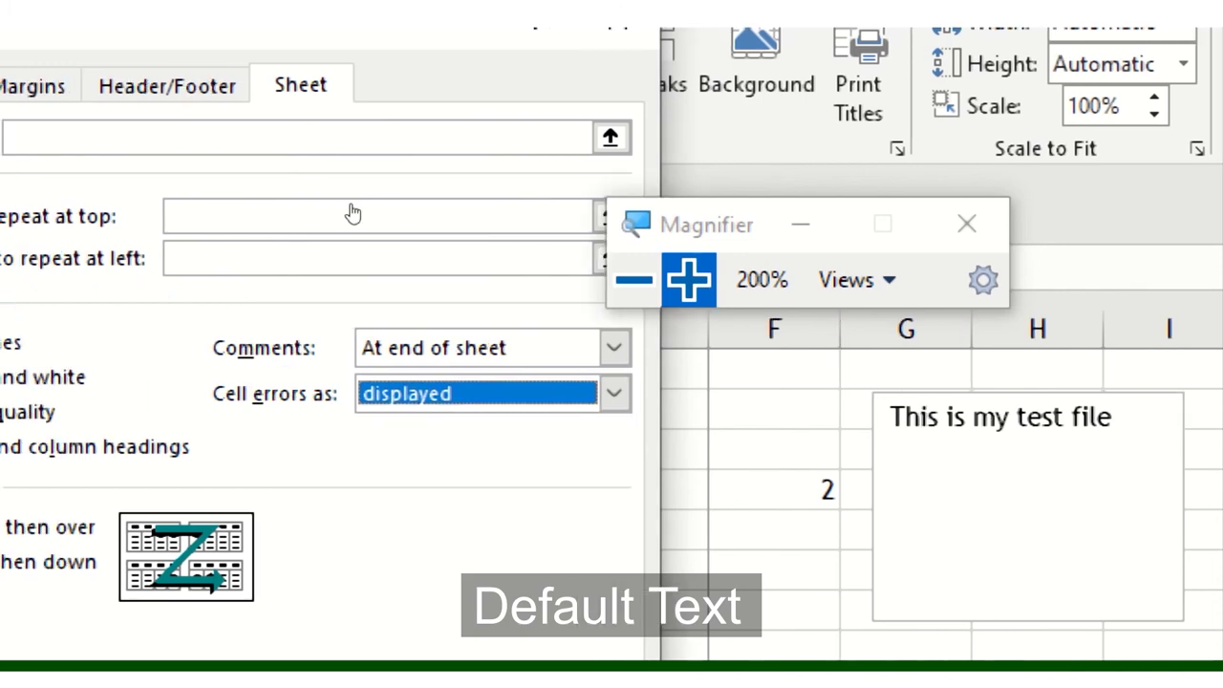
key("super+minus")
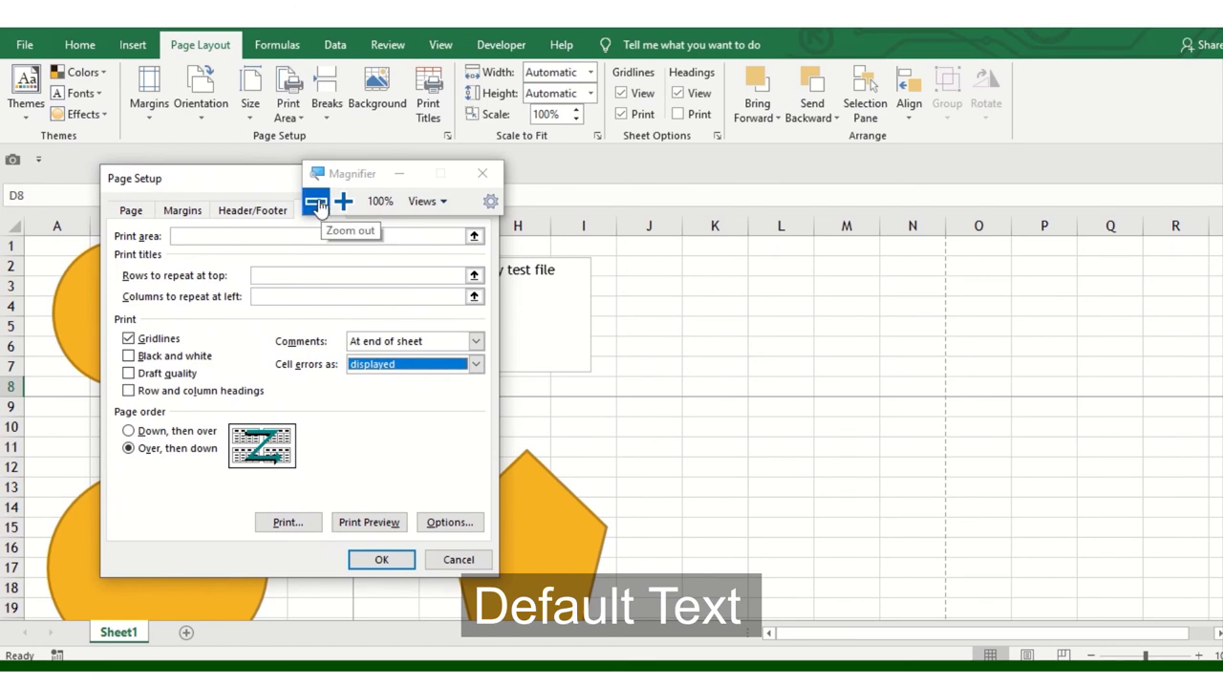
Go to Page Setup's Header/Footer tab and move the dialog higher on screen
left_click(314, 207)
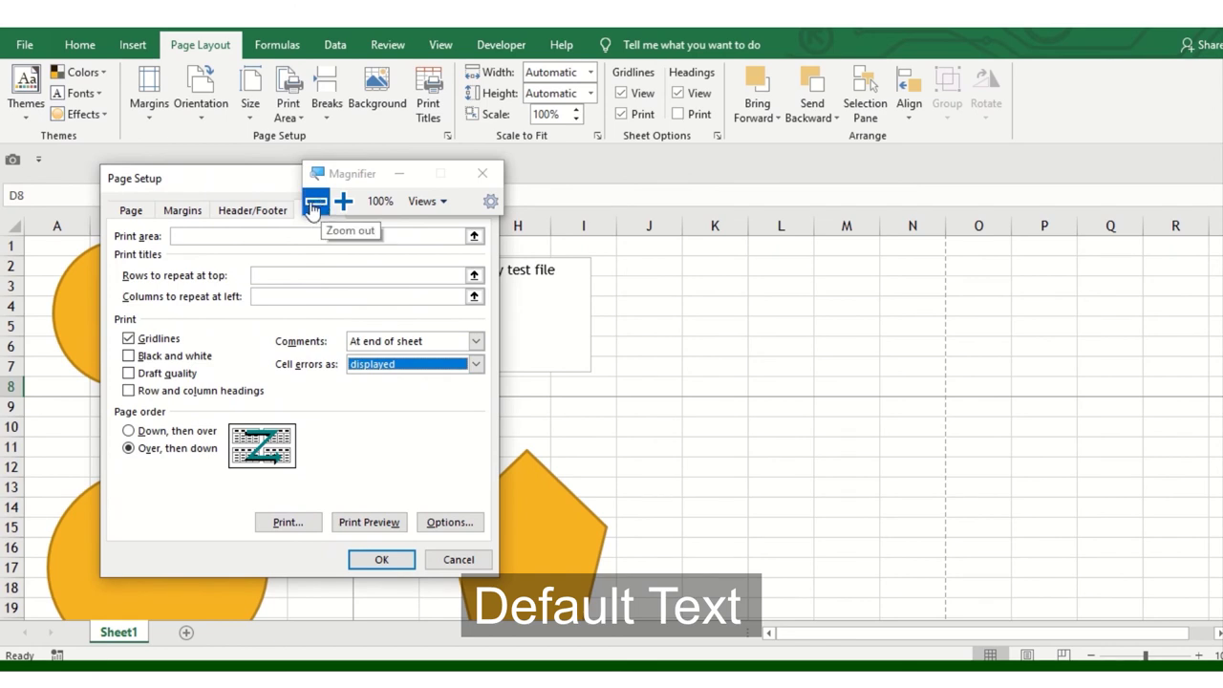
left_click(250, 215)
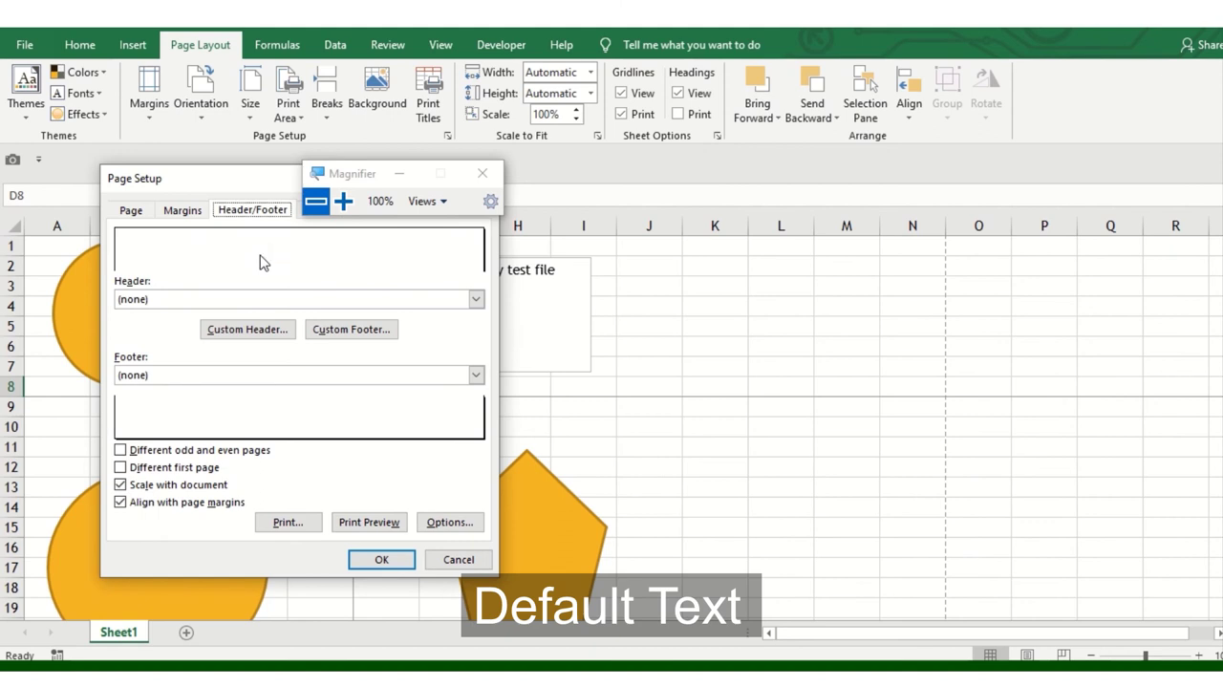
left_click_drag(218, 177, 207, 105)
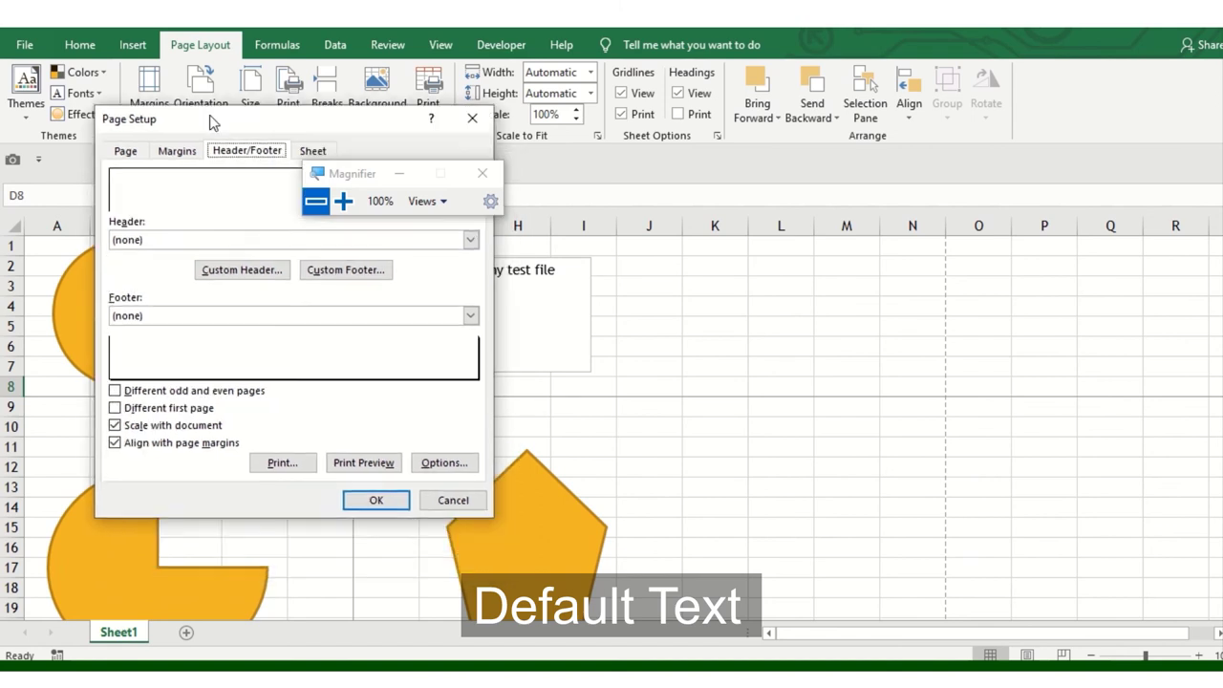
left_click(302, 139)
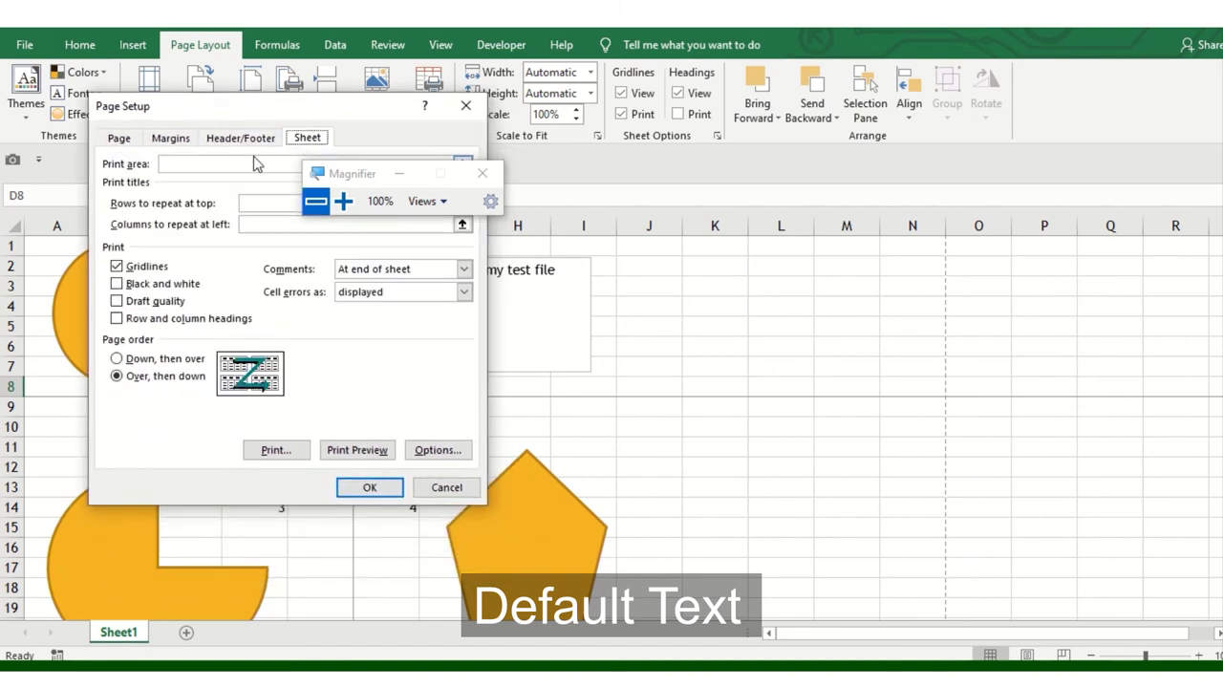
left_click(251, 139)
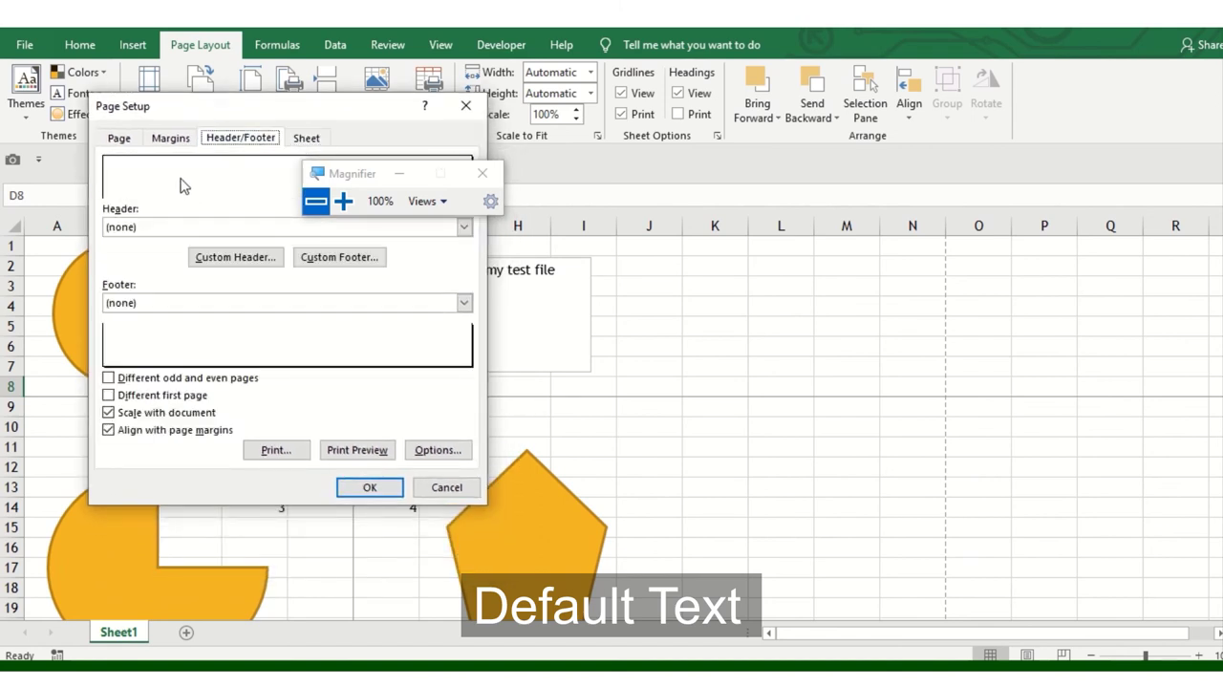
Choose 'Page 1' as the header and 'Page 1 of ?' as the footer, then preview
left_click(178, 229)
left_click(178, 253)
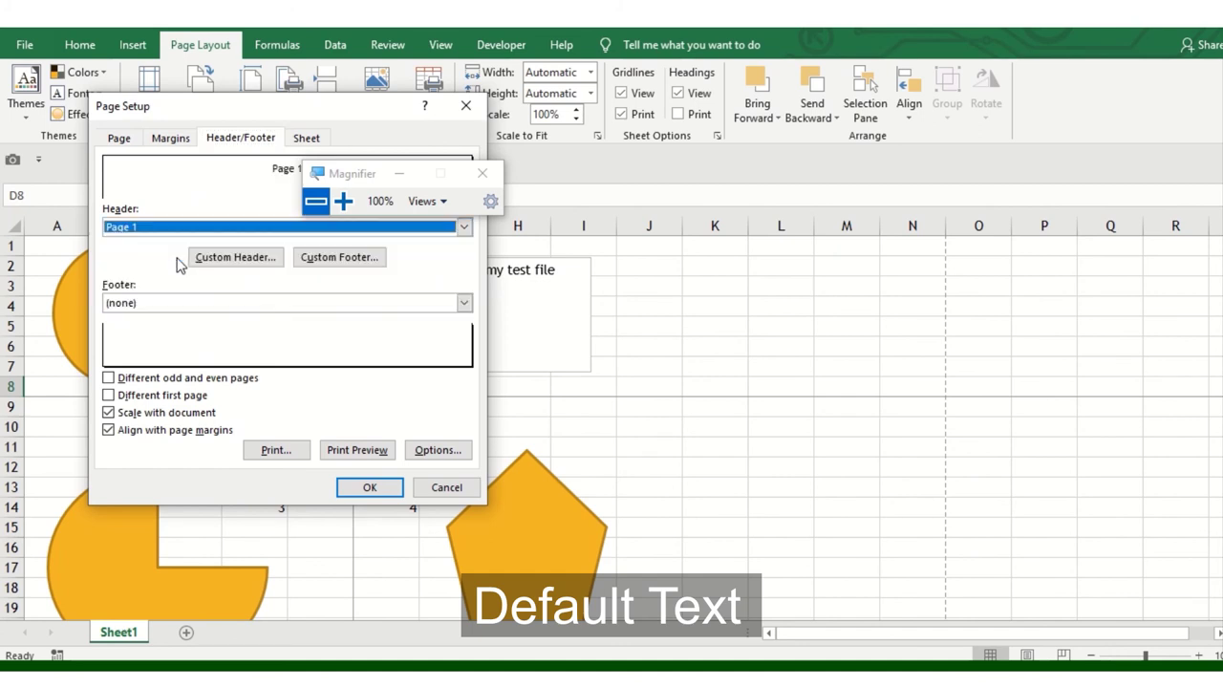
left_click(224, 306)
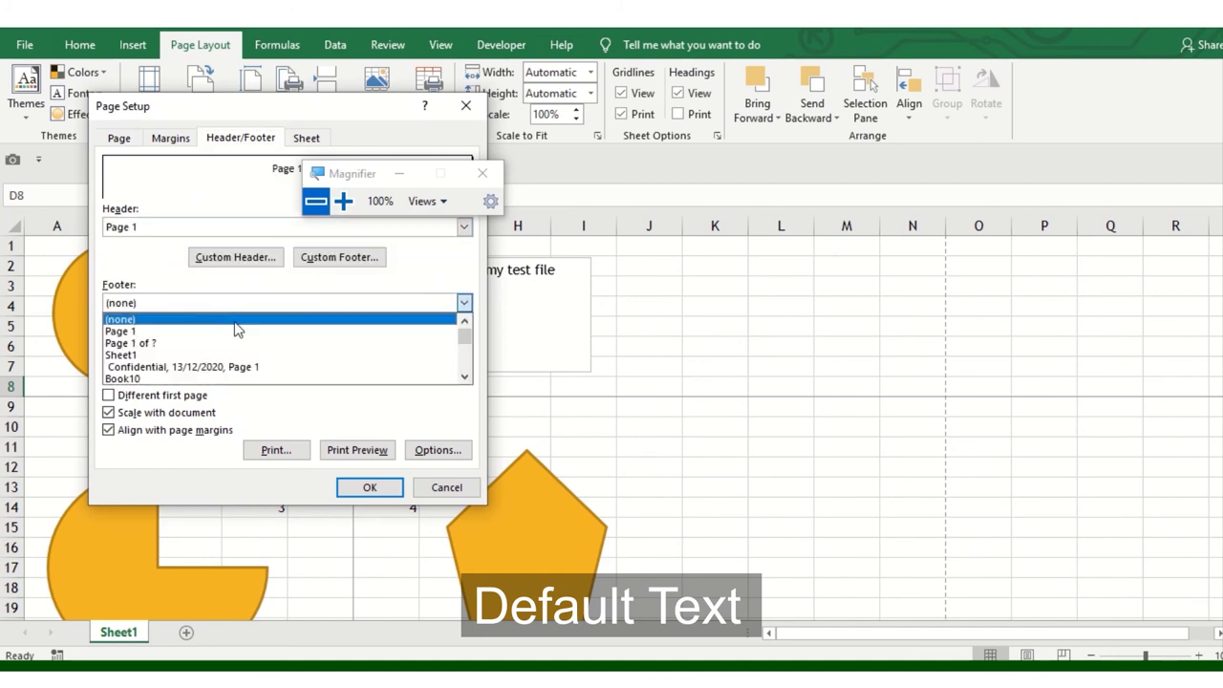
left_click(239, 335)
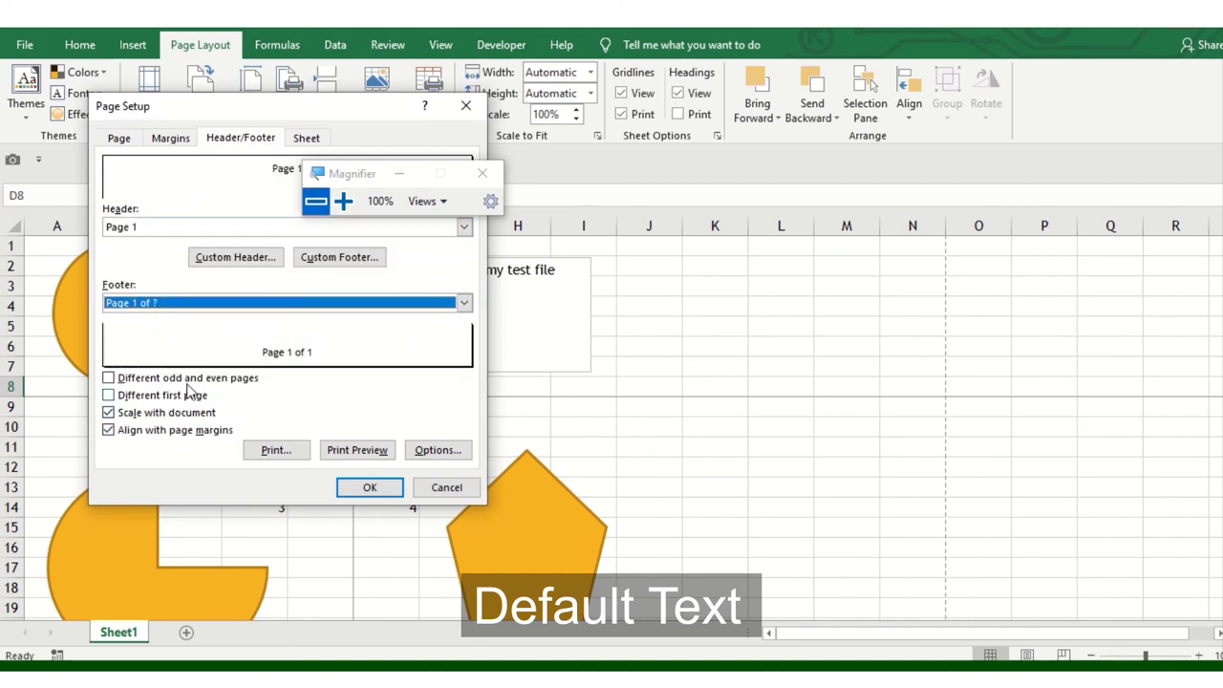
left_click(368, 449)
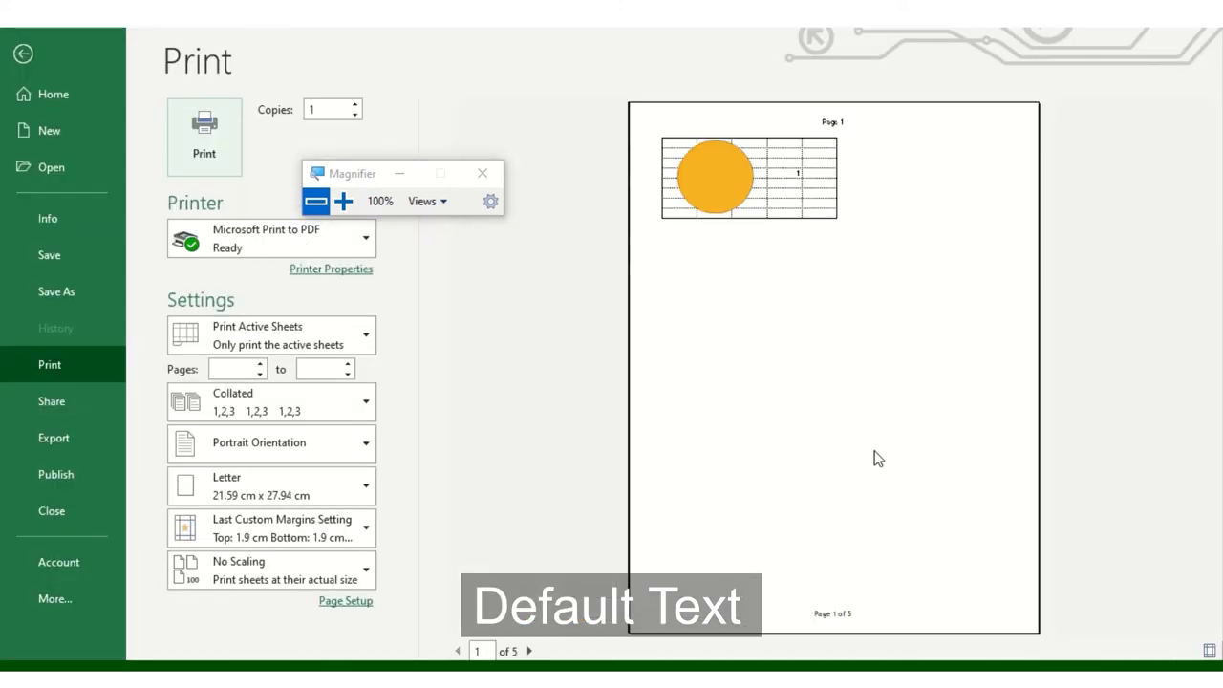
Scroll through the five preview pages and return to the worksheet
scroll(865, 592, "down", 2)
scroll(871, 578, "down", 2)
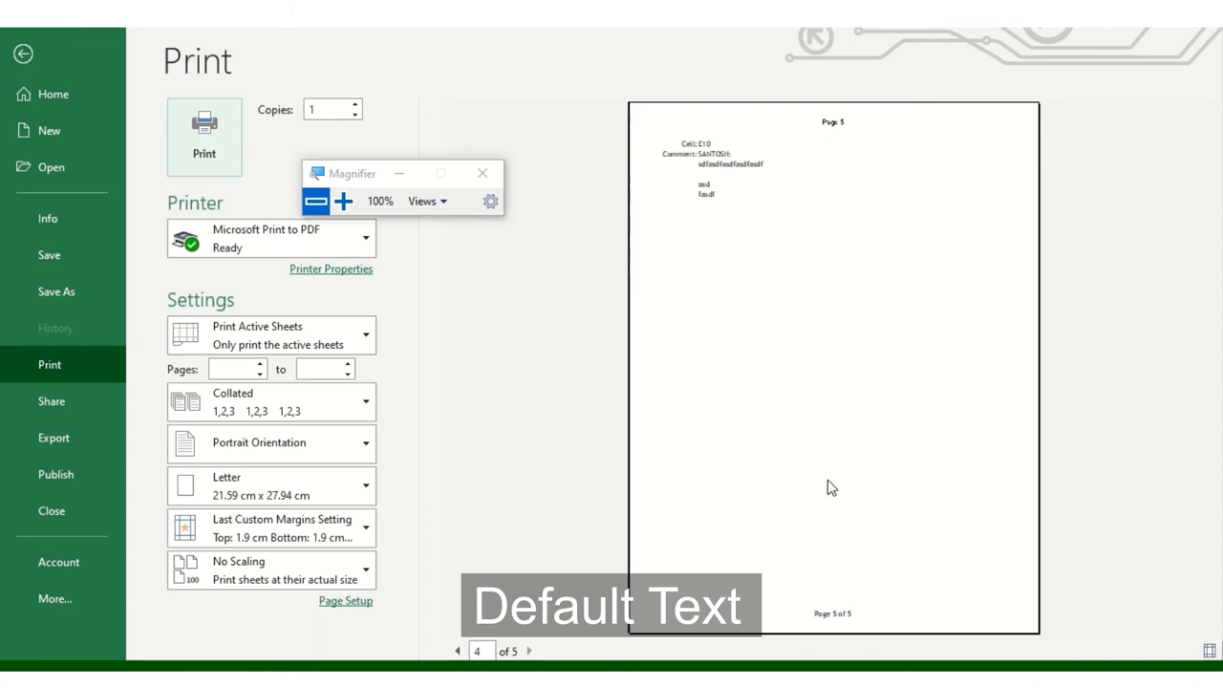
scroll(811, 413, "up", 2)
scroll(811, 413, "up", 2)
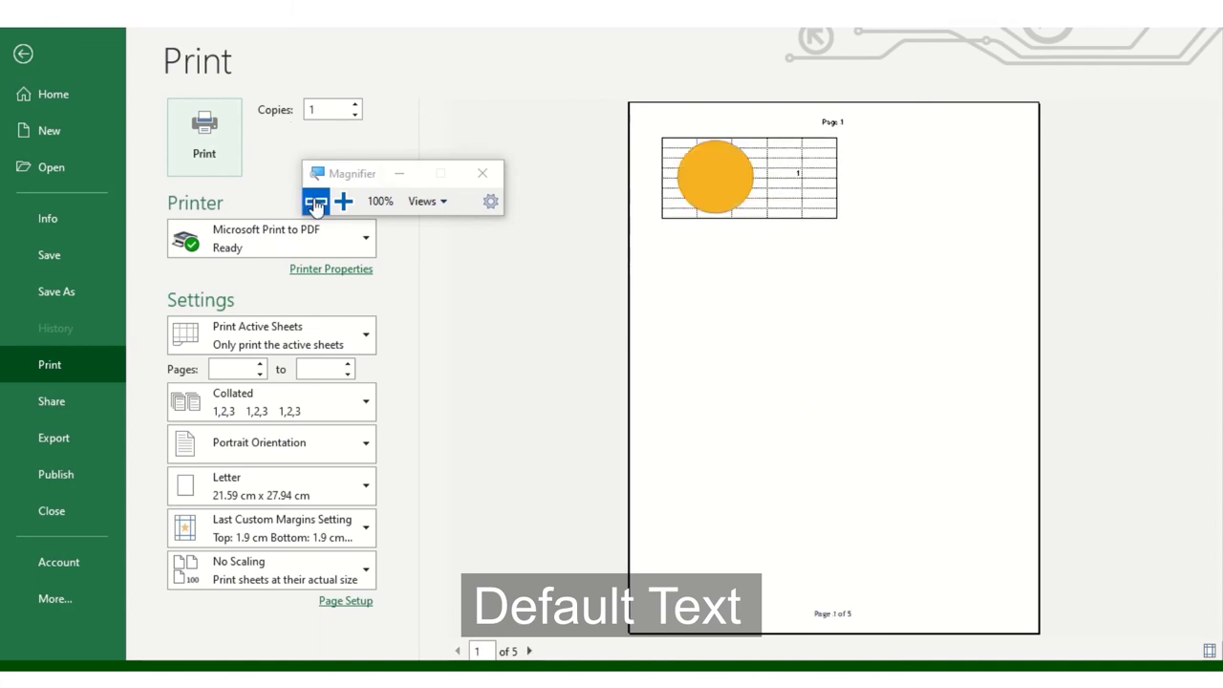
key("Escape")
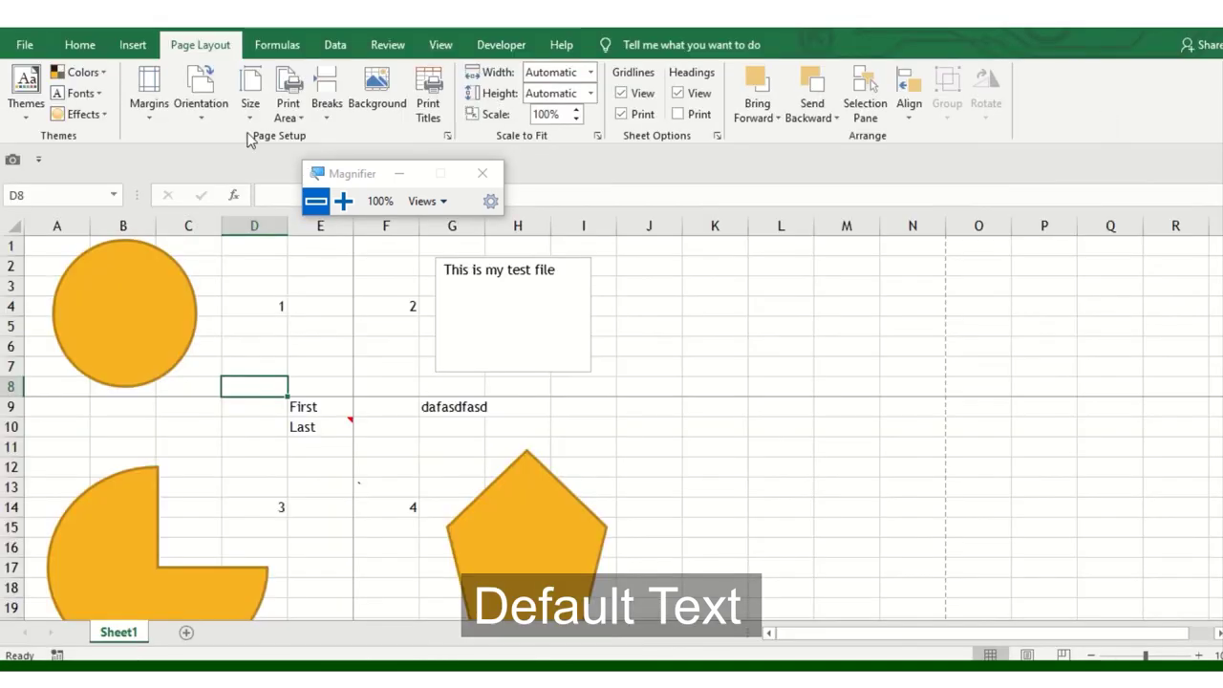
Check the 1.9 cm top and bottom margins in Page Setup, then preview again and exit
left_click(429, 88)
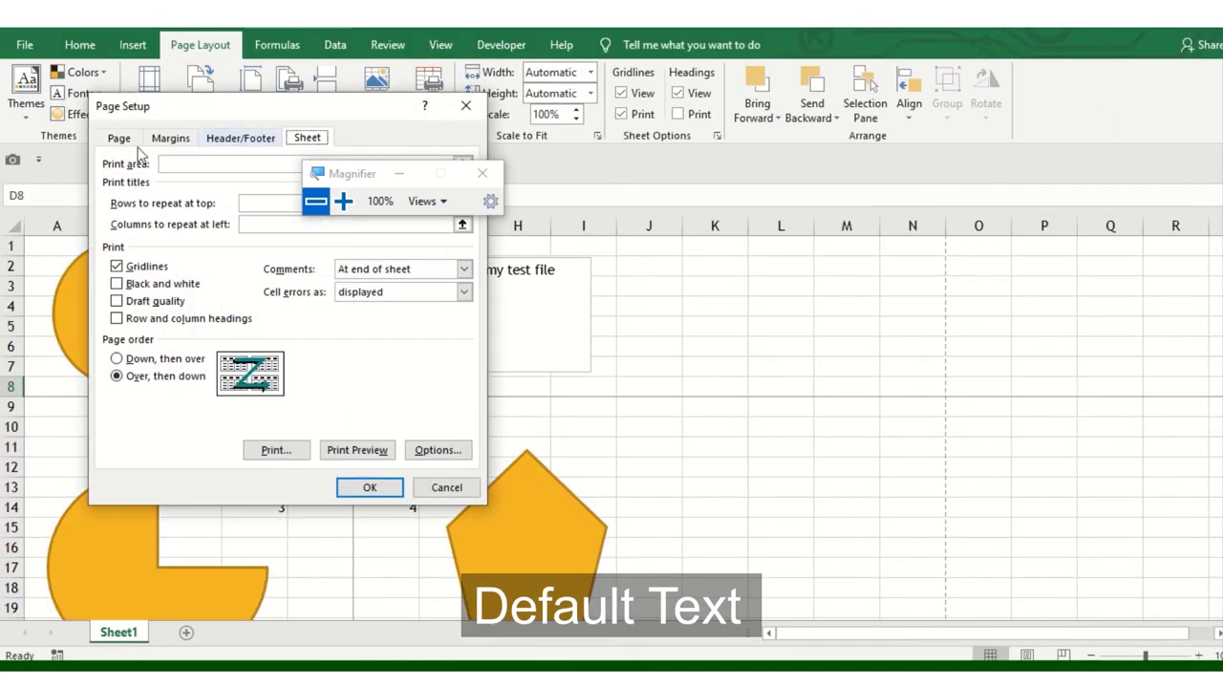
left_click(171, 138)
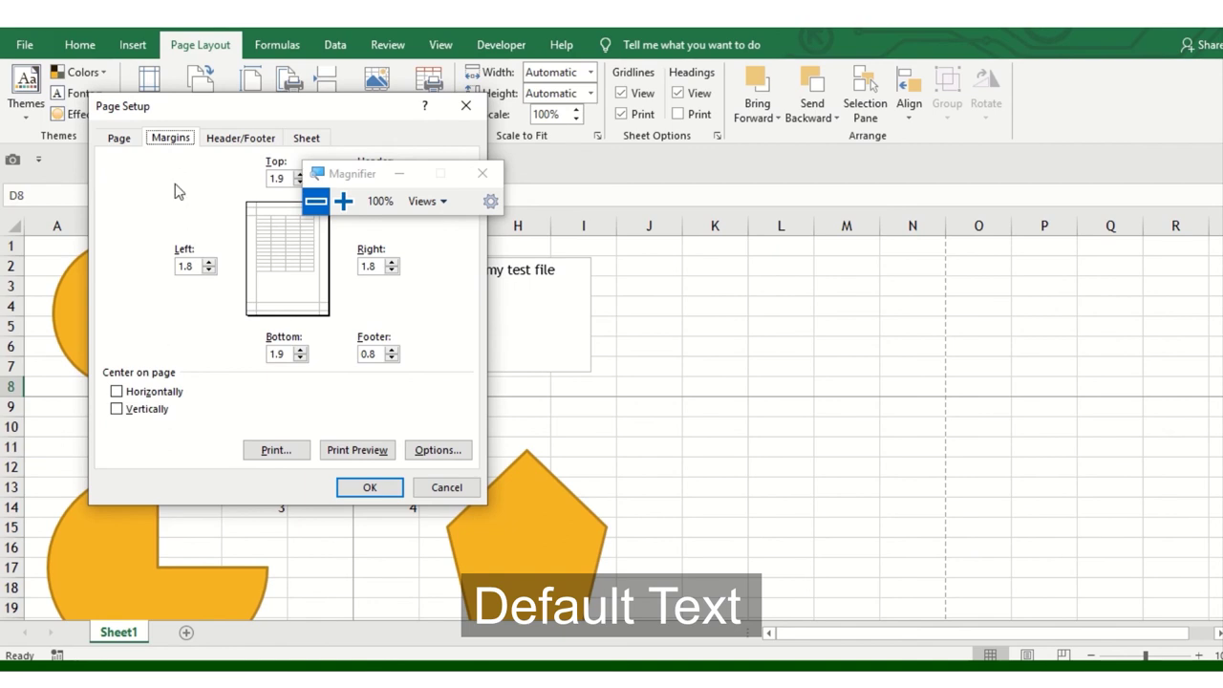
left_click(354, 449)
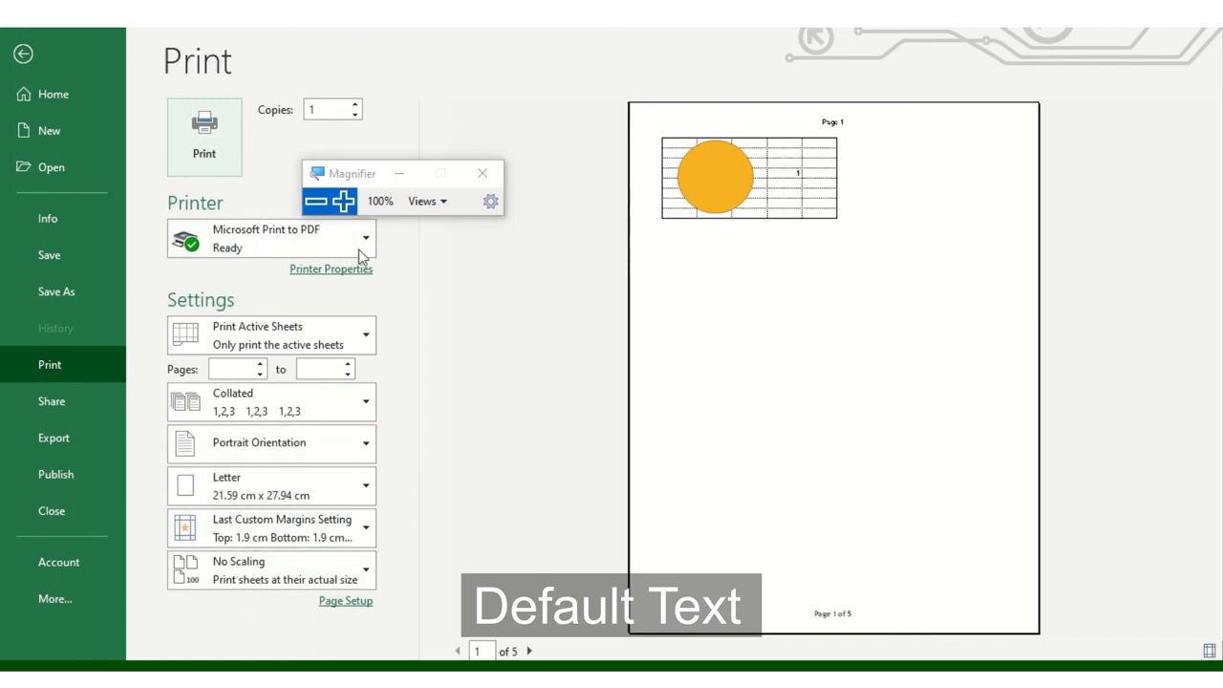
key("Escape")
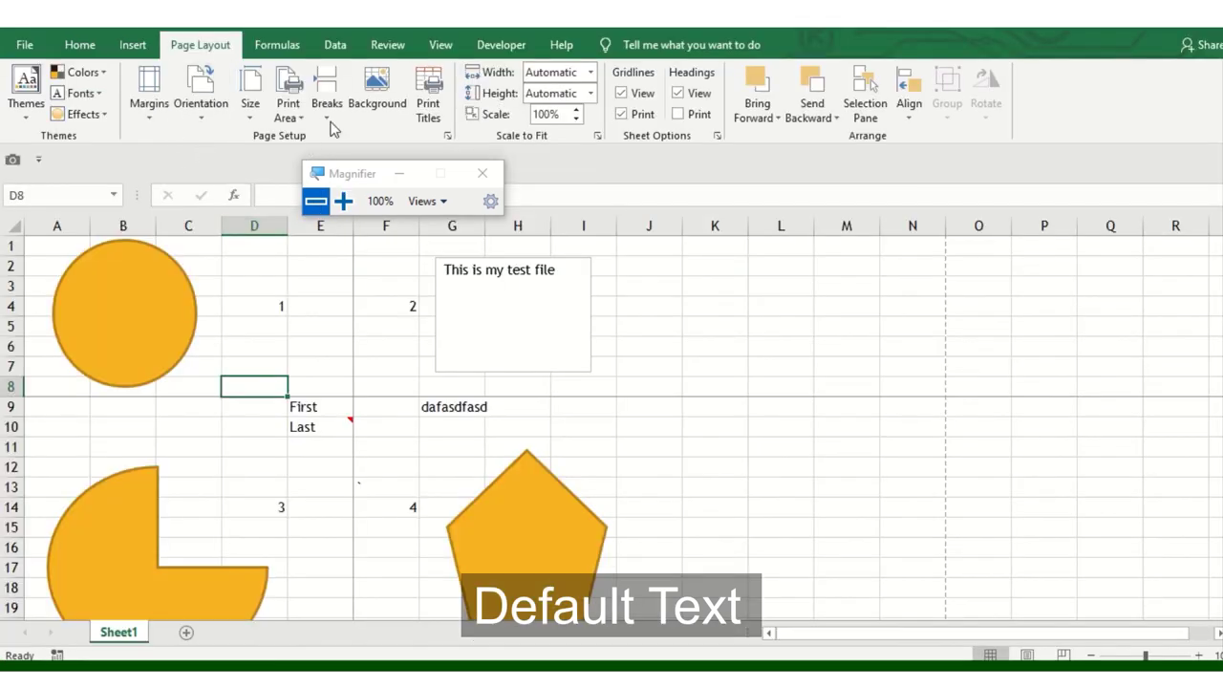
Switch the page orientation to Landscape in the print settings and return to the worksheet
left_click(425, 88)
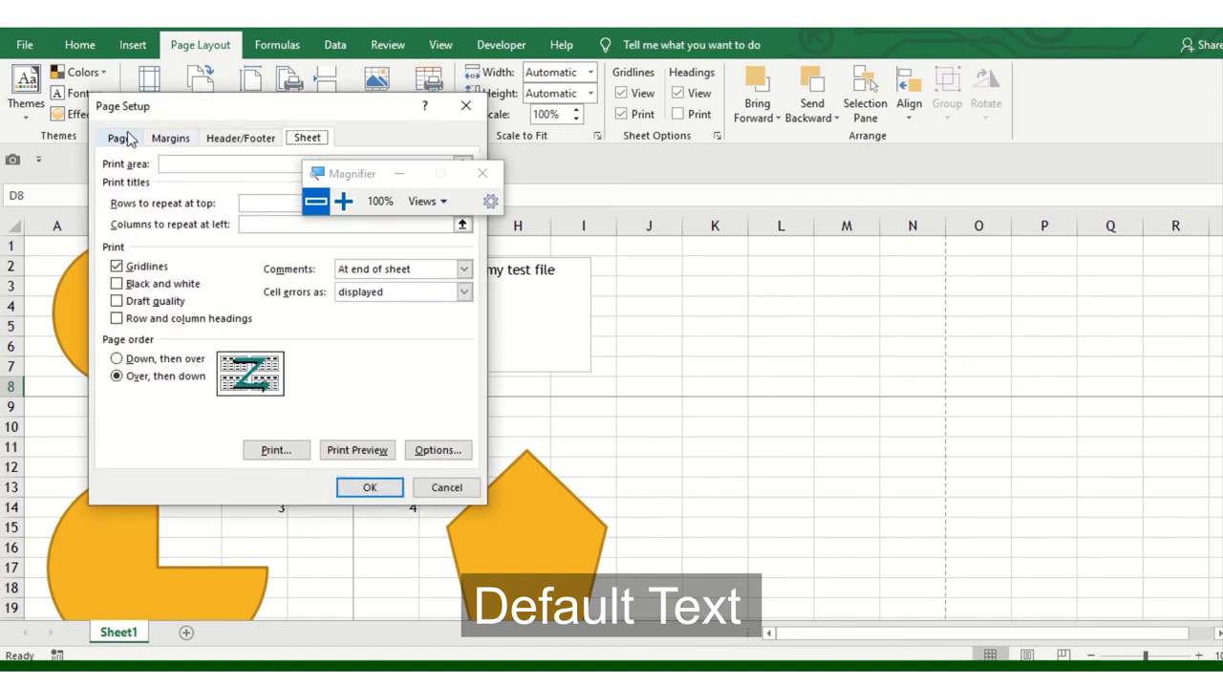
left_click(123, 137)
left_click_drag(272, 115, 854, 138)
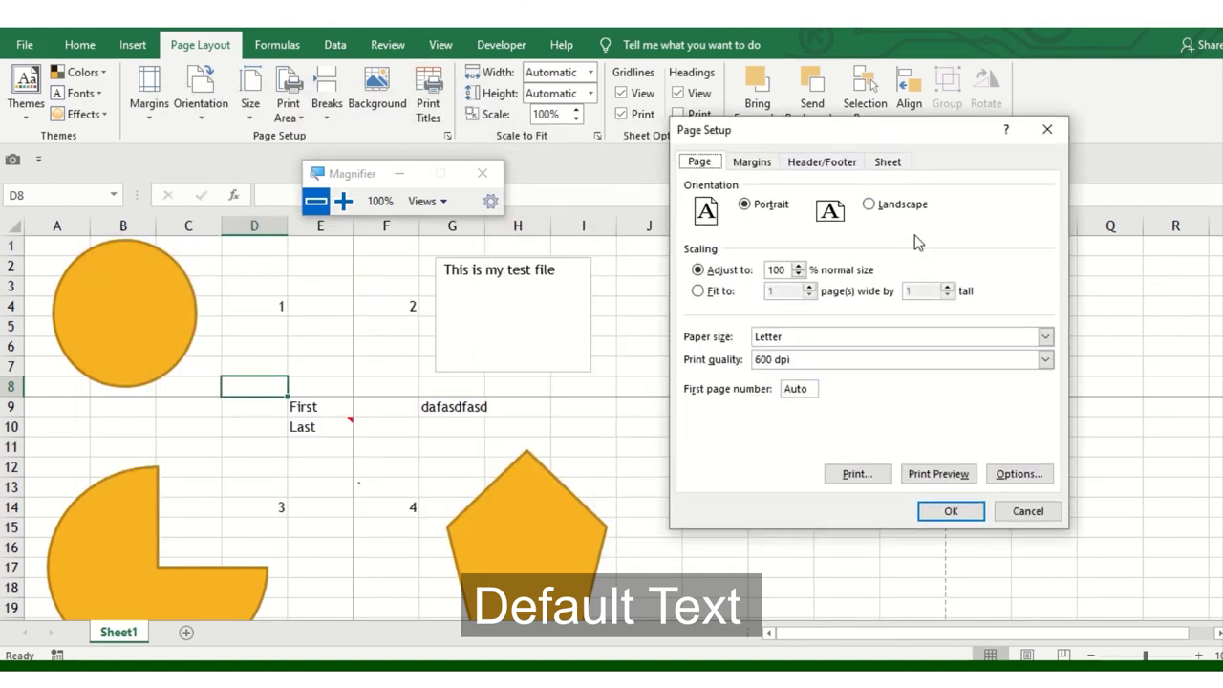
left_click(939, 475)
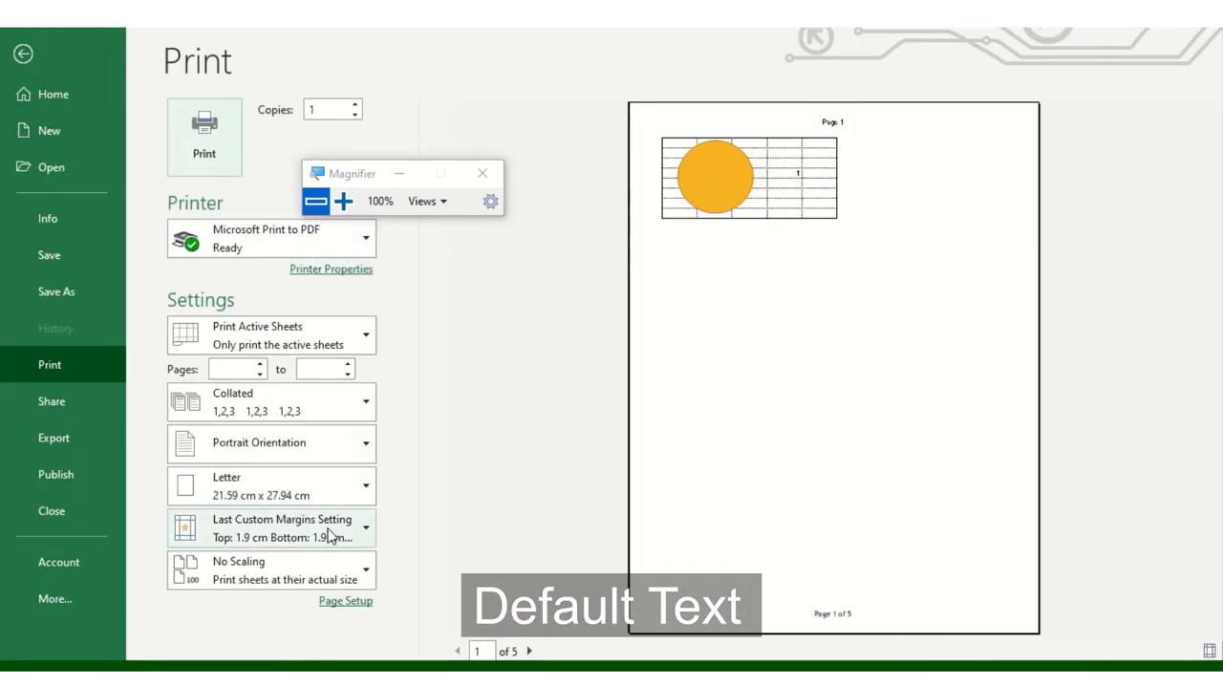
left_click(302, 452)
left_click(279, 524)
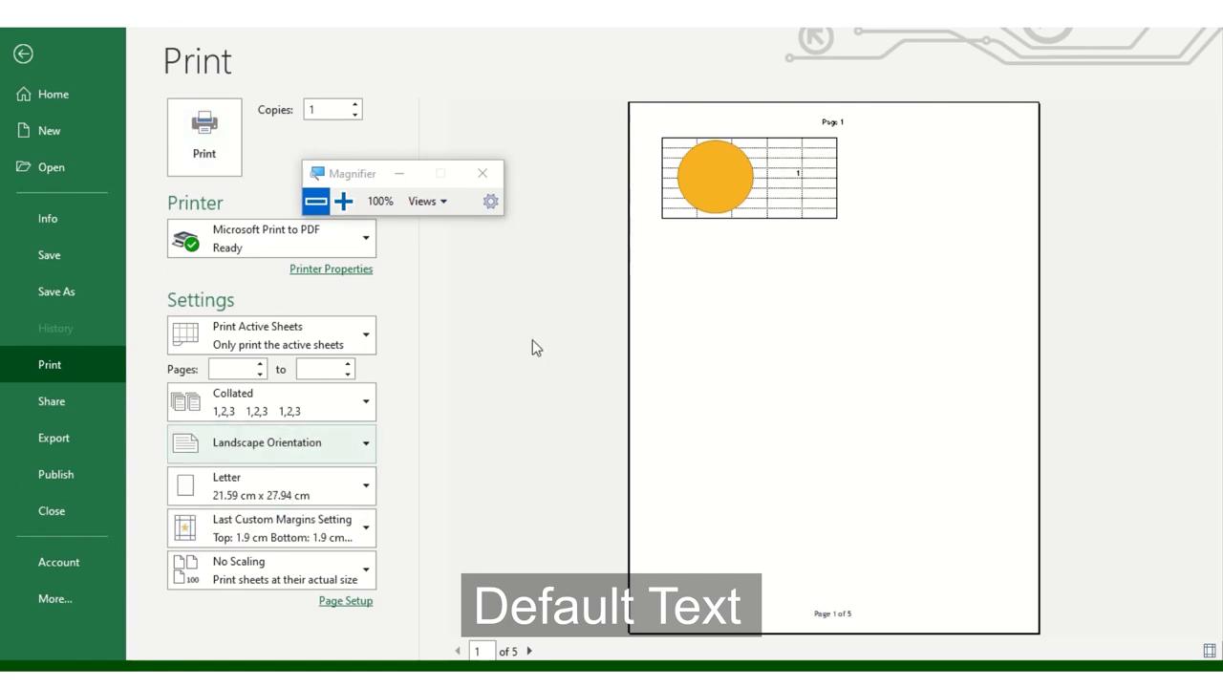
key("Escape")
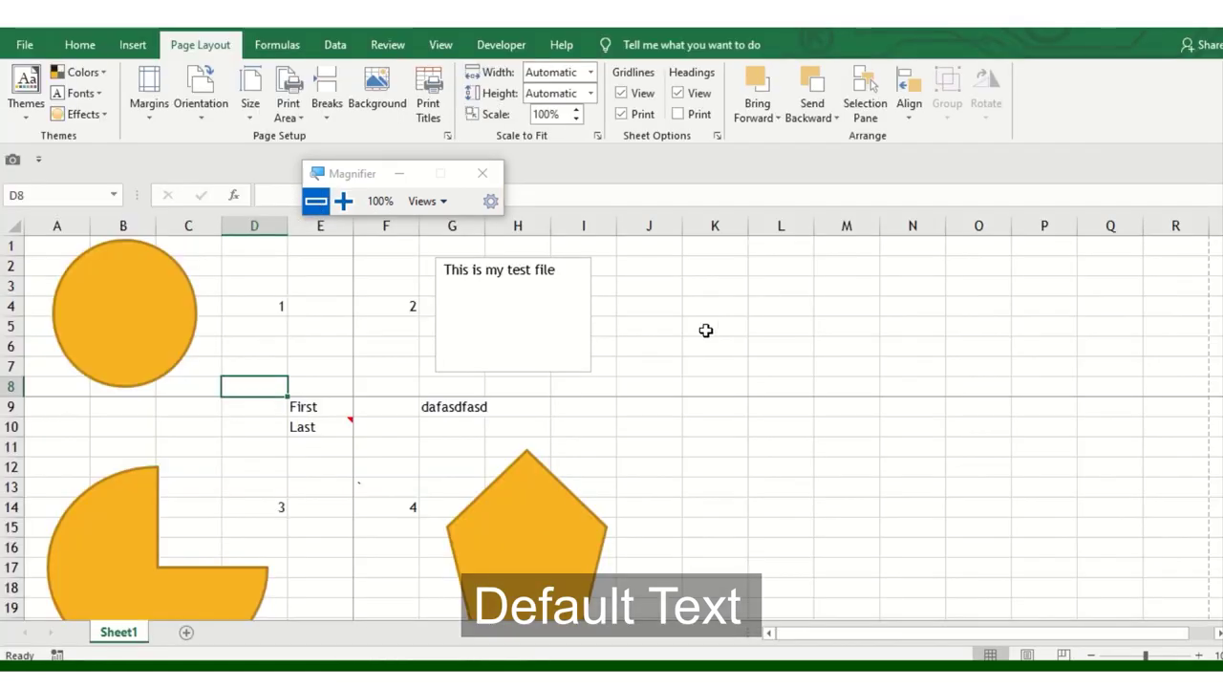
Turn on gridline printing with Comments at (None) and preview the four-page printout
left_click(439, 93)
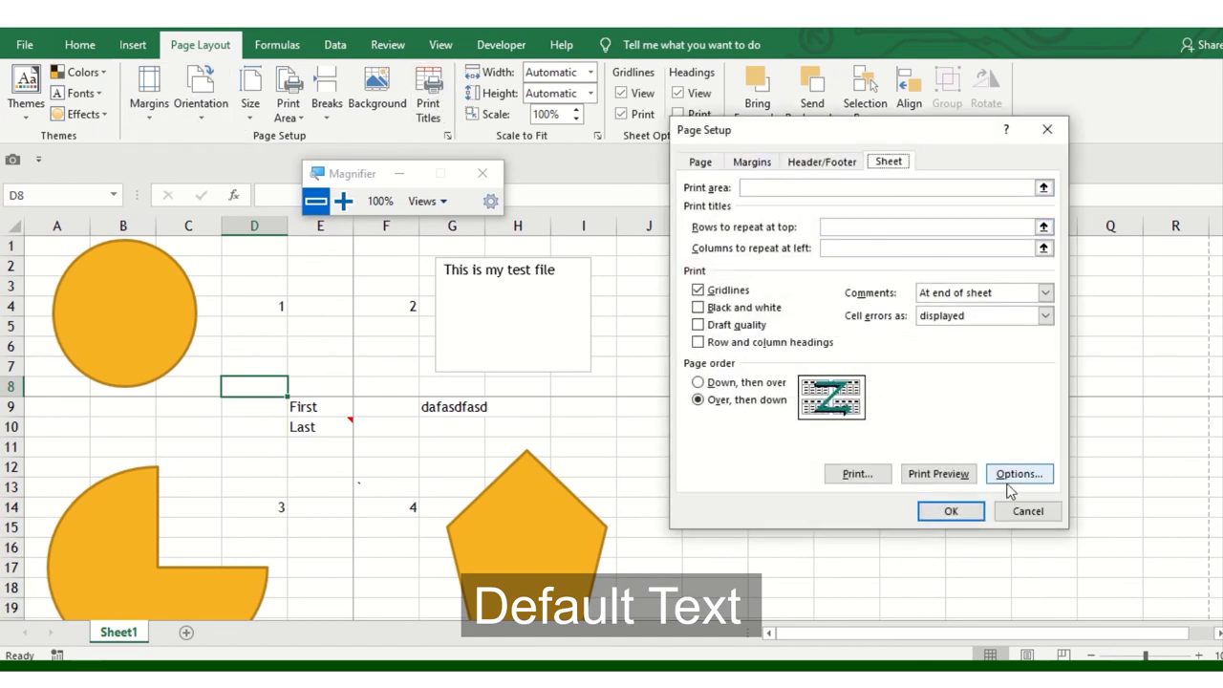
left_click(1027, 513)
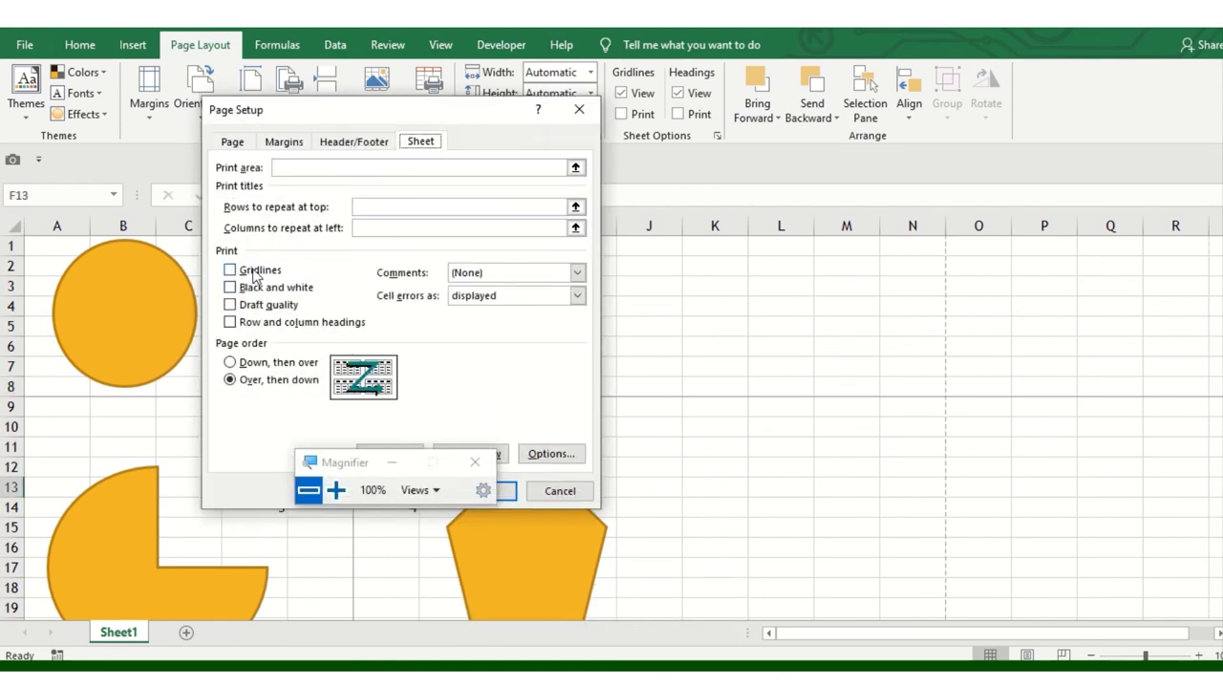
left_click(254, 275)
left_click_drag(371, 116, 206, 76)
left_click(304, 413)
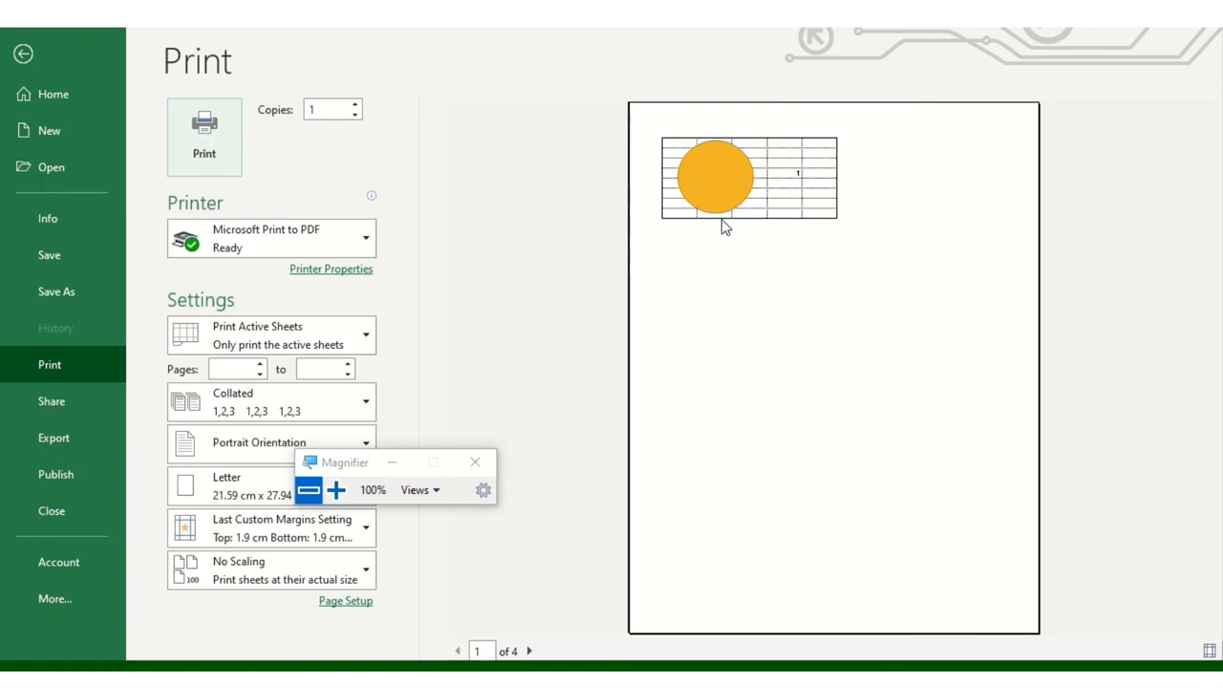
Leave the preview, select cell D8, and close Page Setup without changes
key("Escape")
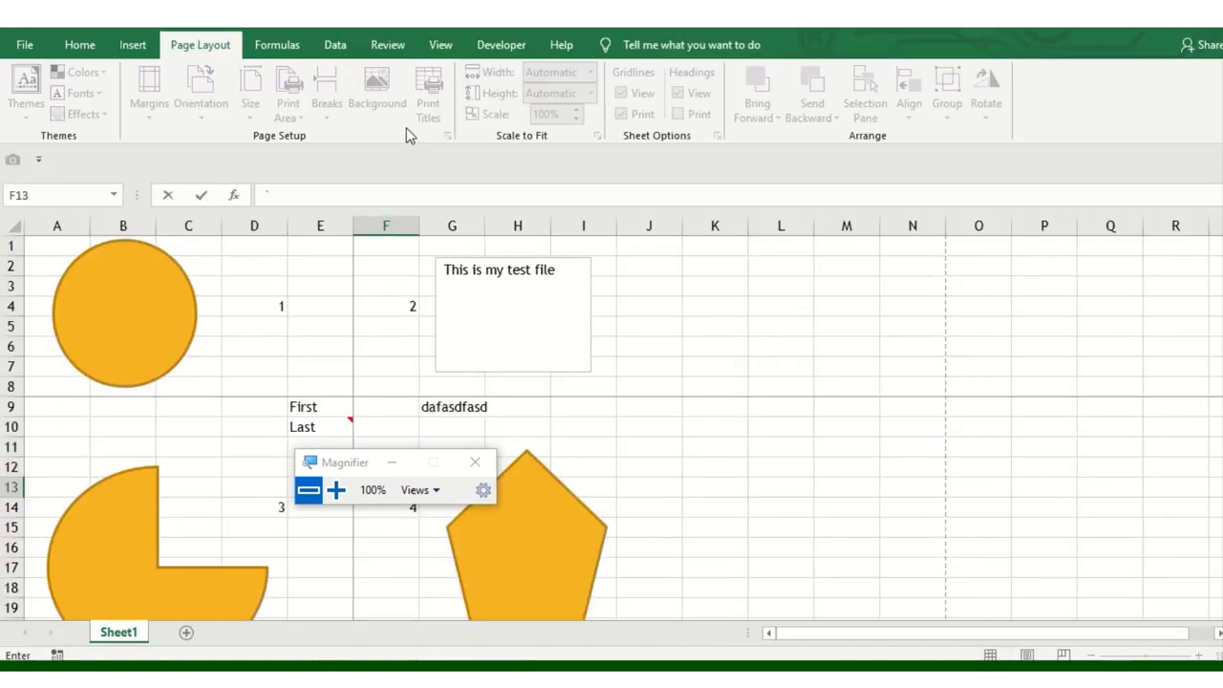
left_click(228, 387)
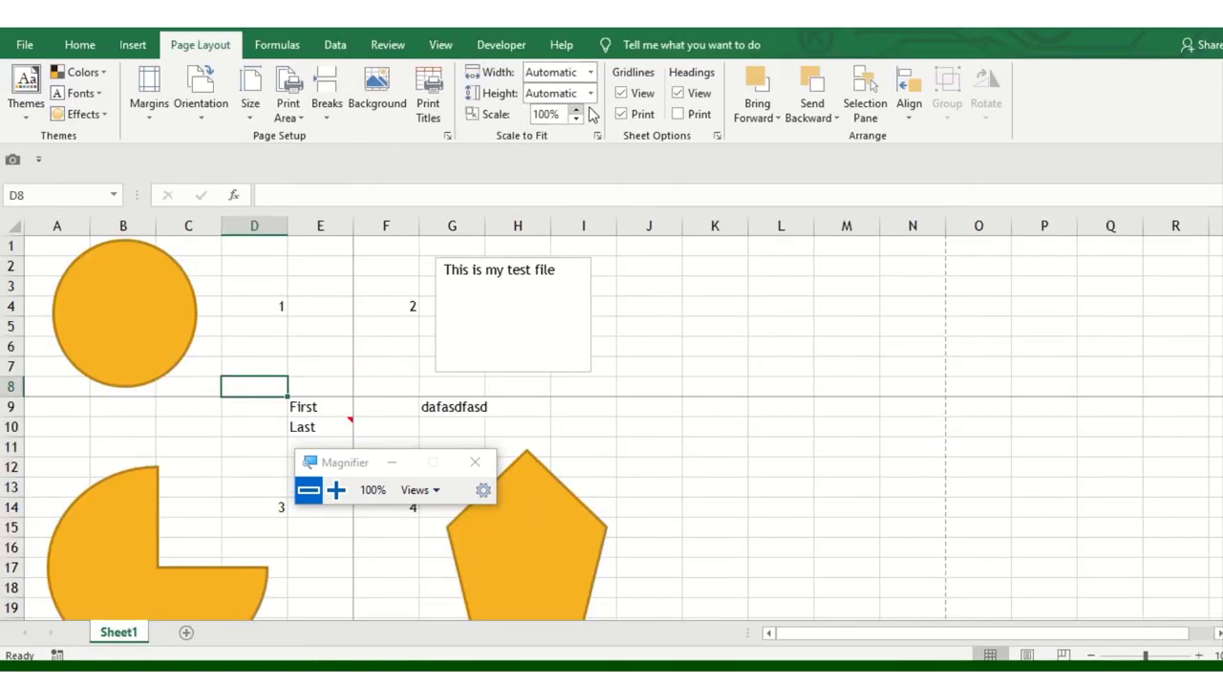
left_click(426, 103)
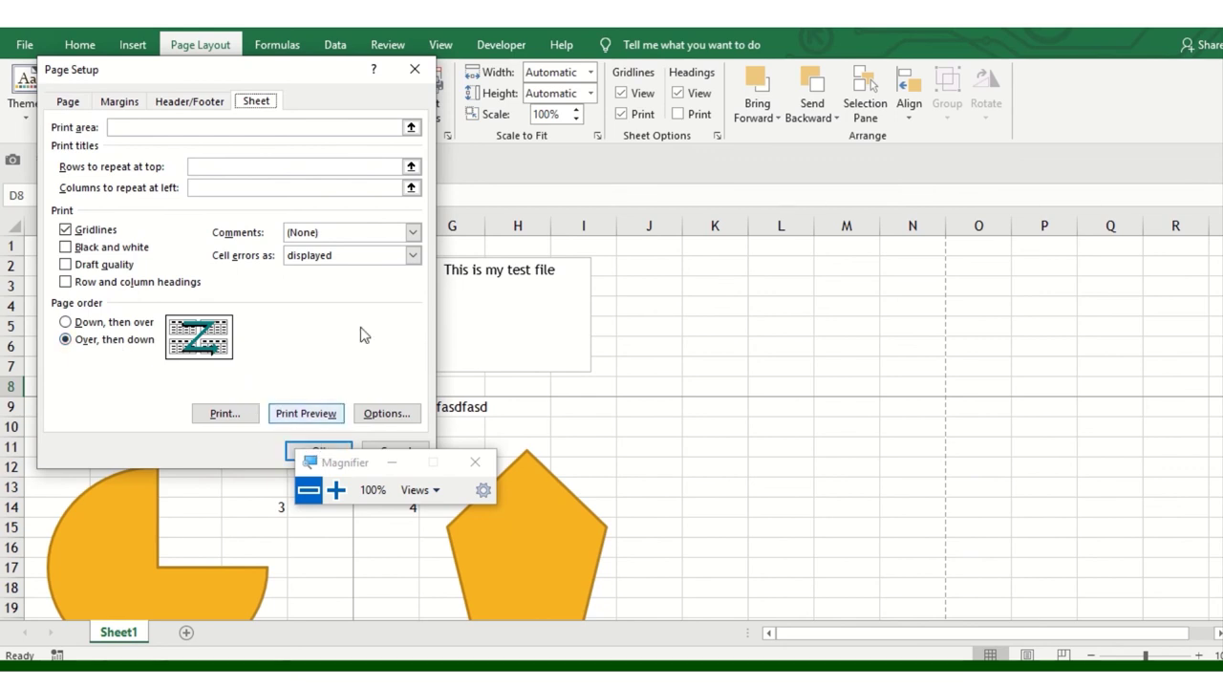
left_click(415, 69)
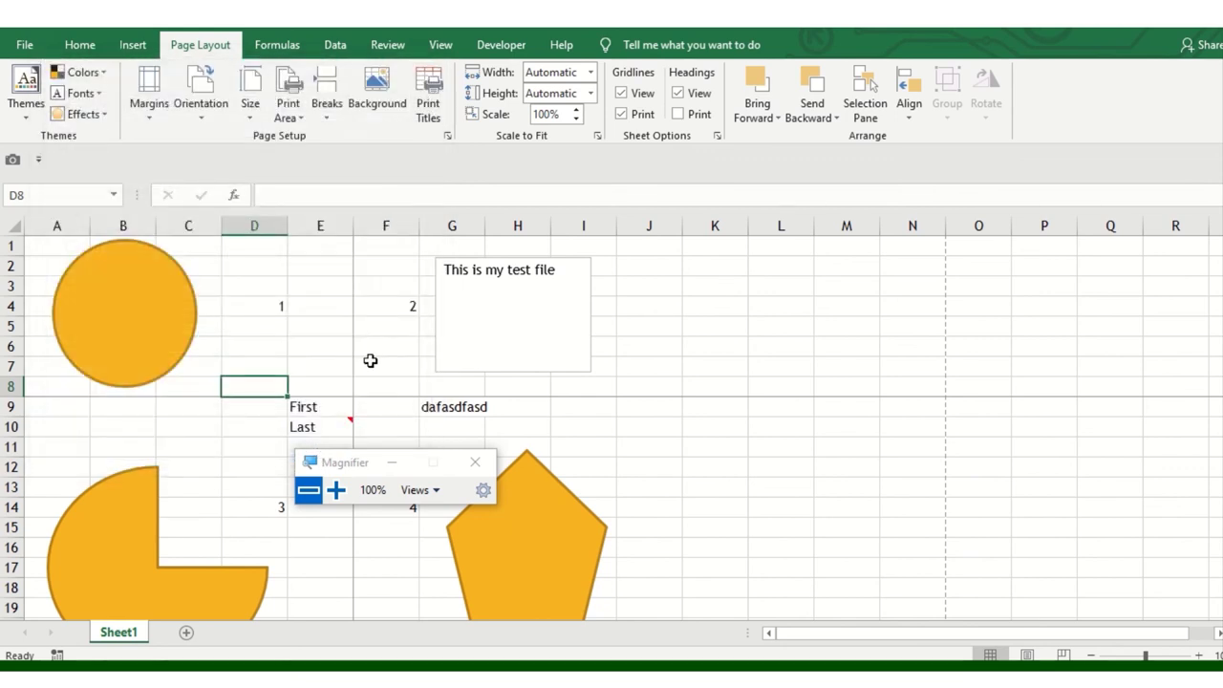